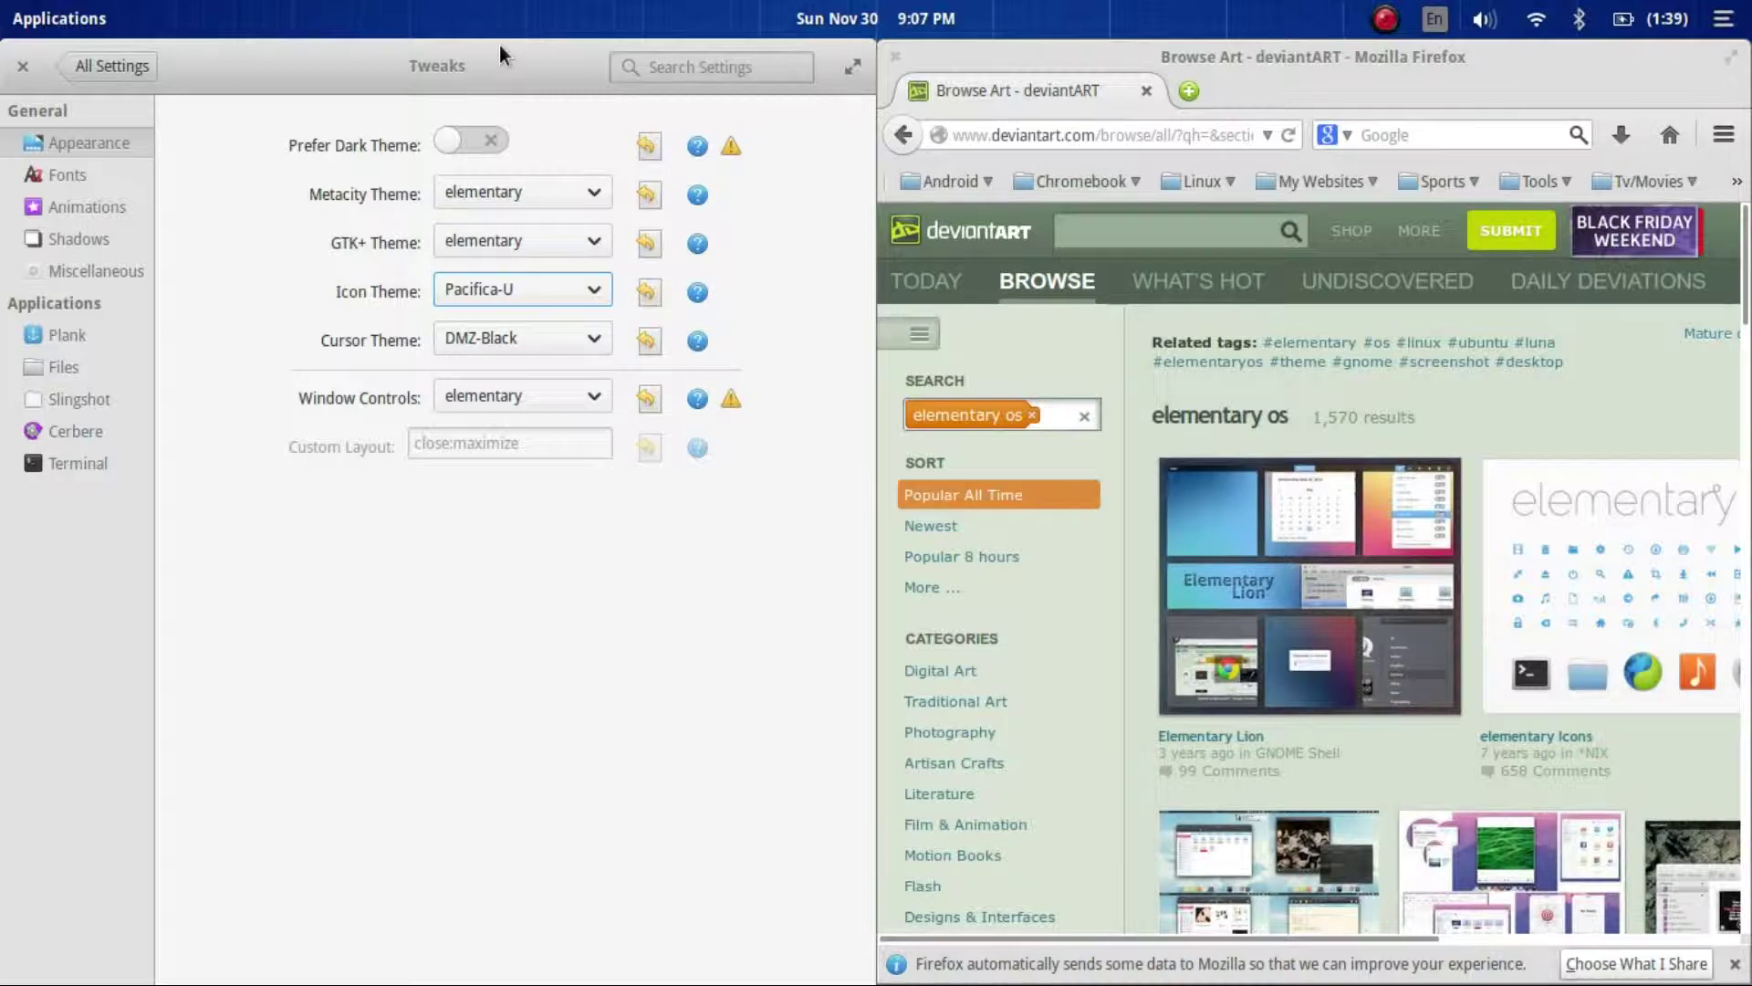
# - Look through the Tweaks icon theme list and close it unchanged
pyautogui.click(522, 281)
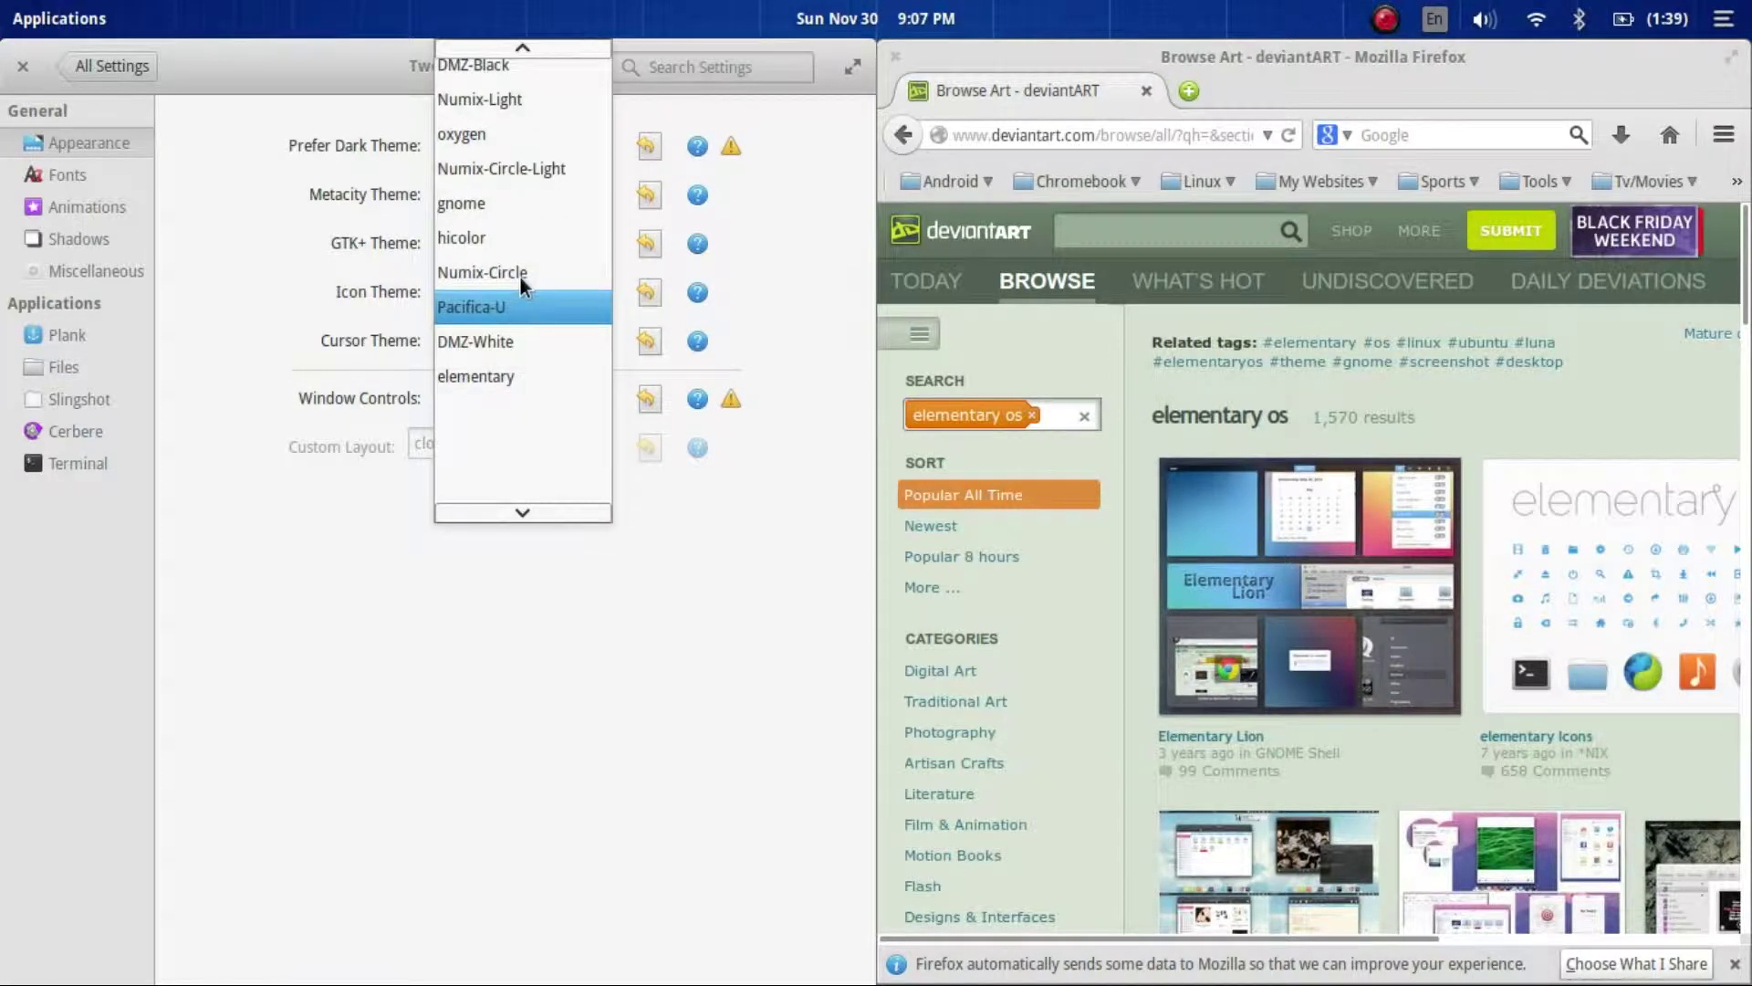
pyautogui.scroll(1, 474, 295)
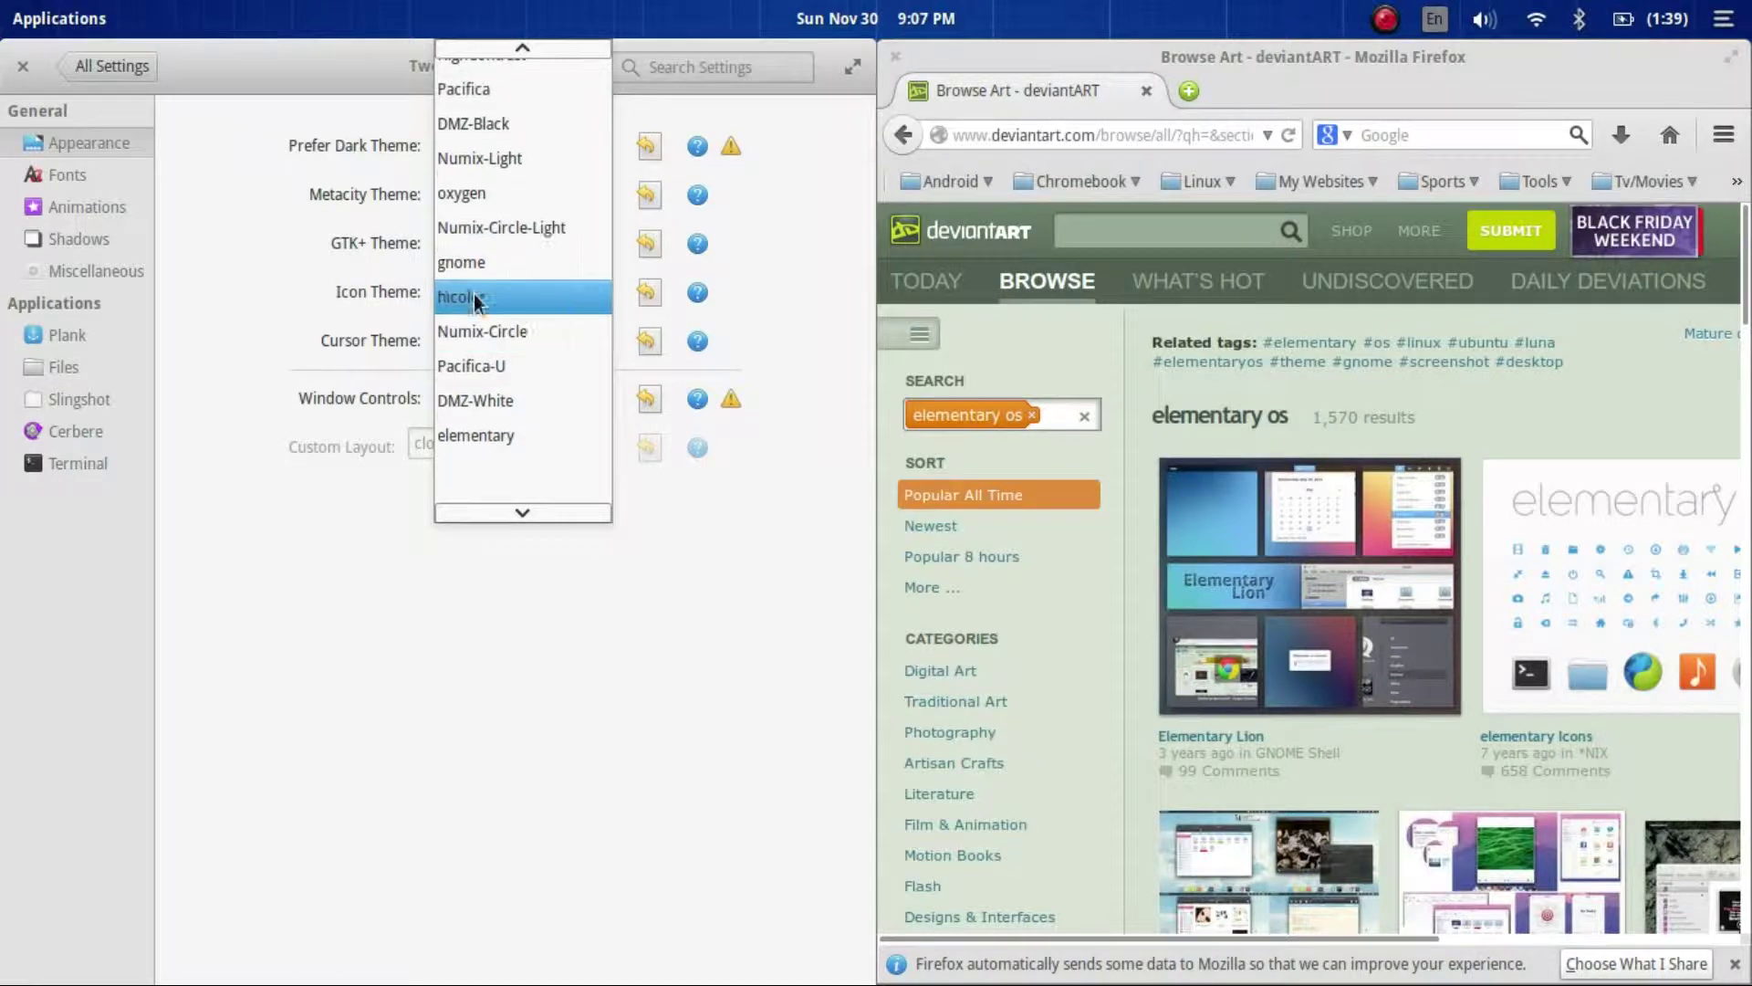
pyautogui.click(750, 641)
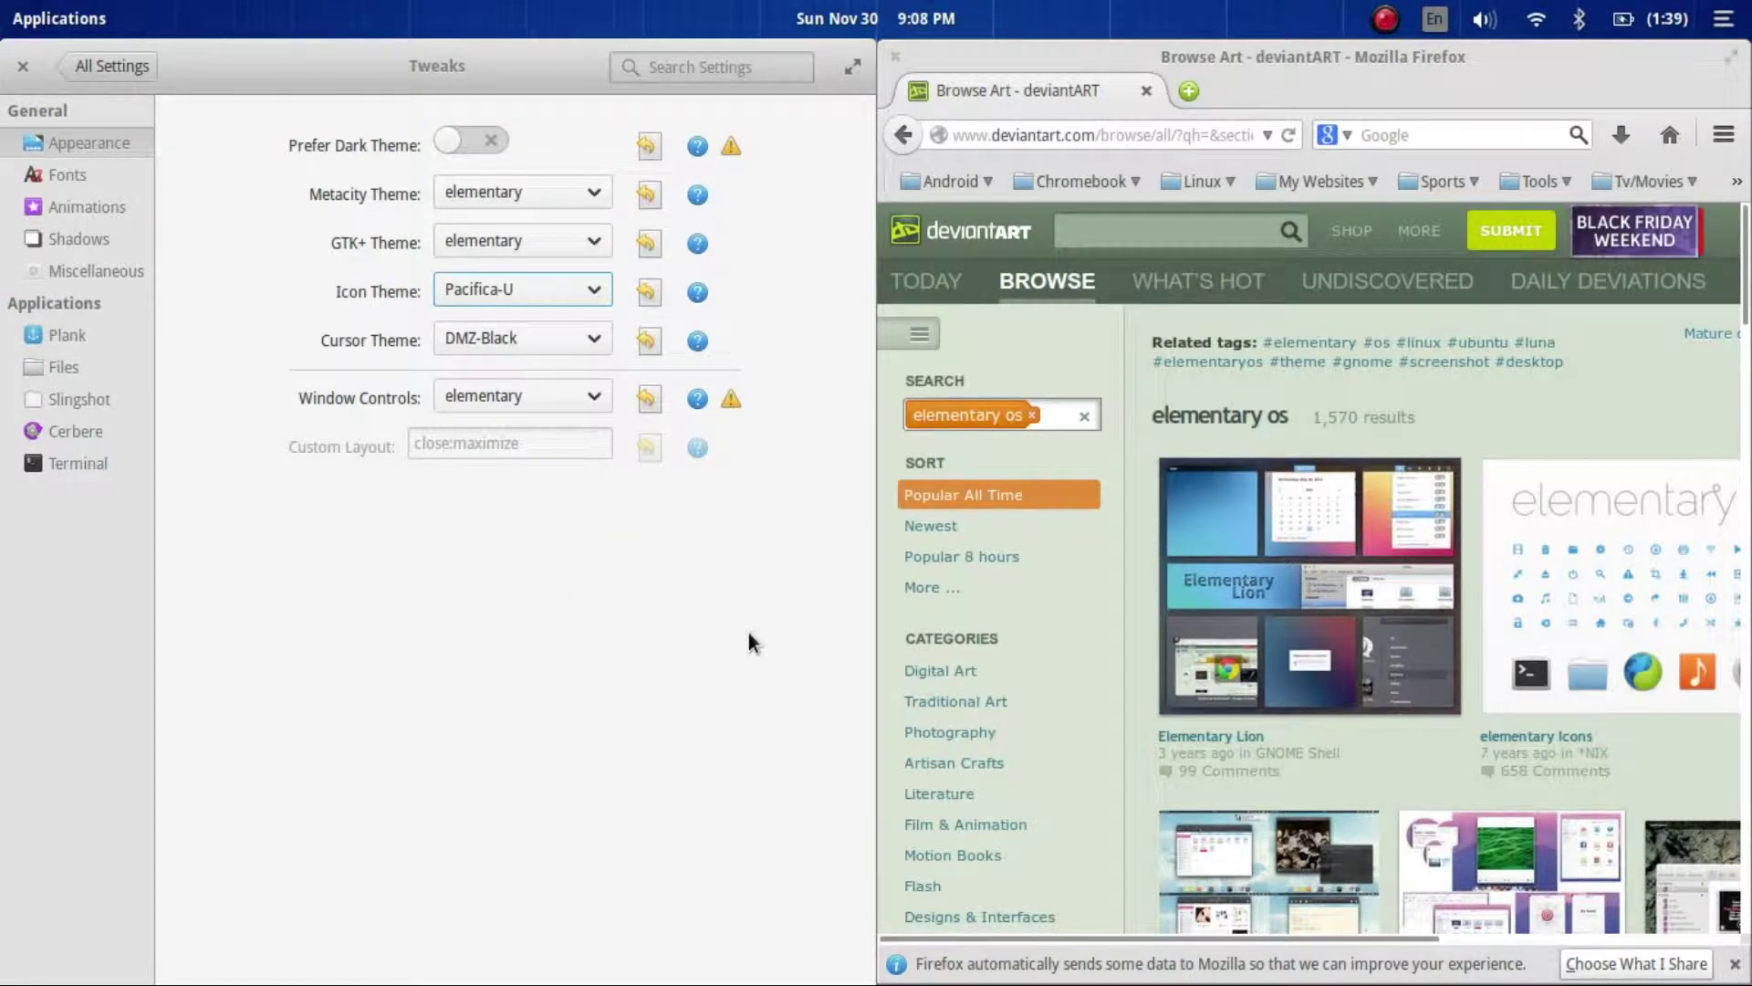
# - Maximize Firefox and browse the deviantART 'elementary os' search results
pyautogui.doubleClick(1203, 53)
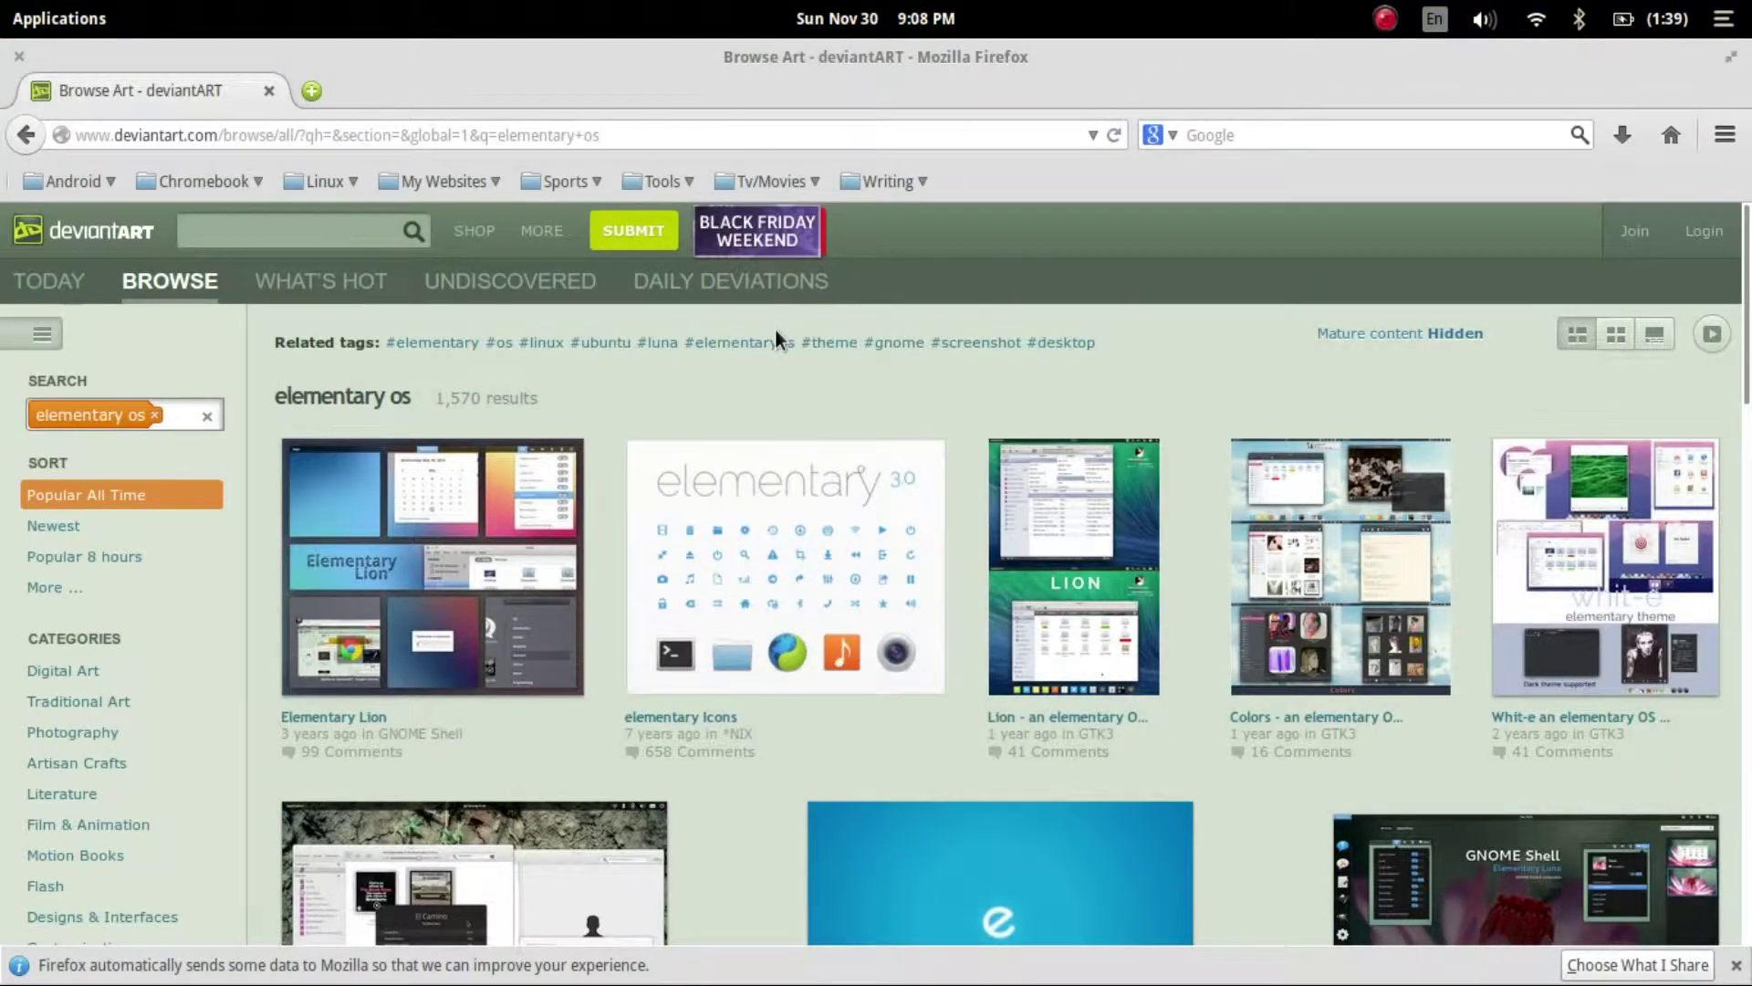
pyautogui.scroll(-1, 784, 352)
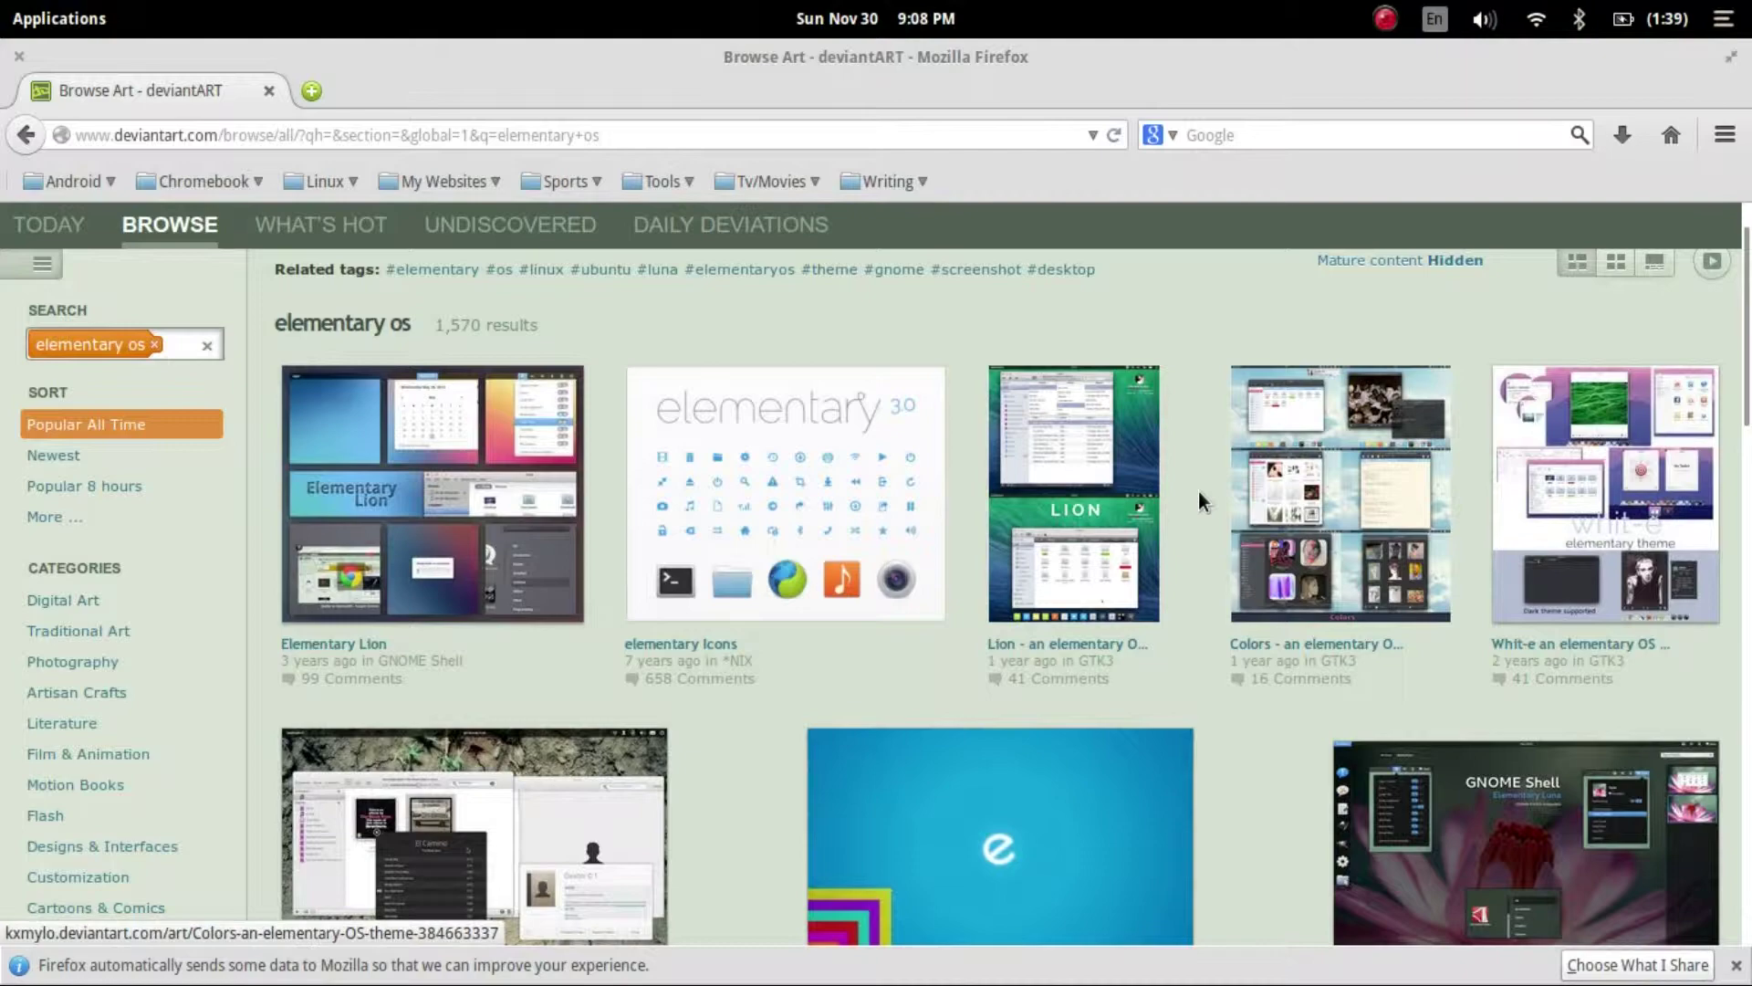
pyautogui.scroll(-2, 1200, 497)
pyautogui.scroll(3, 572, 651)
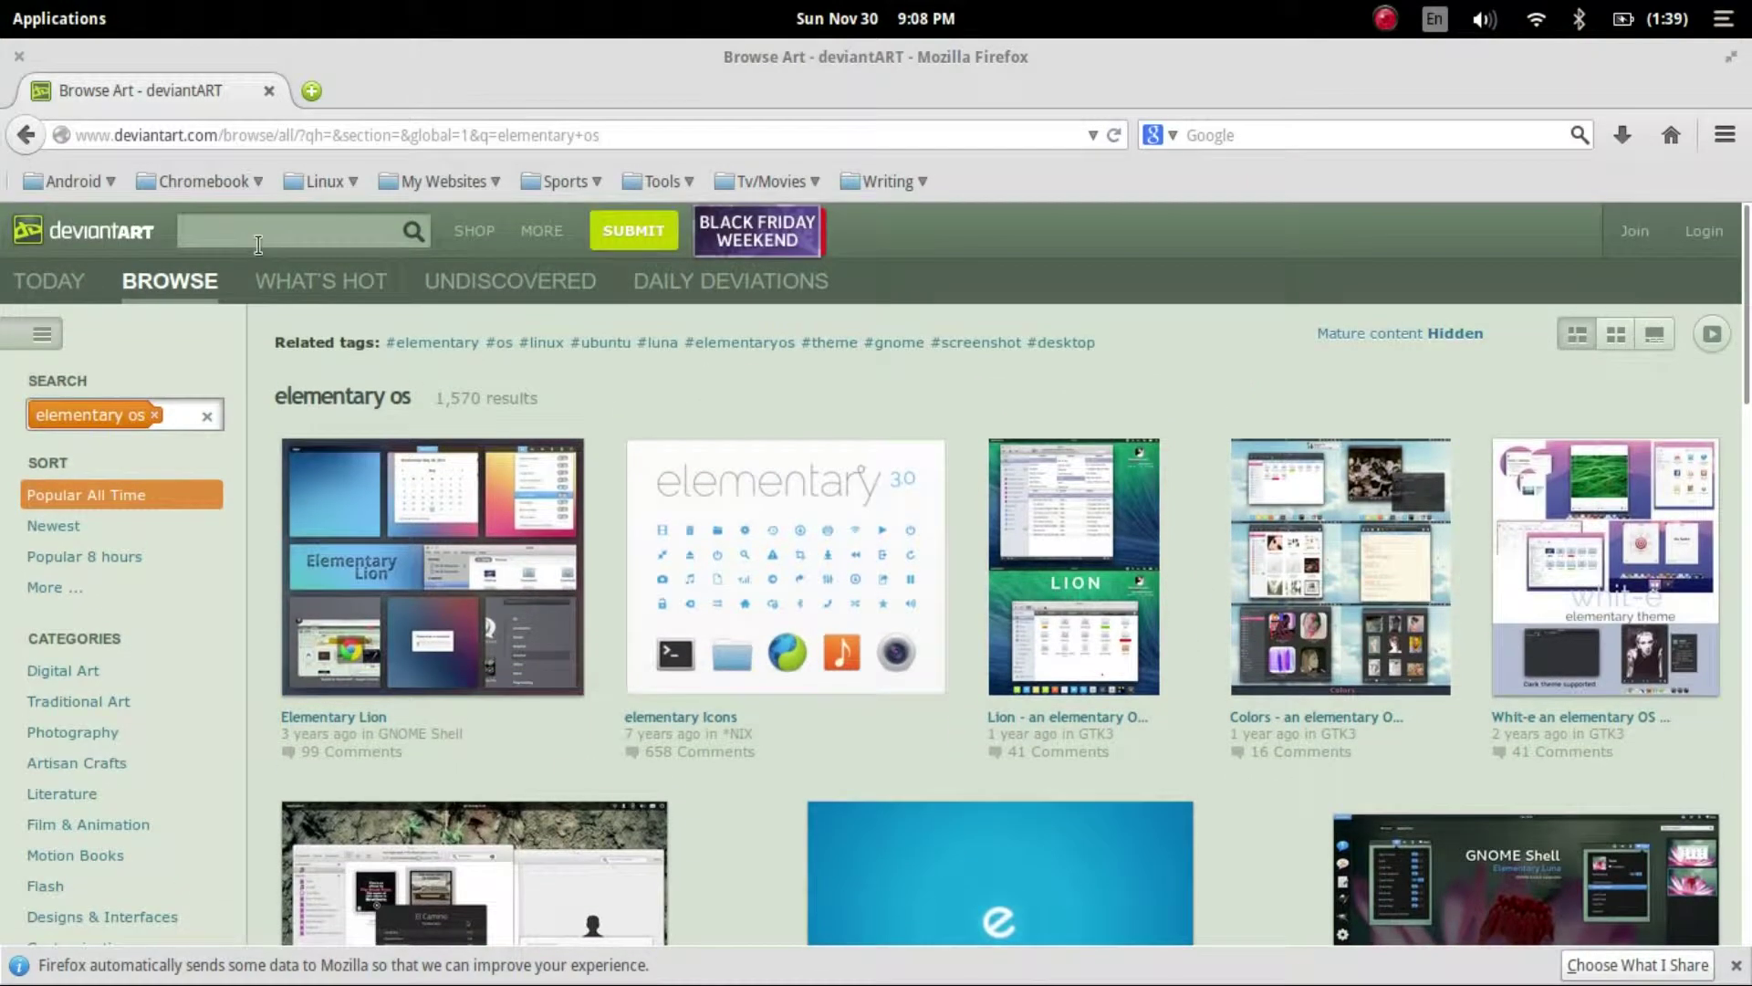
pyautogui.scroll(-10, 1244, 535)
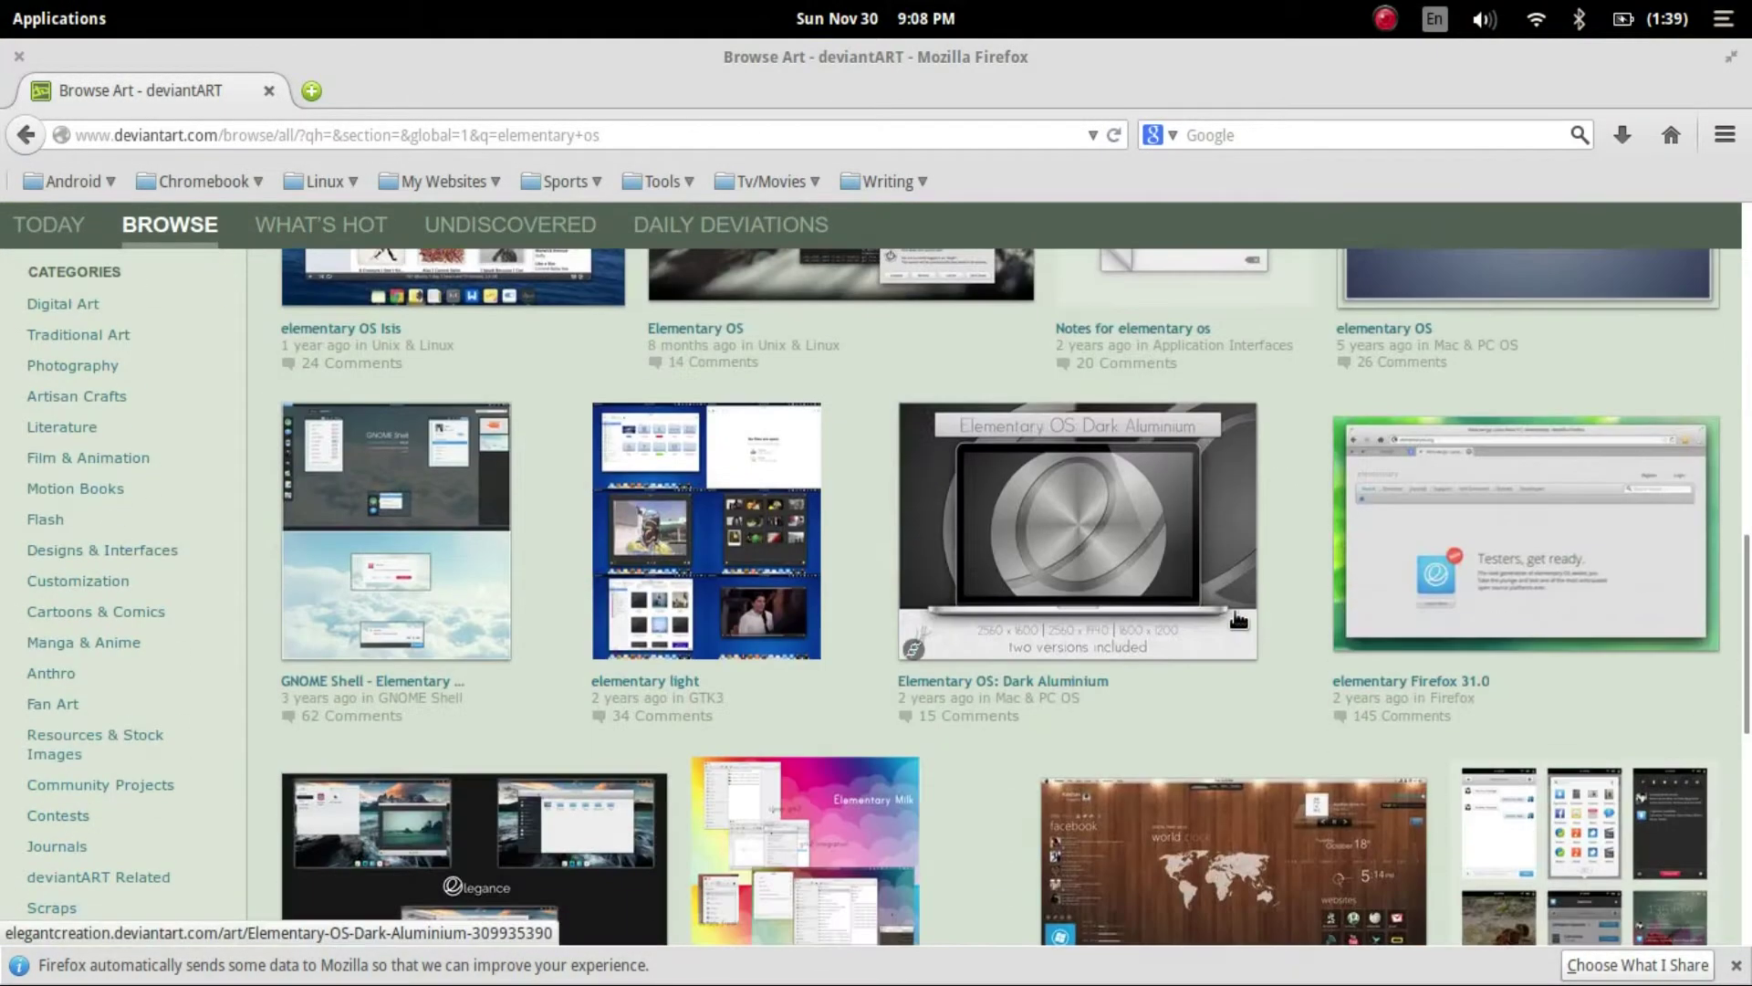
pyautogui.scroll(8, 1246, 618)
pyautogui.scroll(3, 1246, 618)
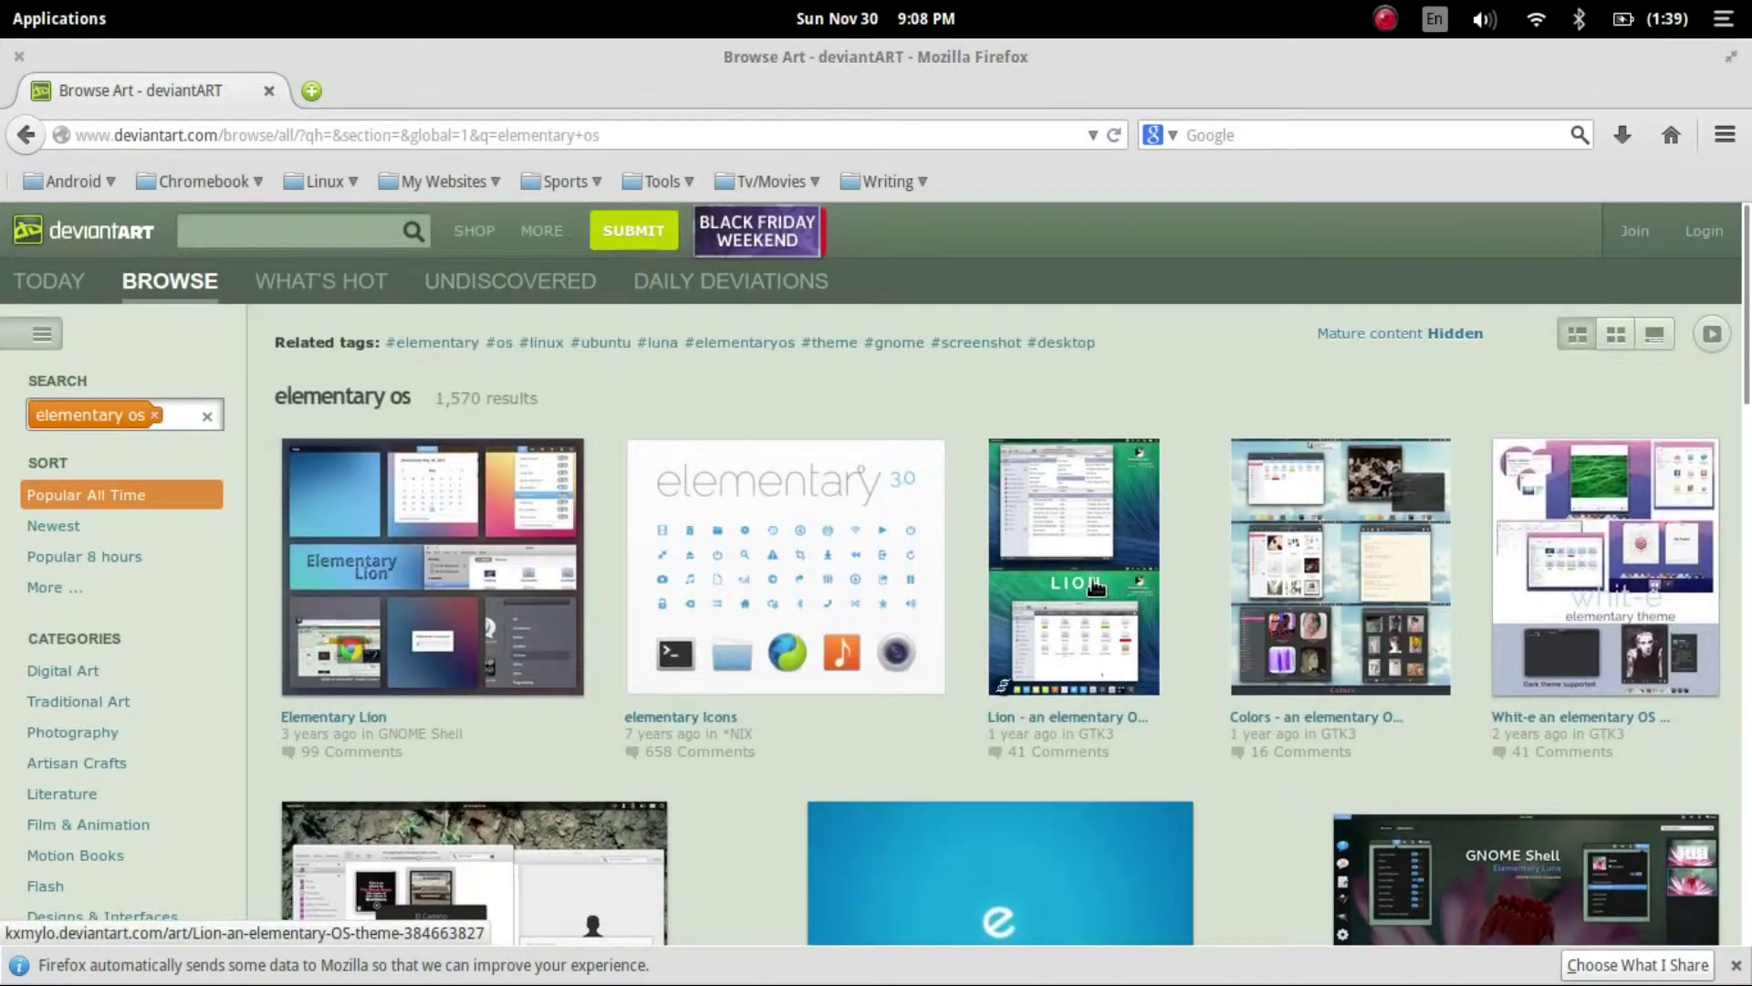
pyautogui.scroll(-1, 861, 685)
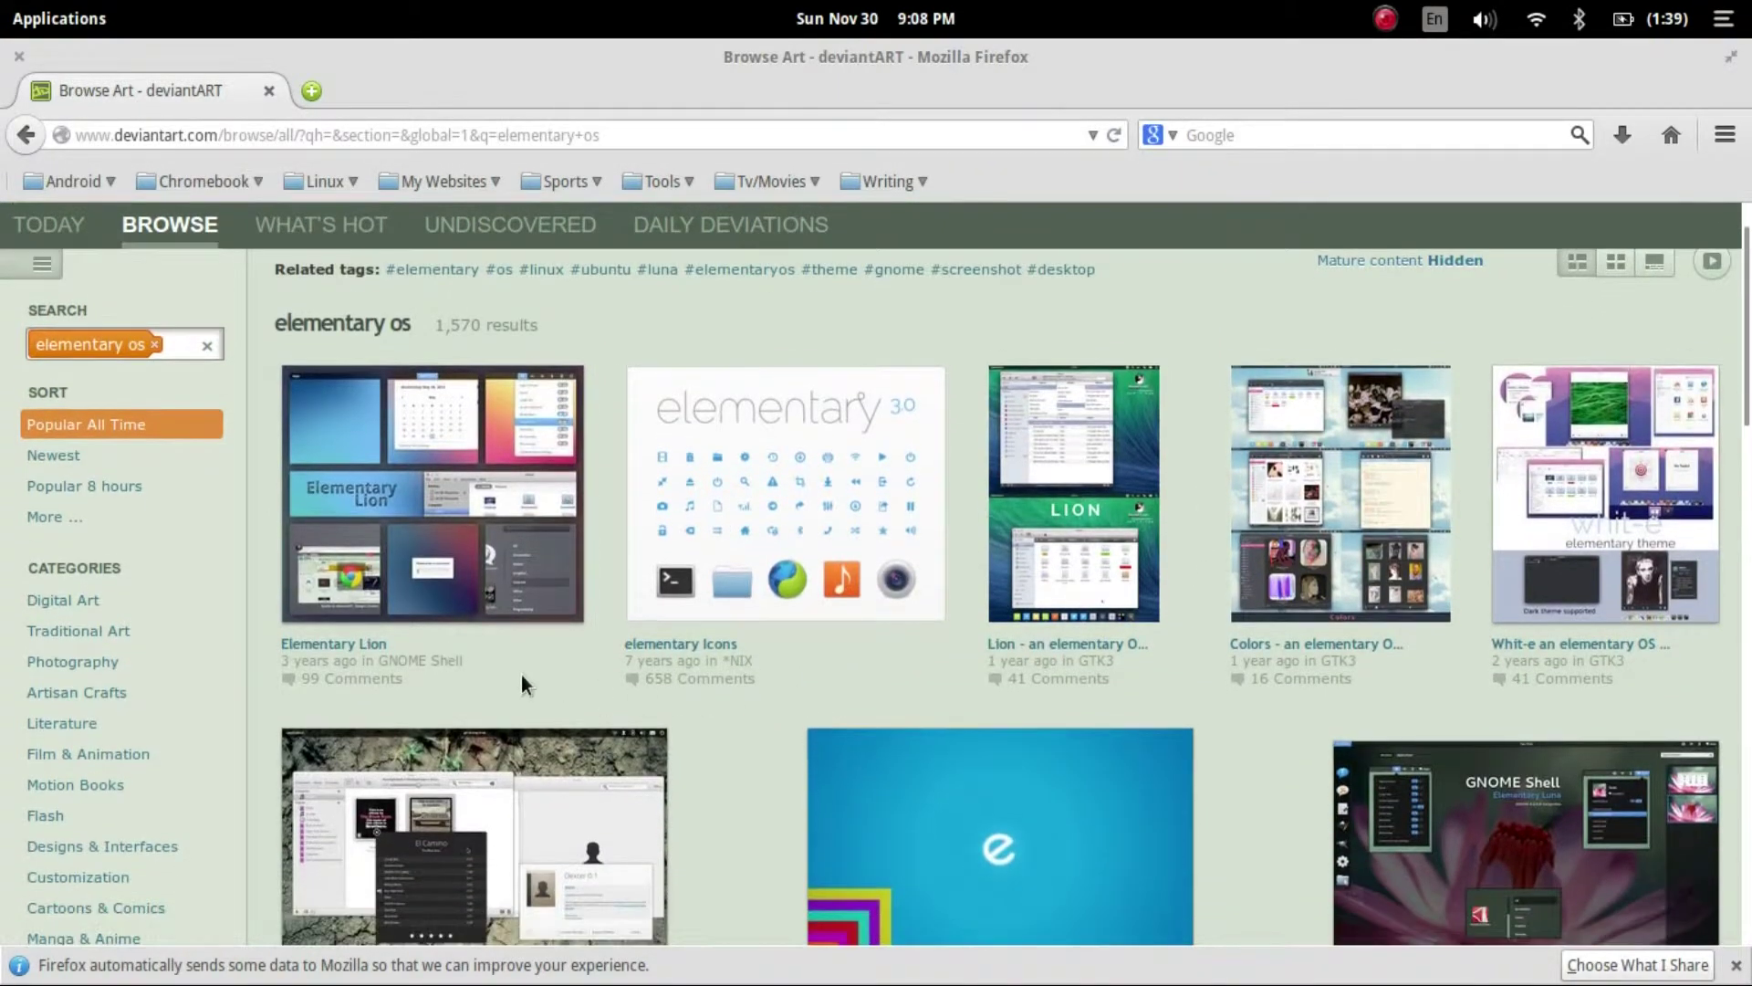
pyautogui.scroll(-8, 1507, 631)
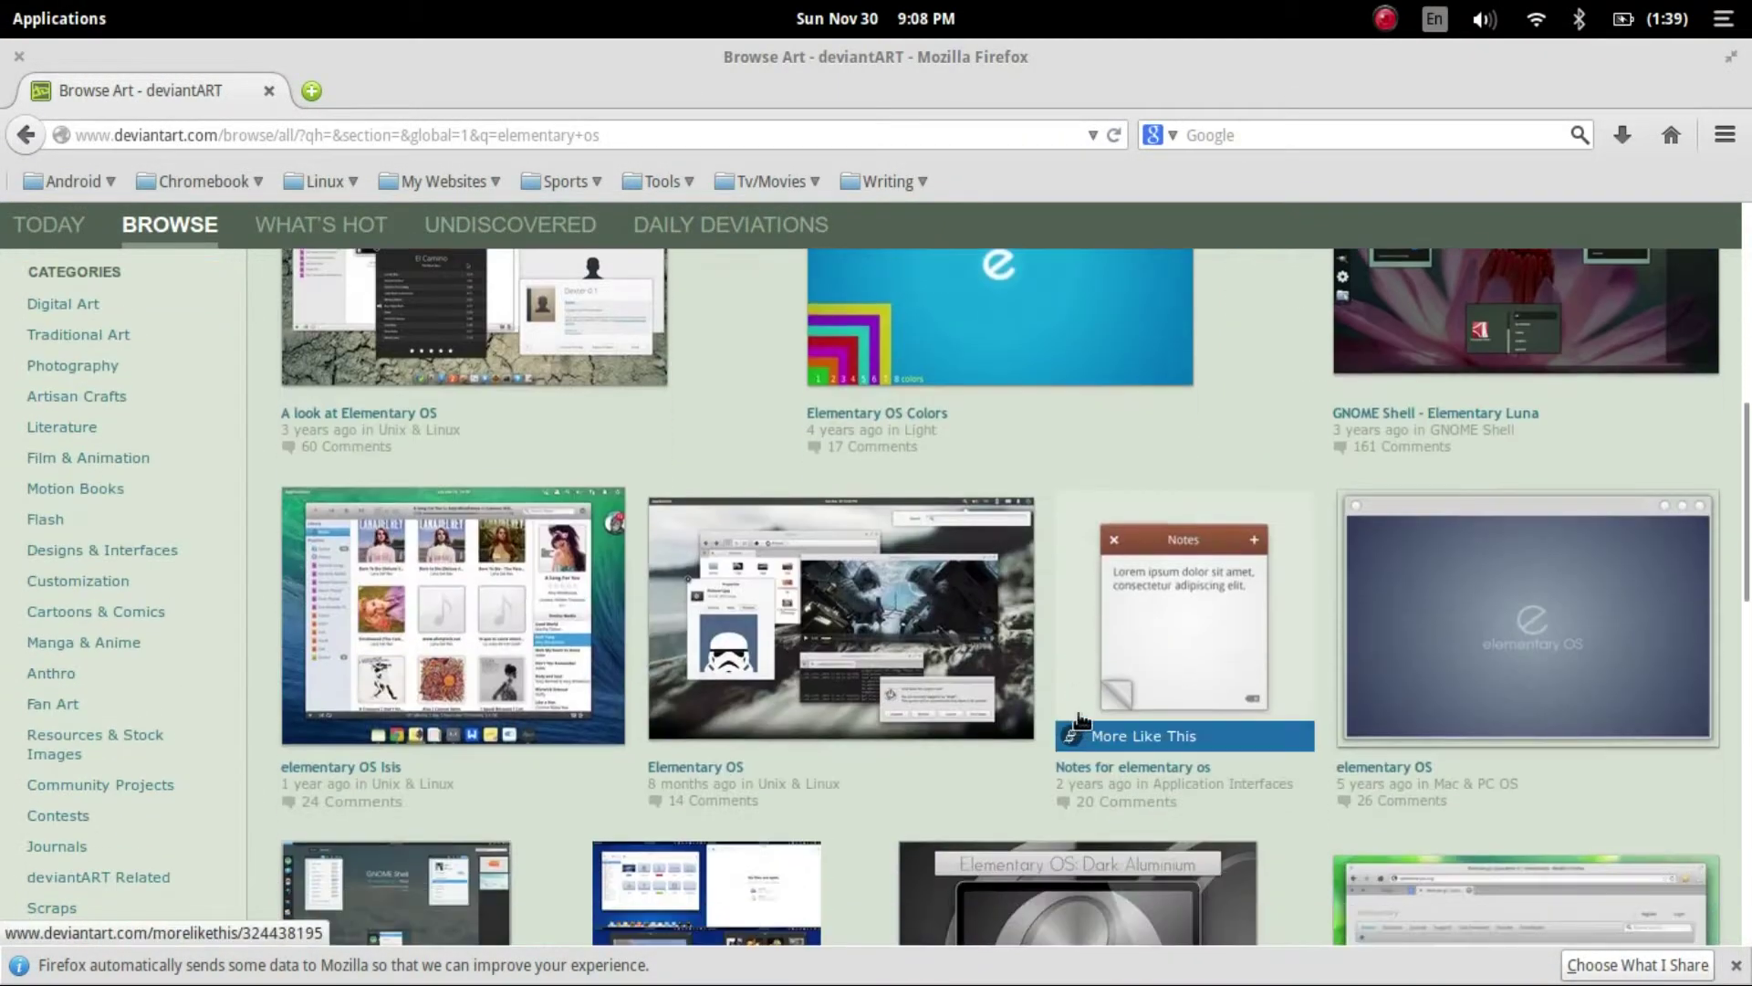
pyautogui.scroll(4, 1064, 626)
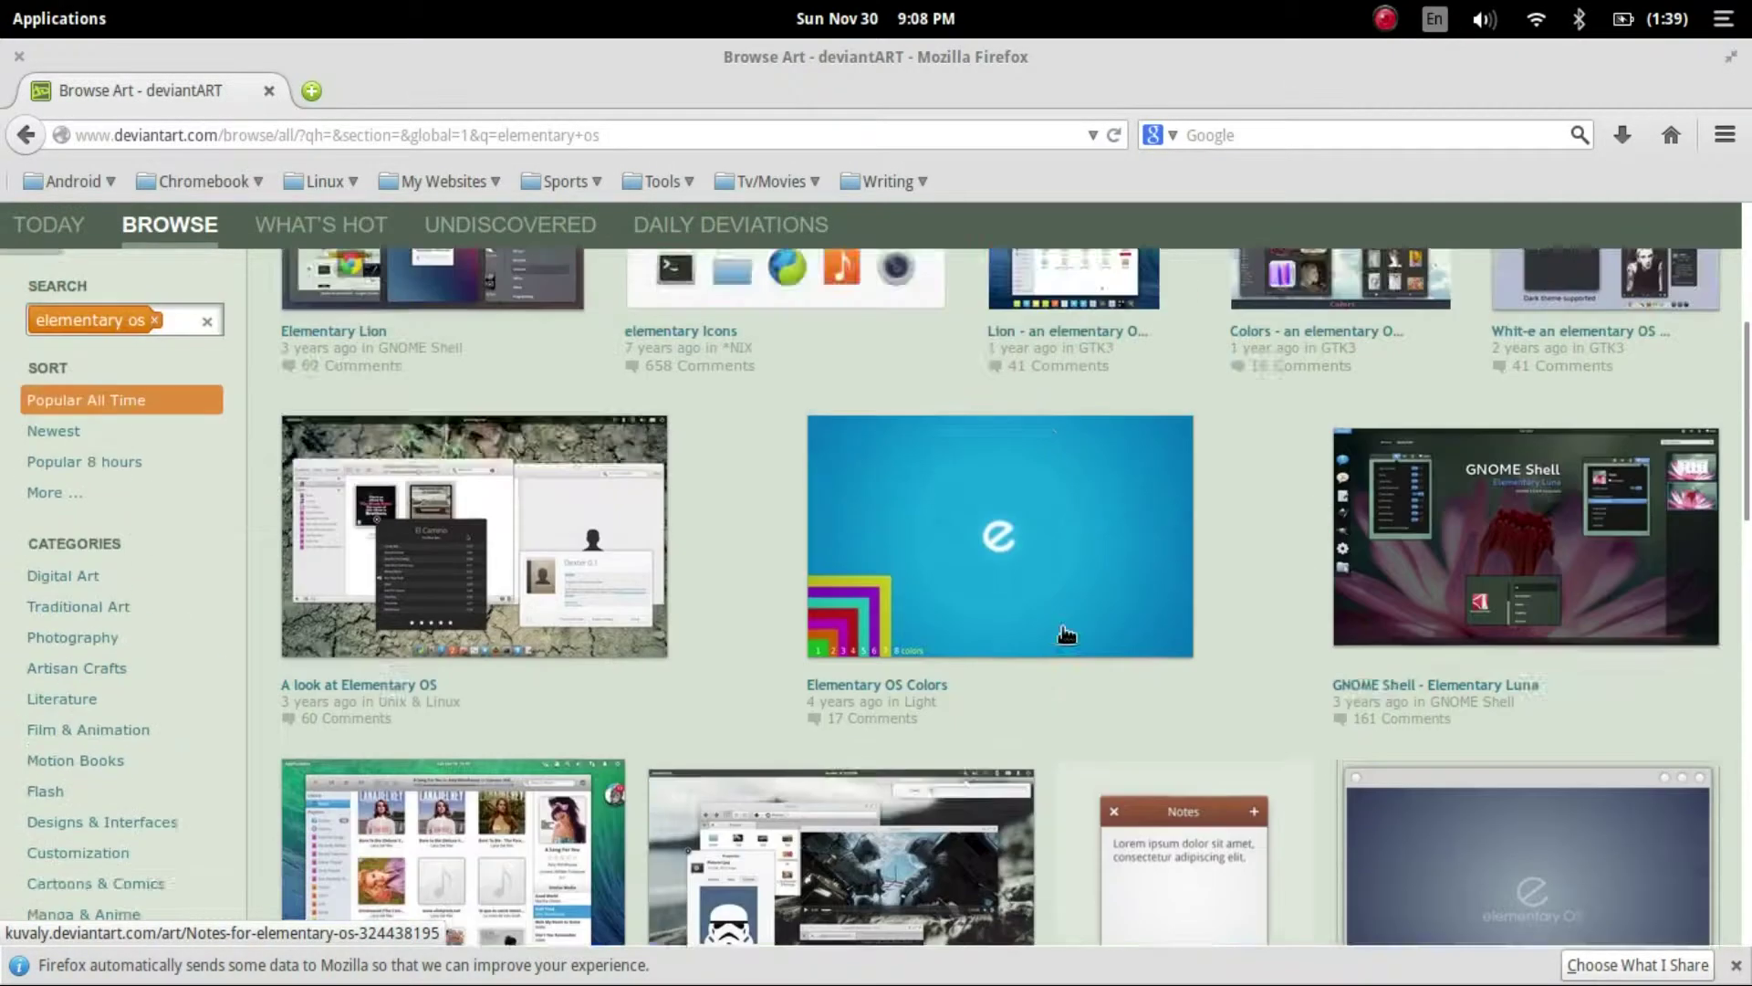
pyautogui.scroll(-3, 1059, 639)
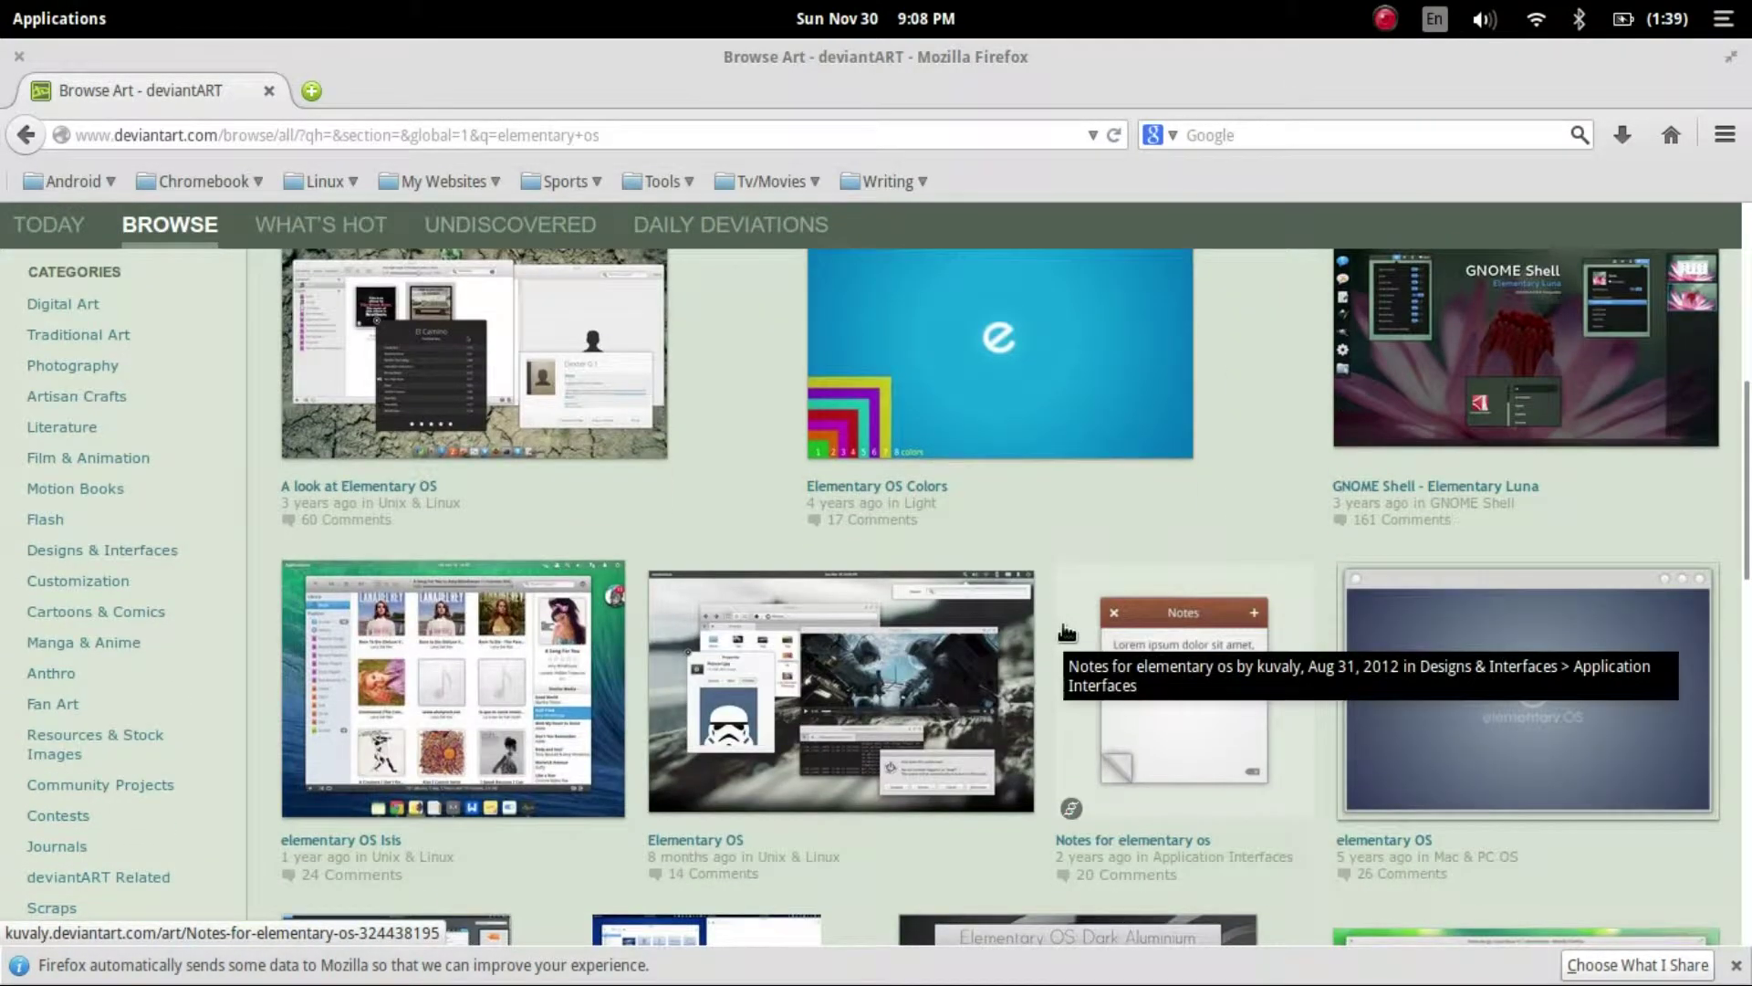
pyautogui.scroll(5, 1065, 632)
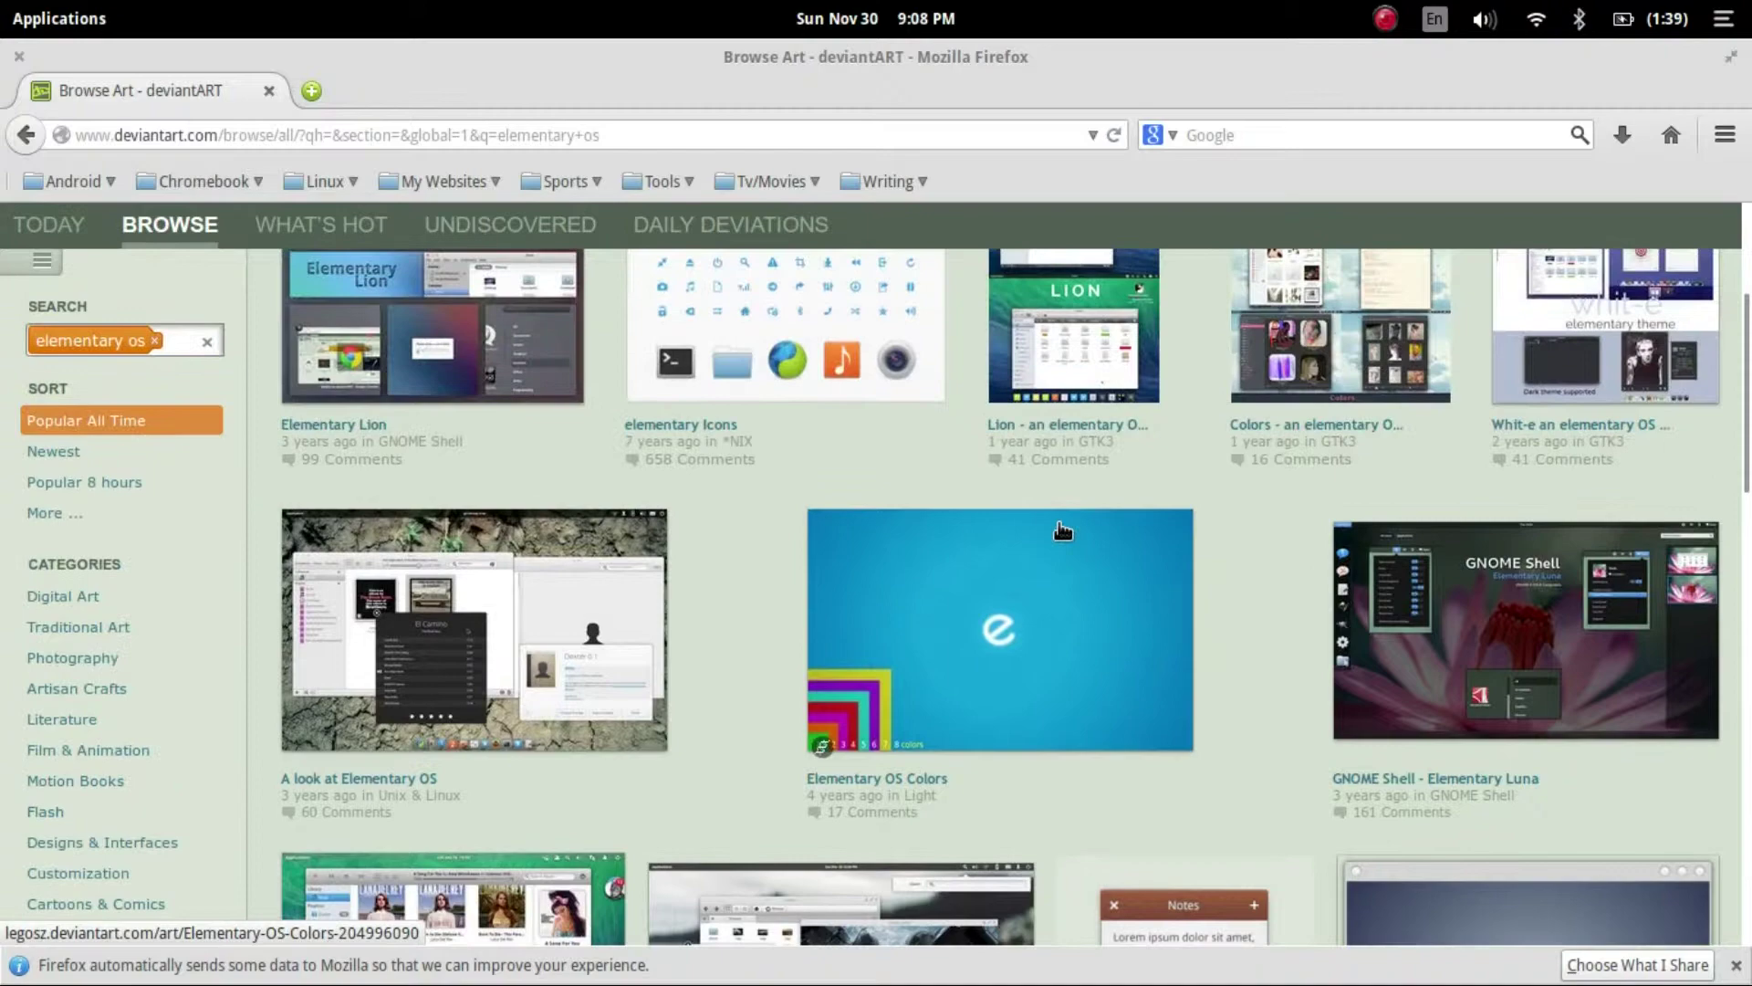
pyautogui.scroll(-15, 1083, 606)
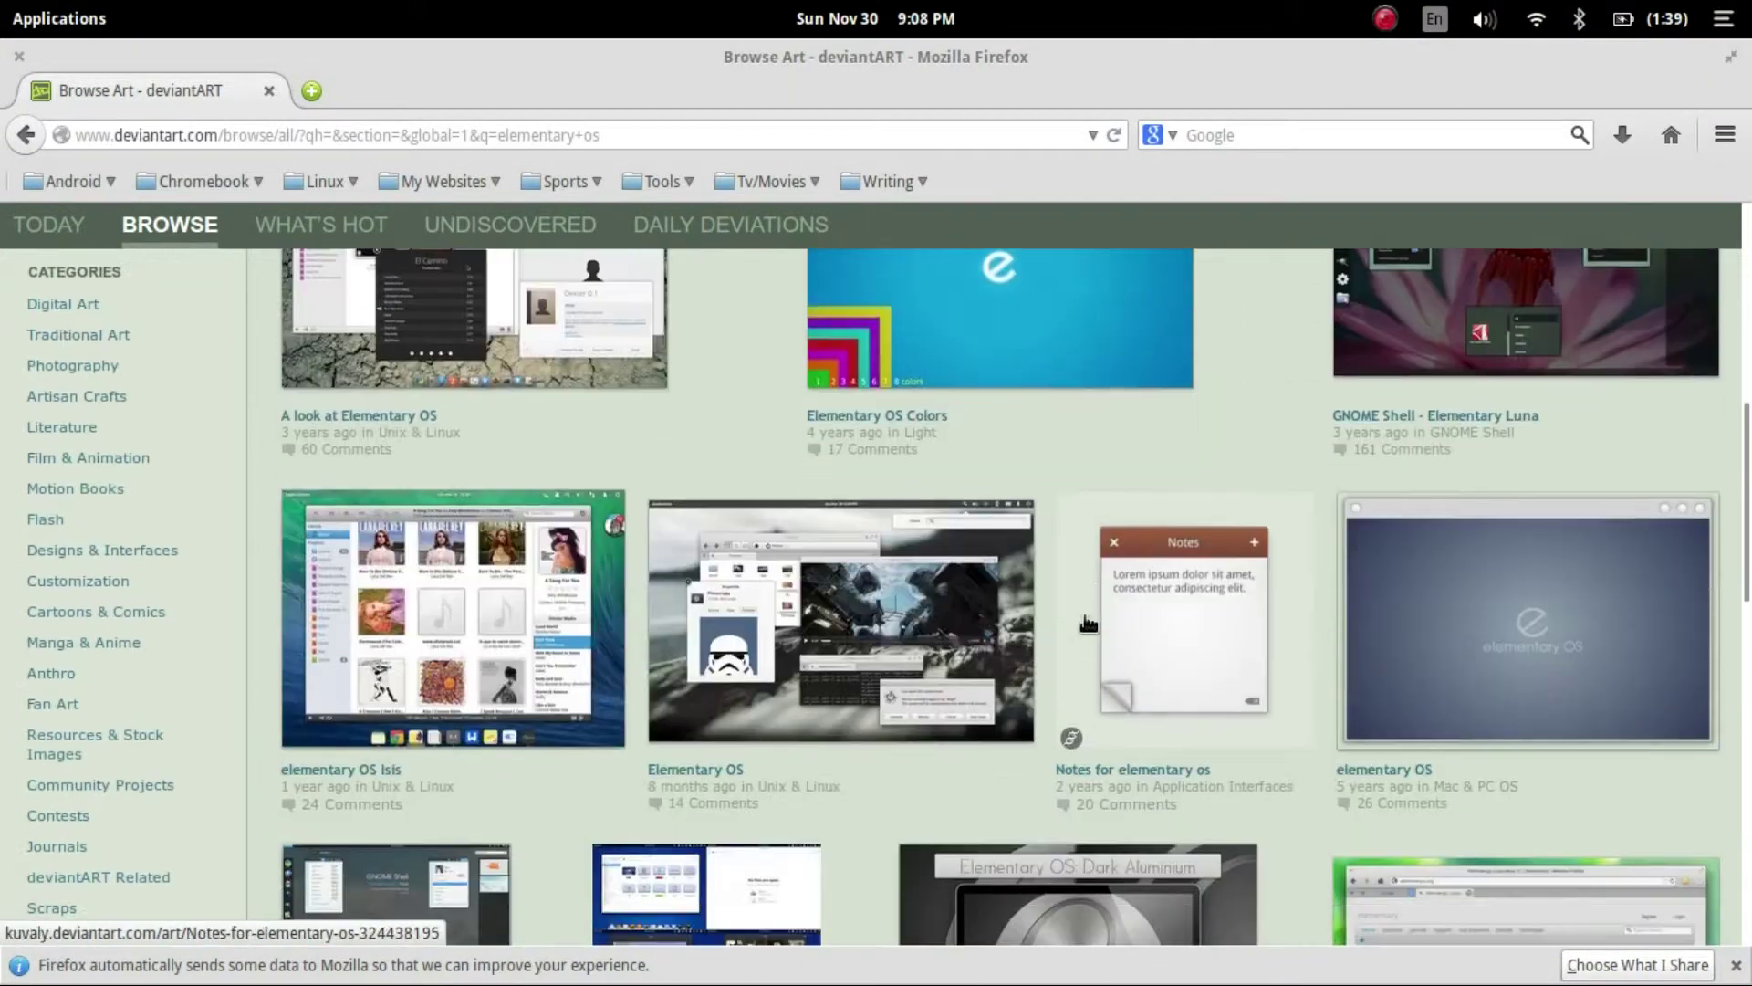
pyautogui.scroll(-5, 1077, 635)
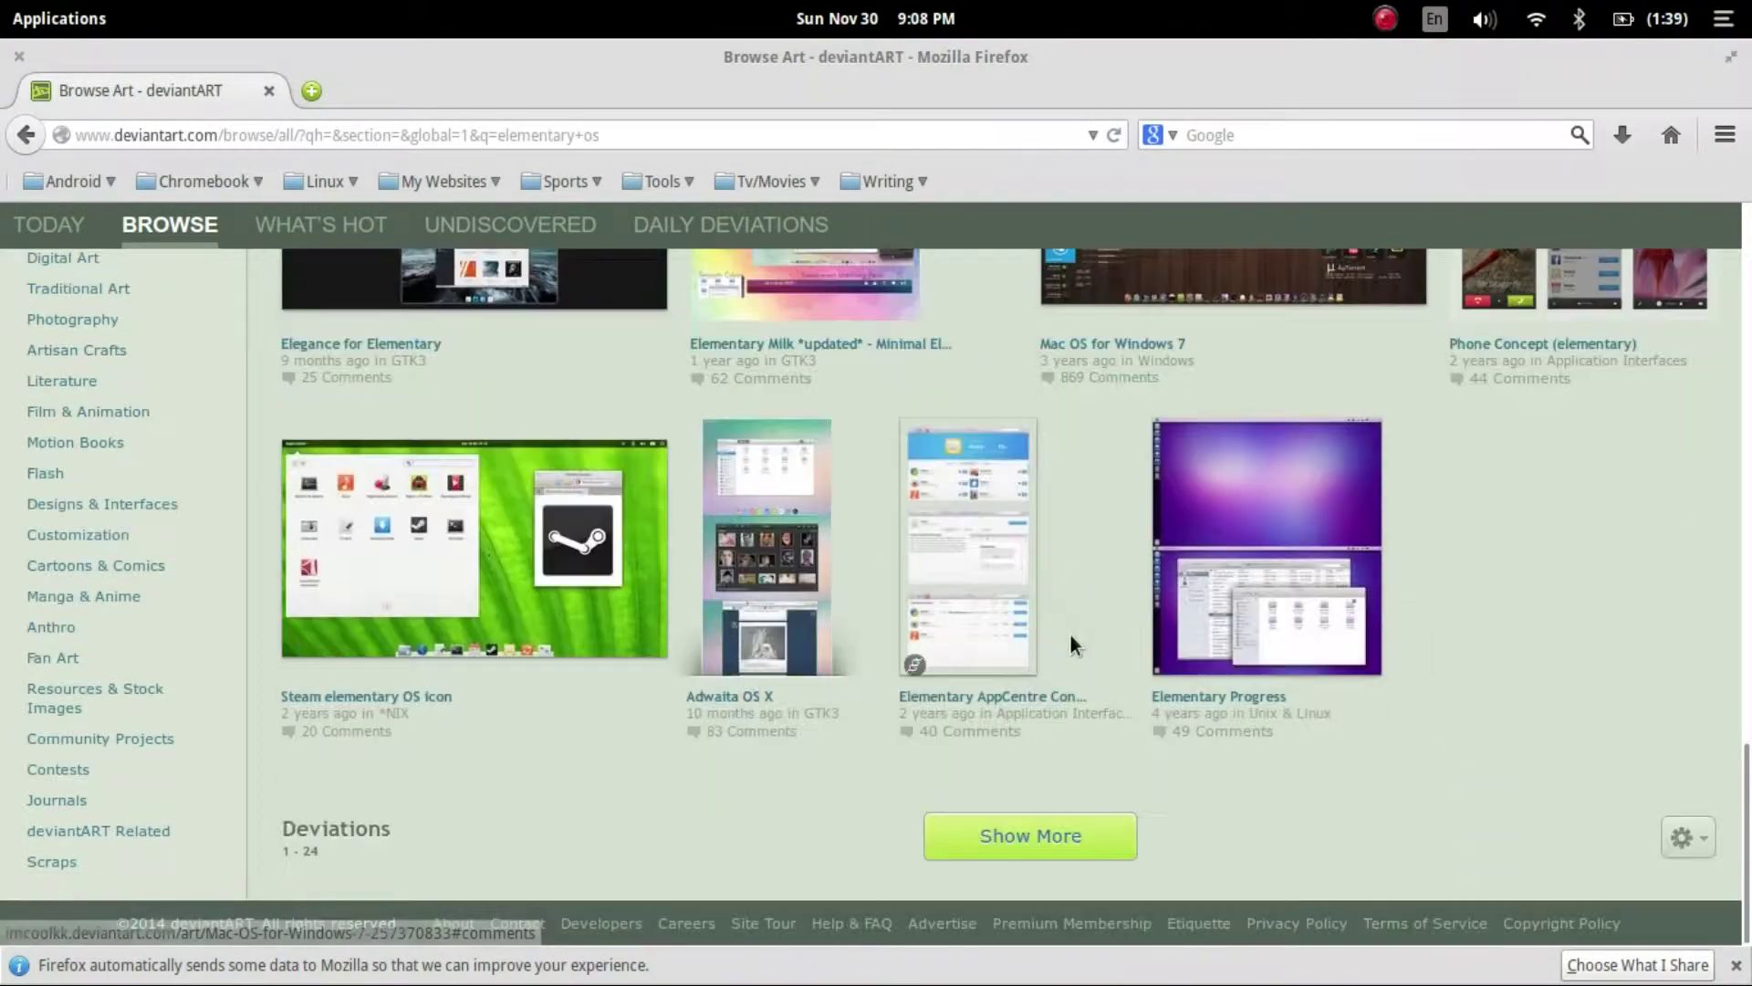
pyautogui.scroll(4, 1137, 611)
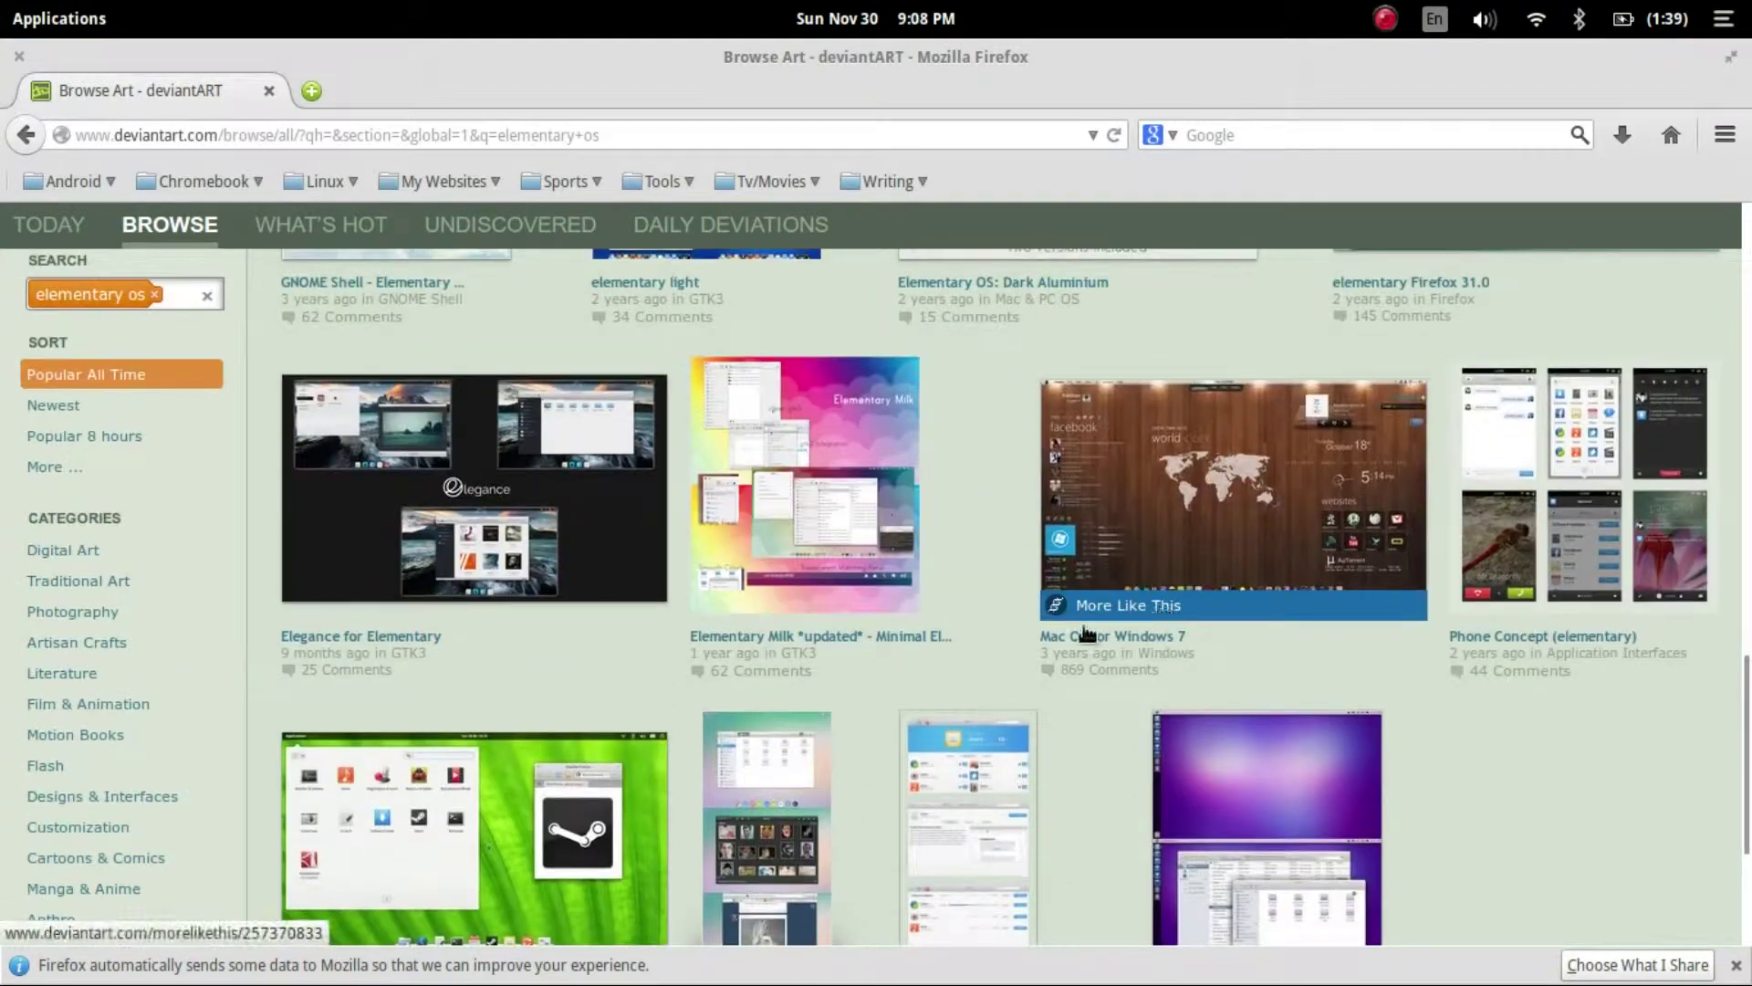
pyautogui.scroll(6, 971, 660)
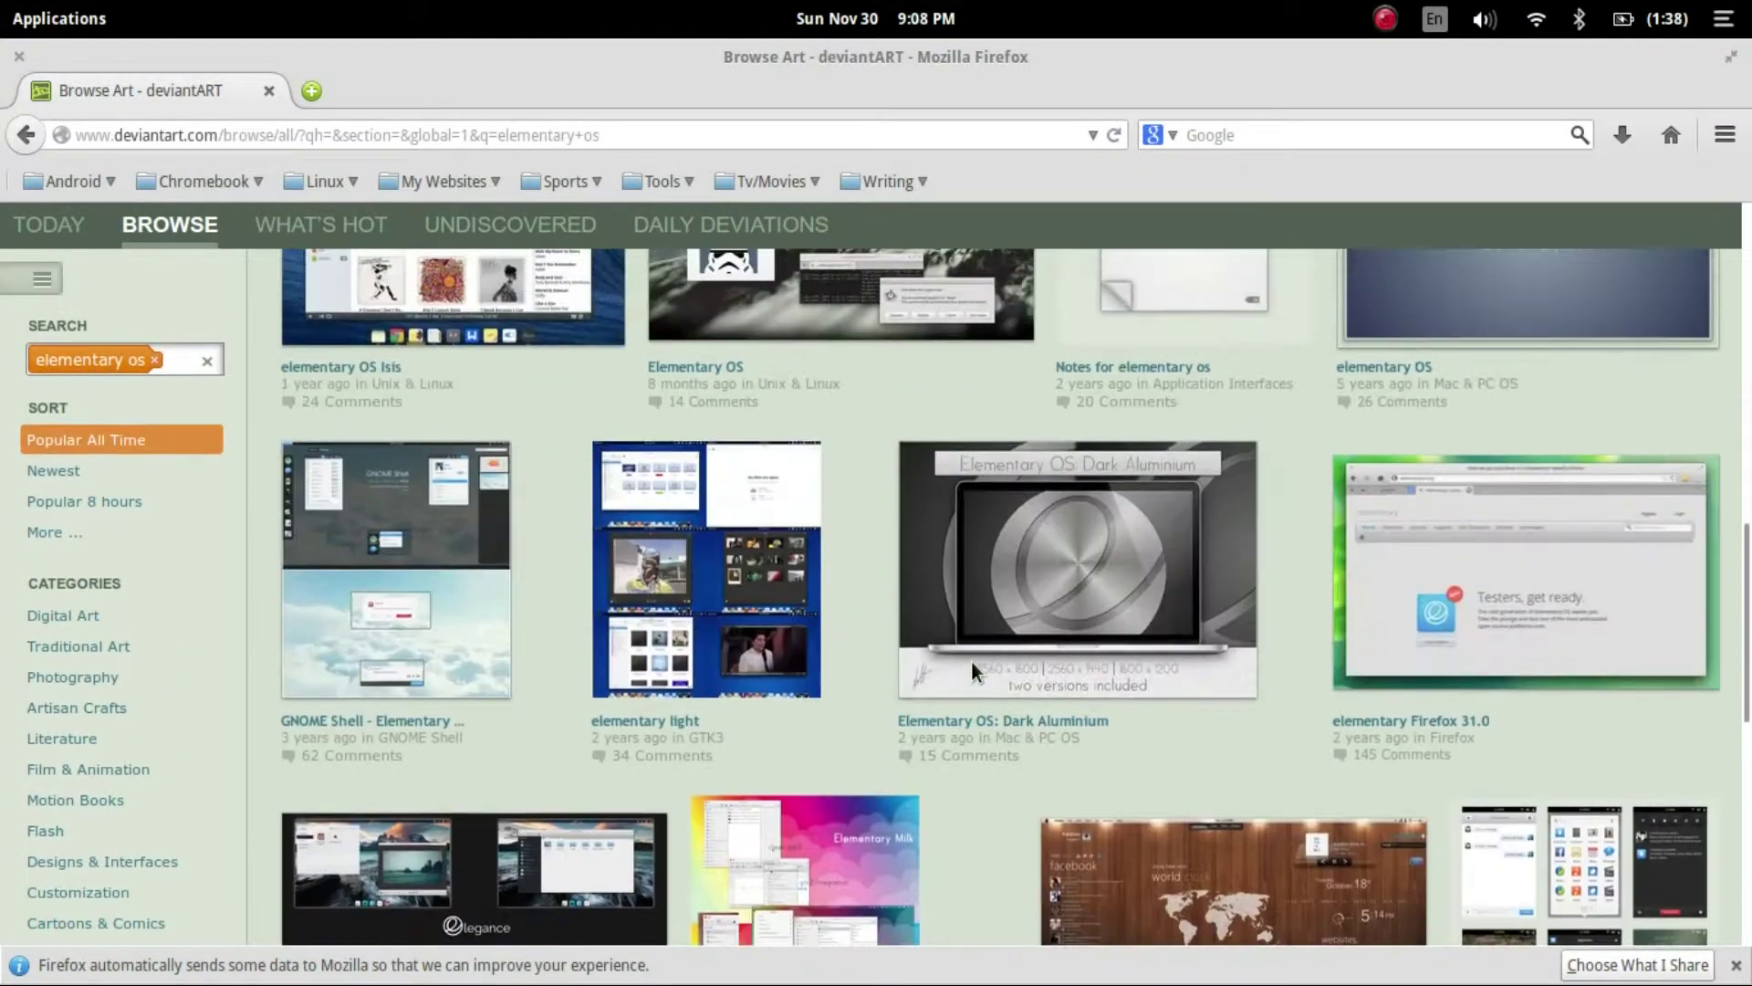
pyautogui.scroll(3, 966, 699)
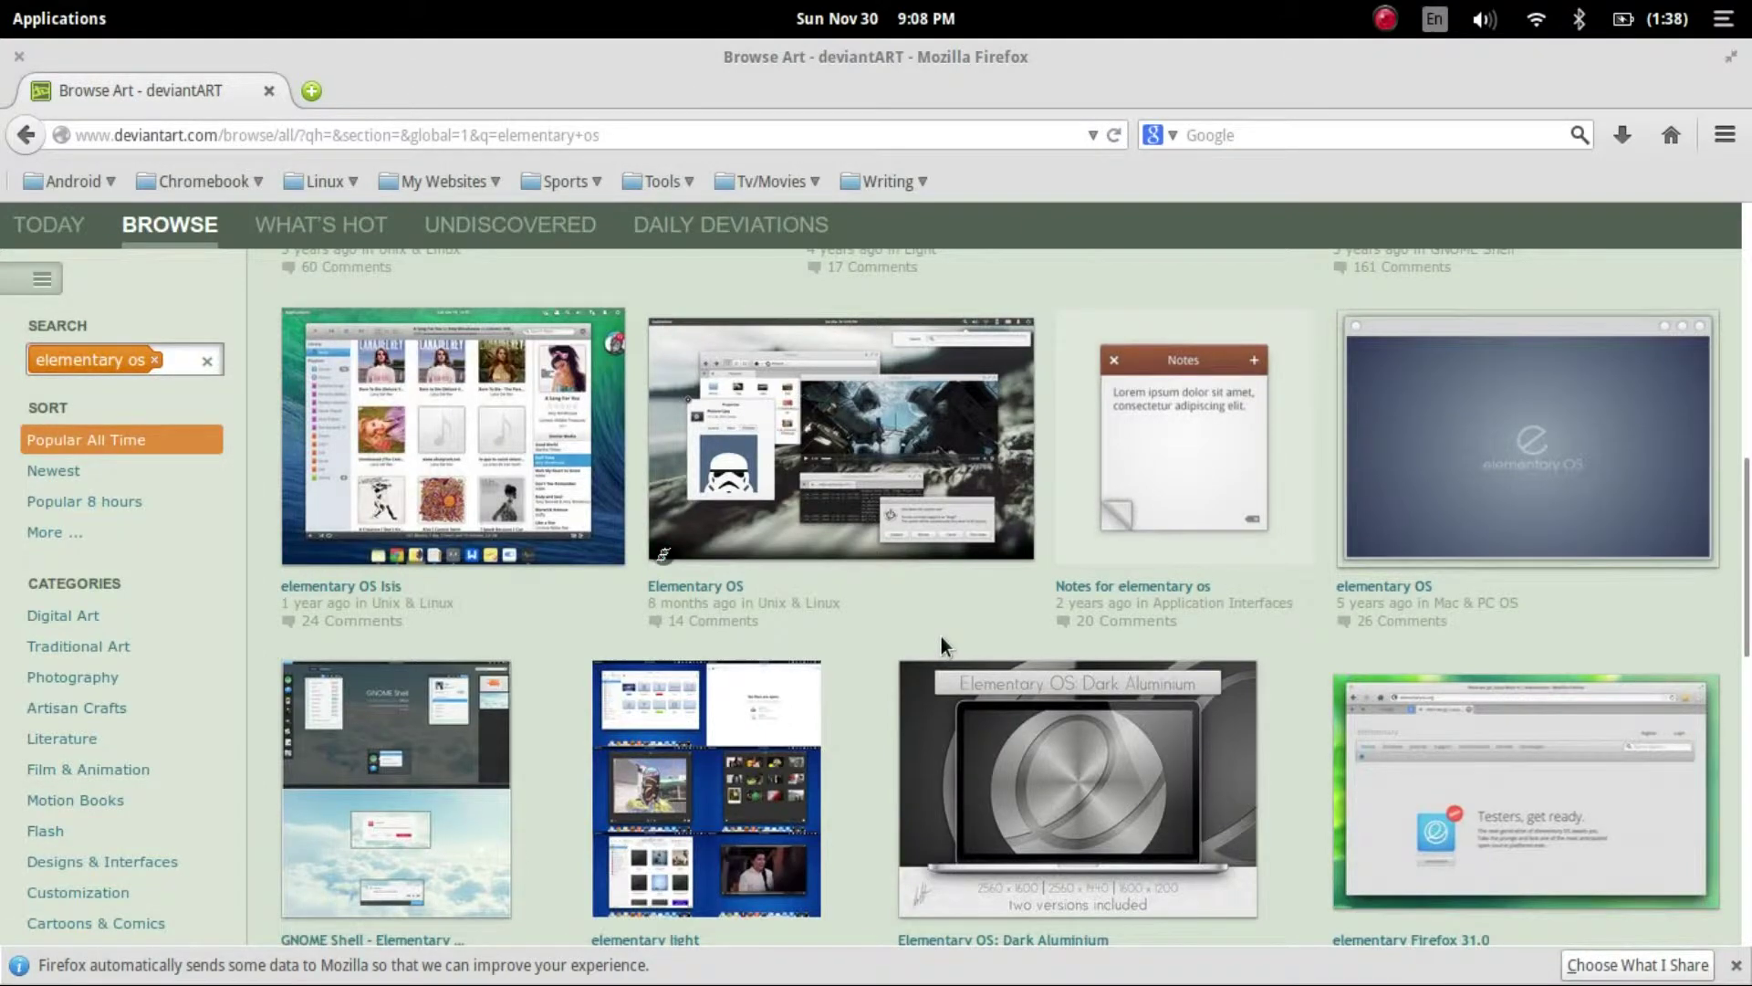
pyautogui.scroll(-13, 940, 637)
# - Load the next batch of 'elementary os' results and scroll through them
pyautogui.click(1041, 844)
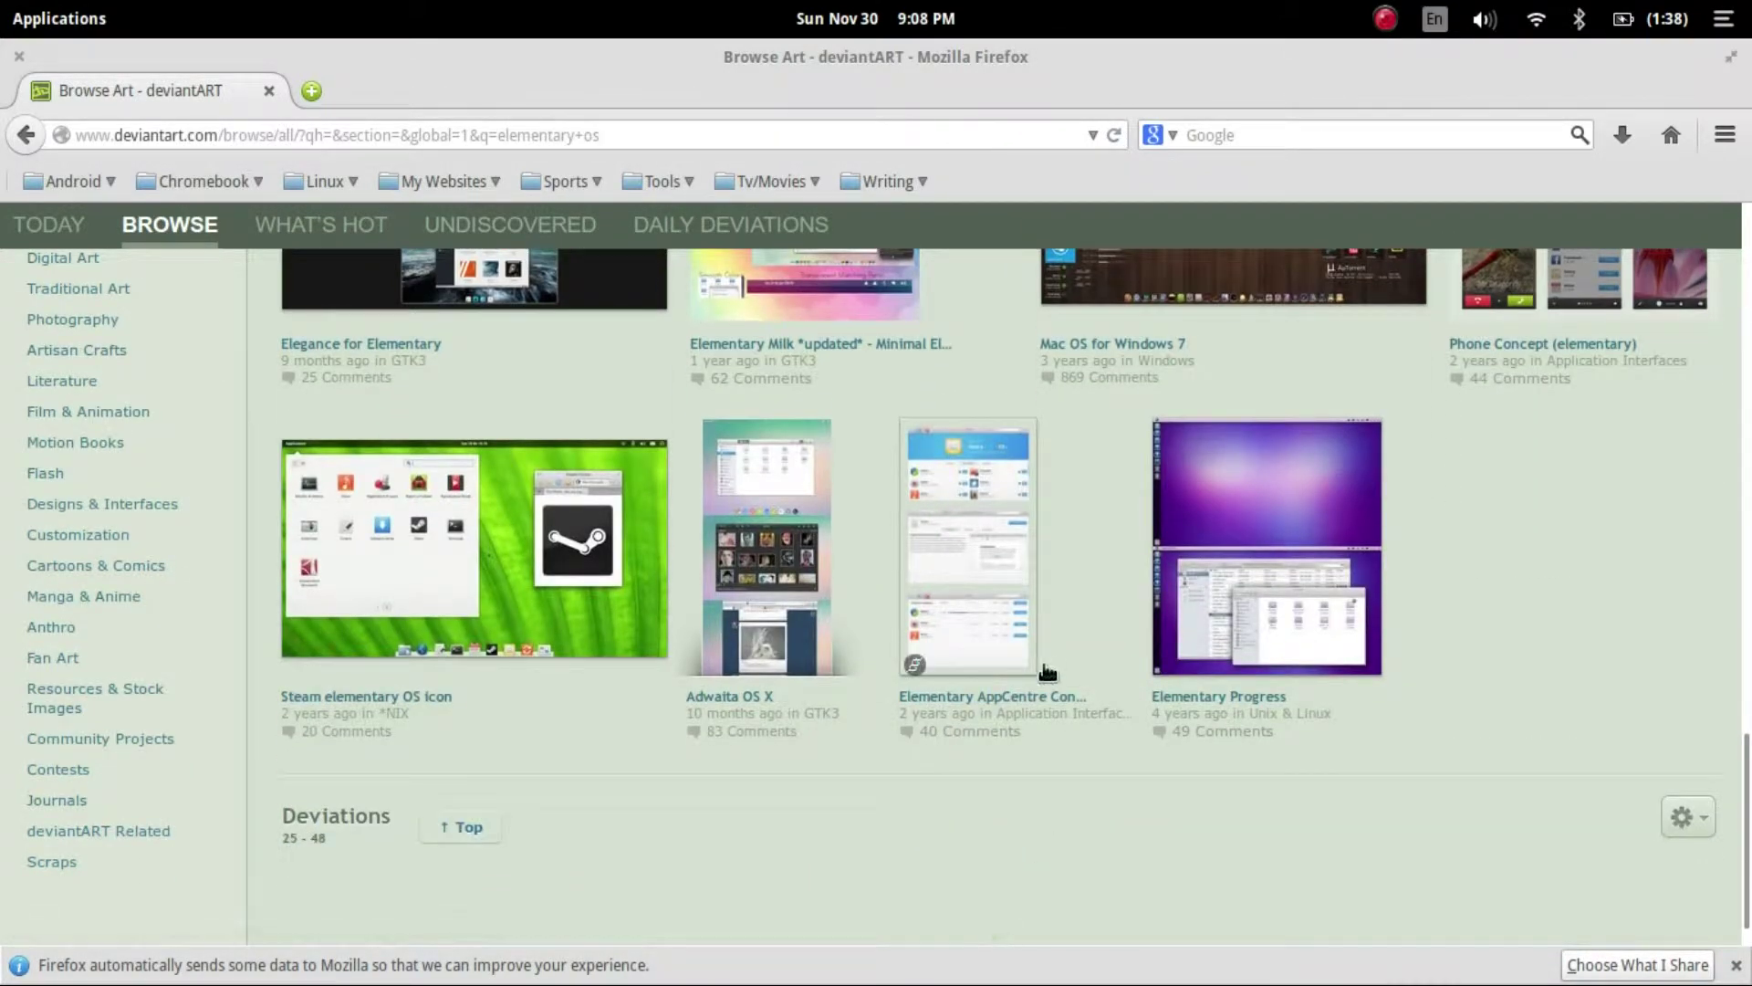
pyautogui.scroll(-11, 1087, 639)
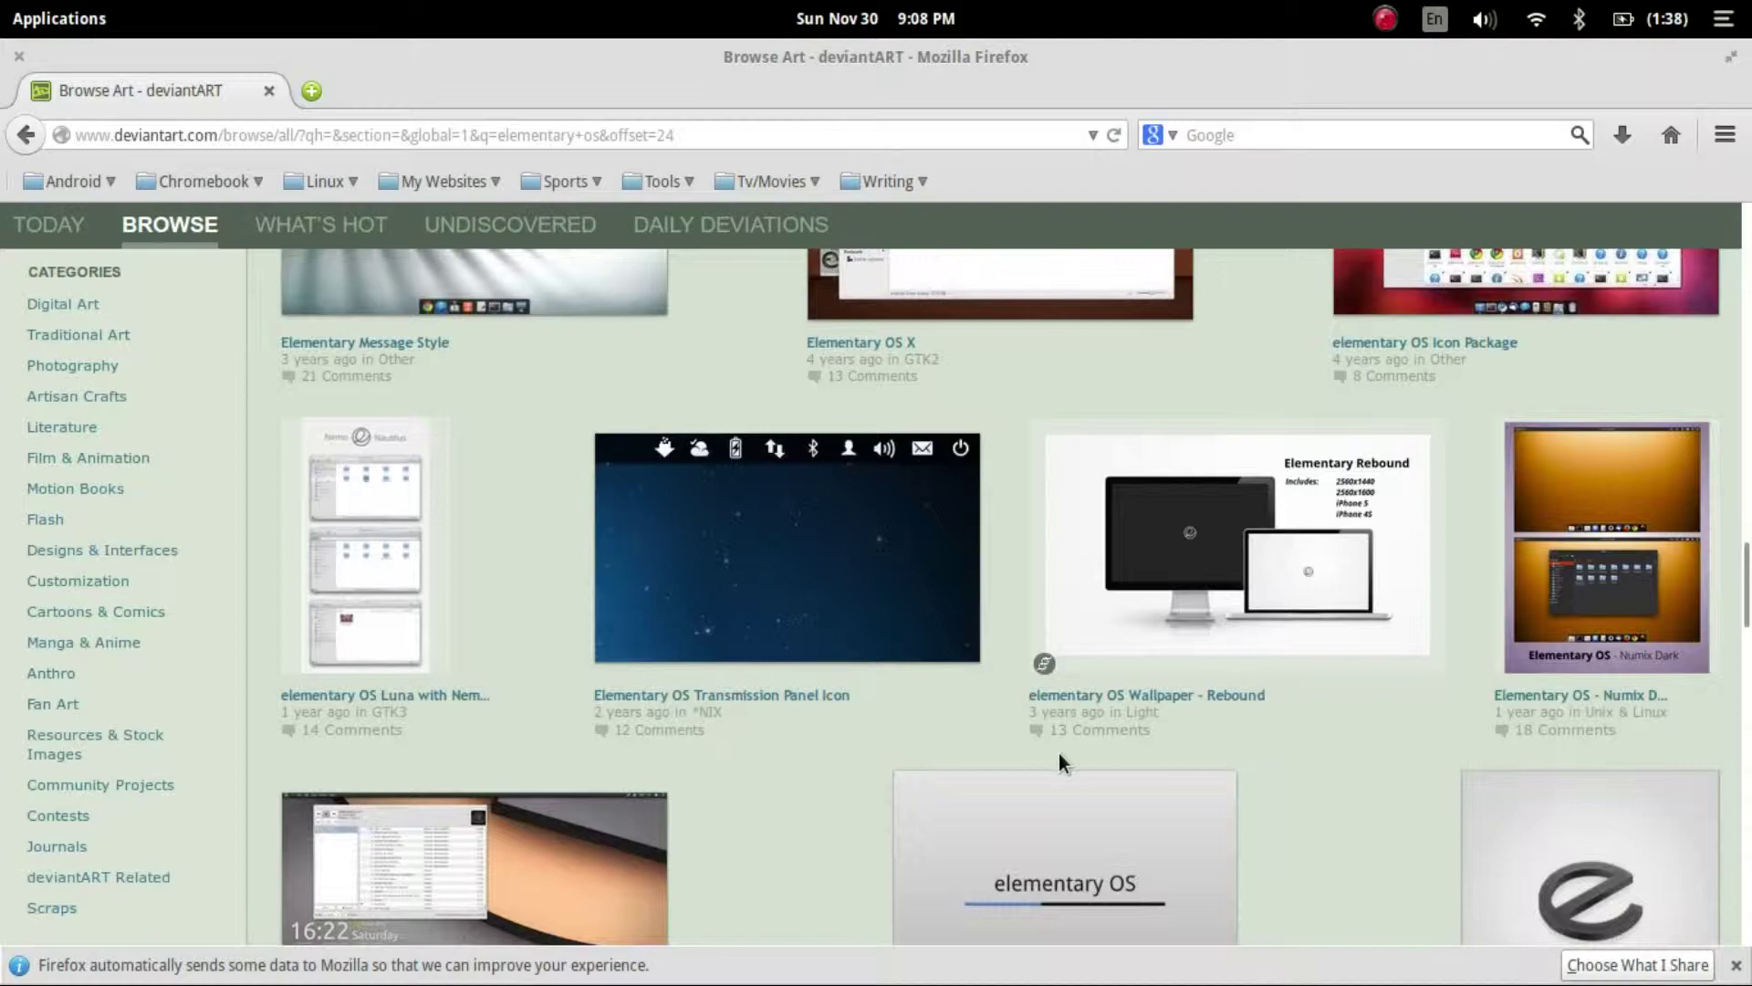
pyautogui.scroll(-10, 1059, 753)
pyautogui.scroll(-5, 860, 716)
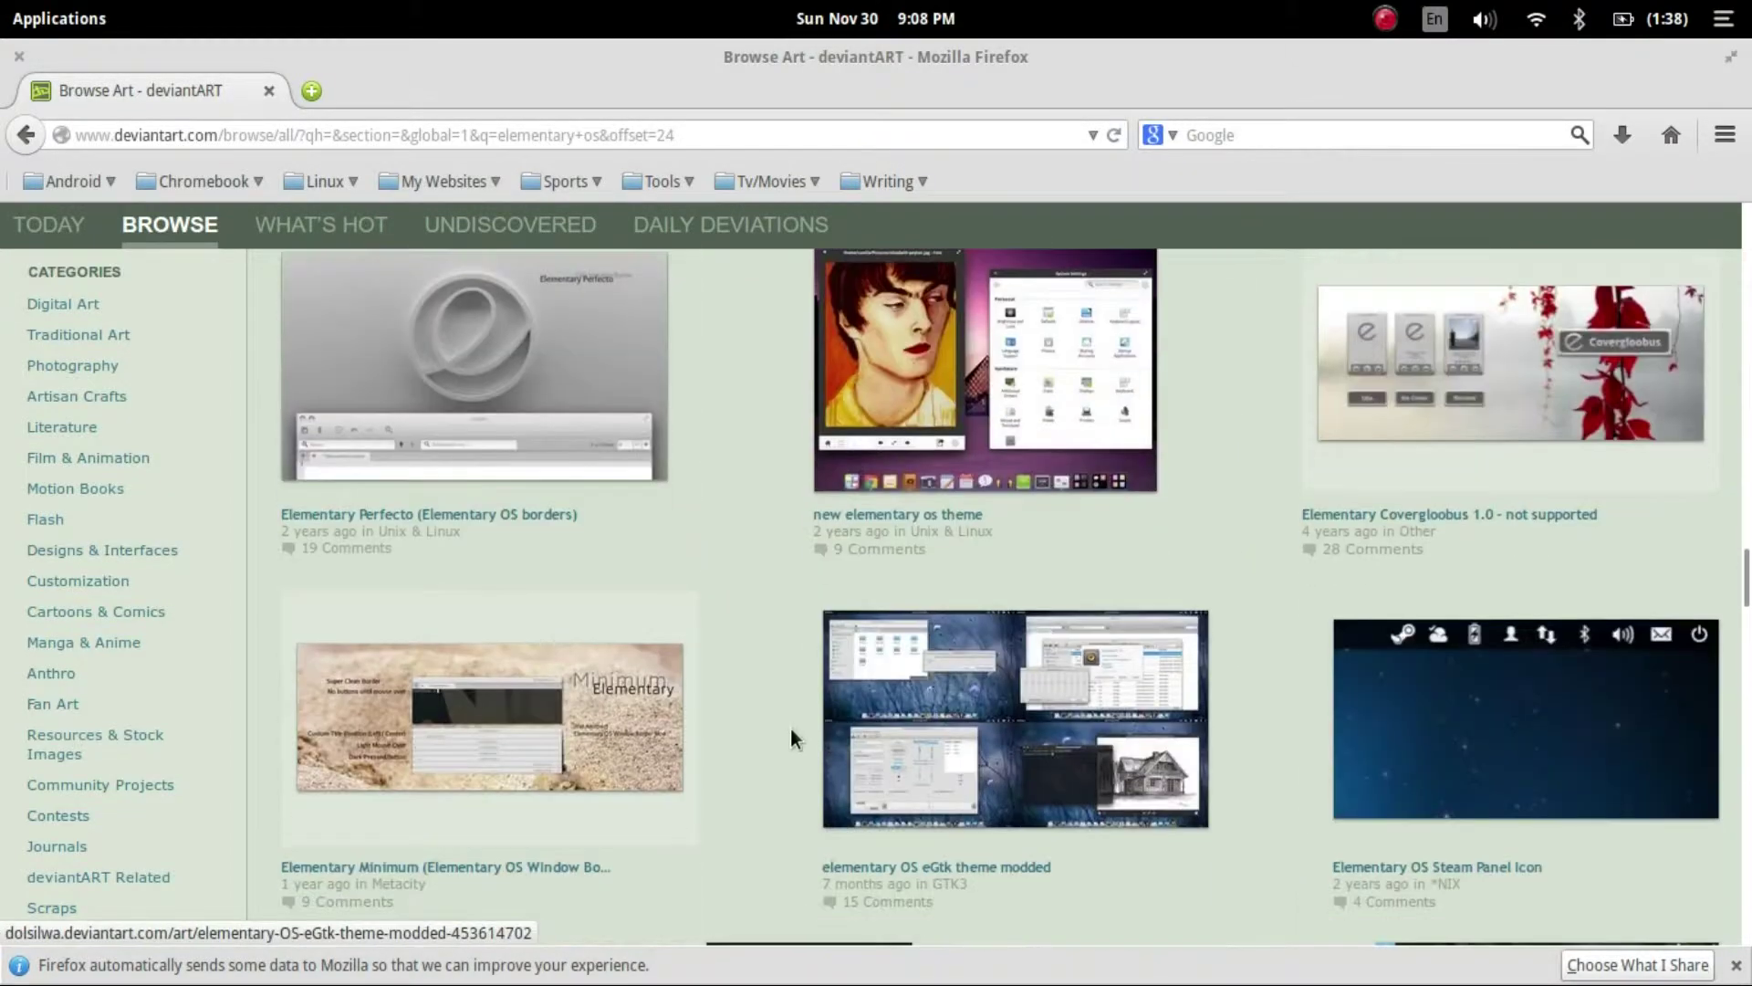
# - In a new tab, Google 'elementary os deviantart' and open the elementaryOS on deviantART result
pyautogui.click(311, 90)
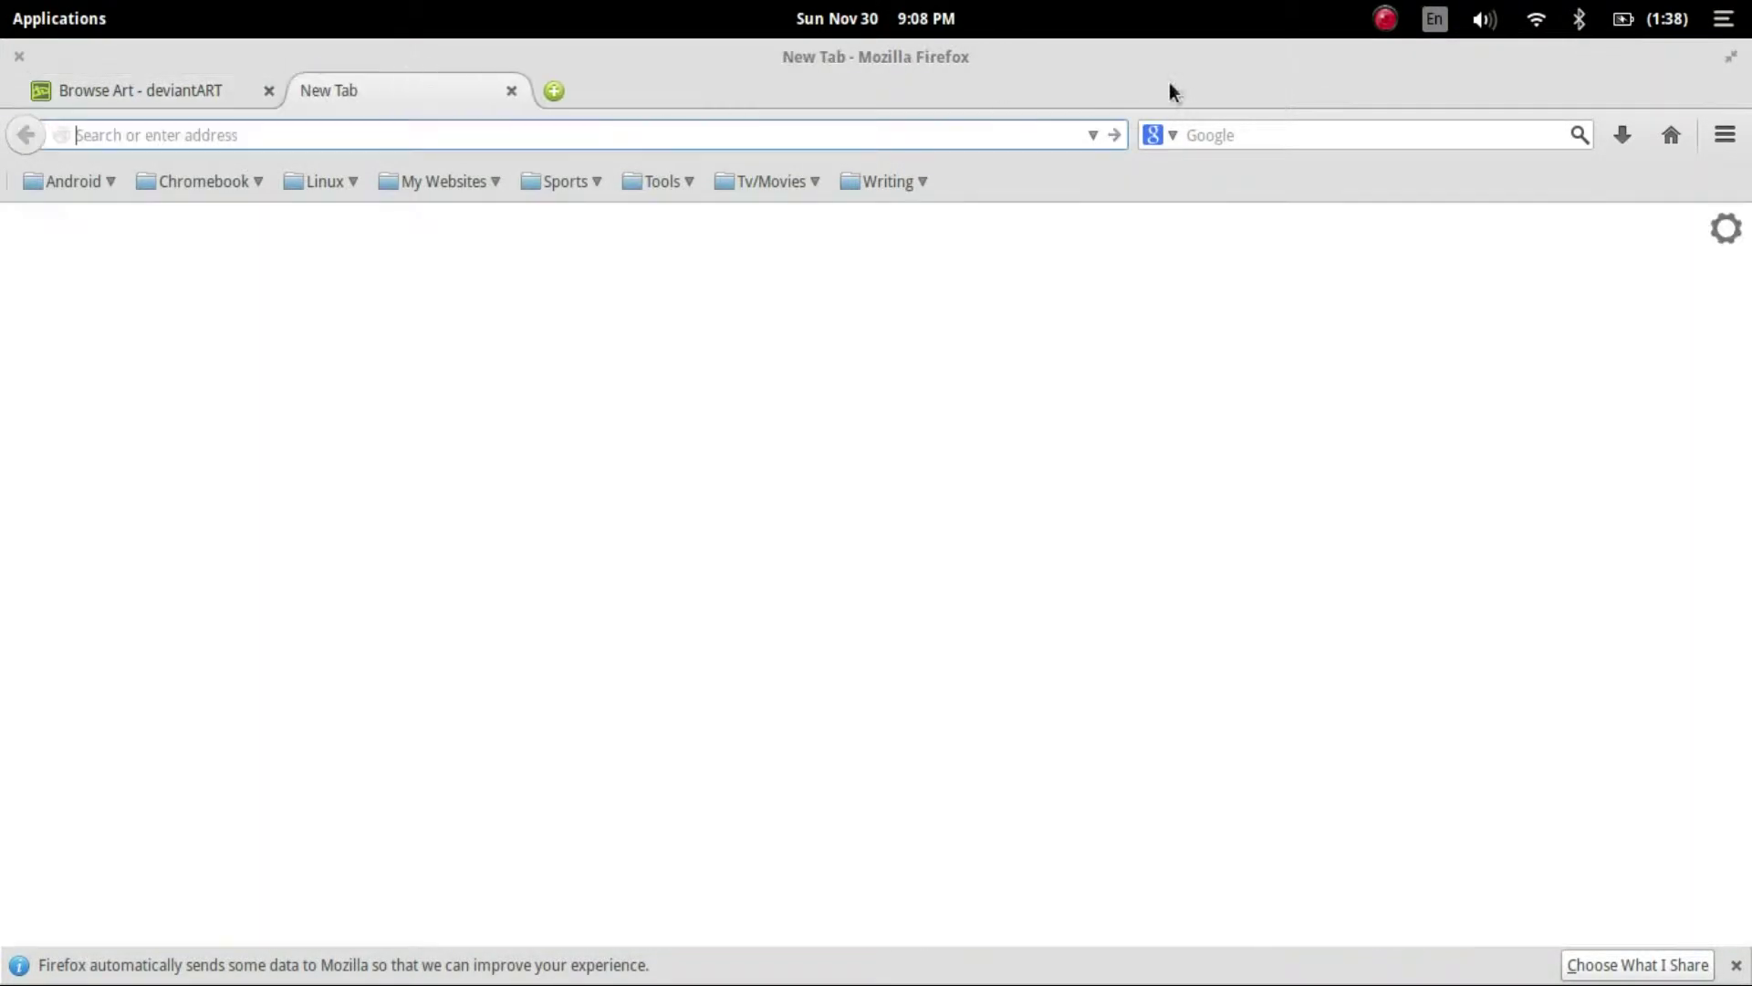
pyautogui.click(1183, 135)
pyautogui.write('ele')
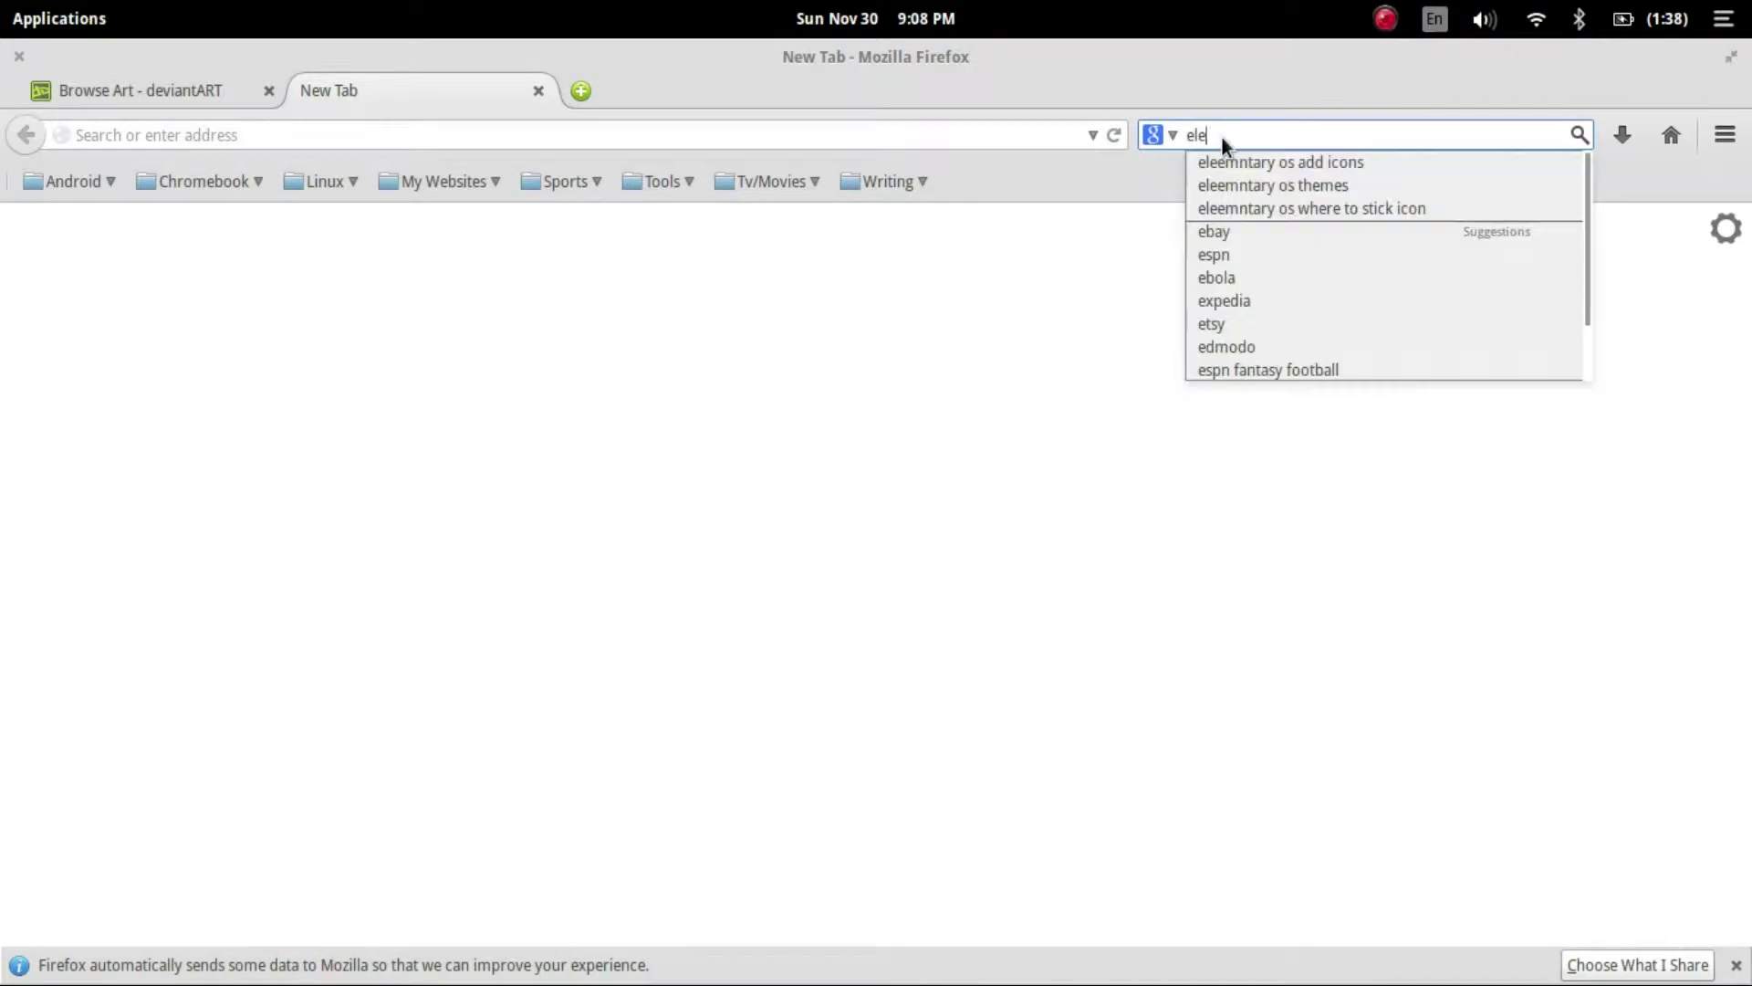
pyautogui.write('mentary ')
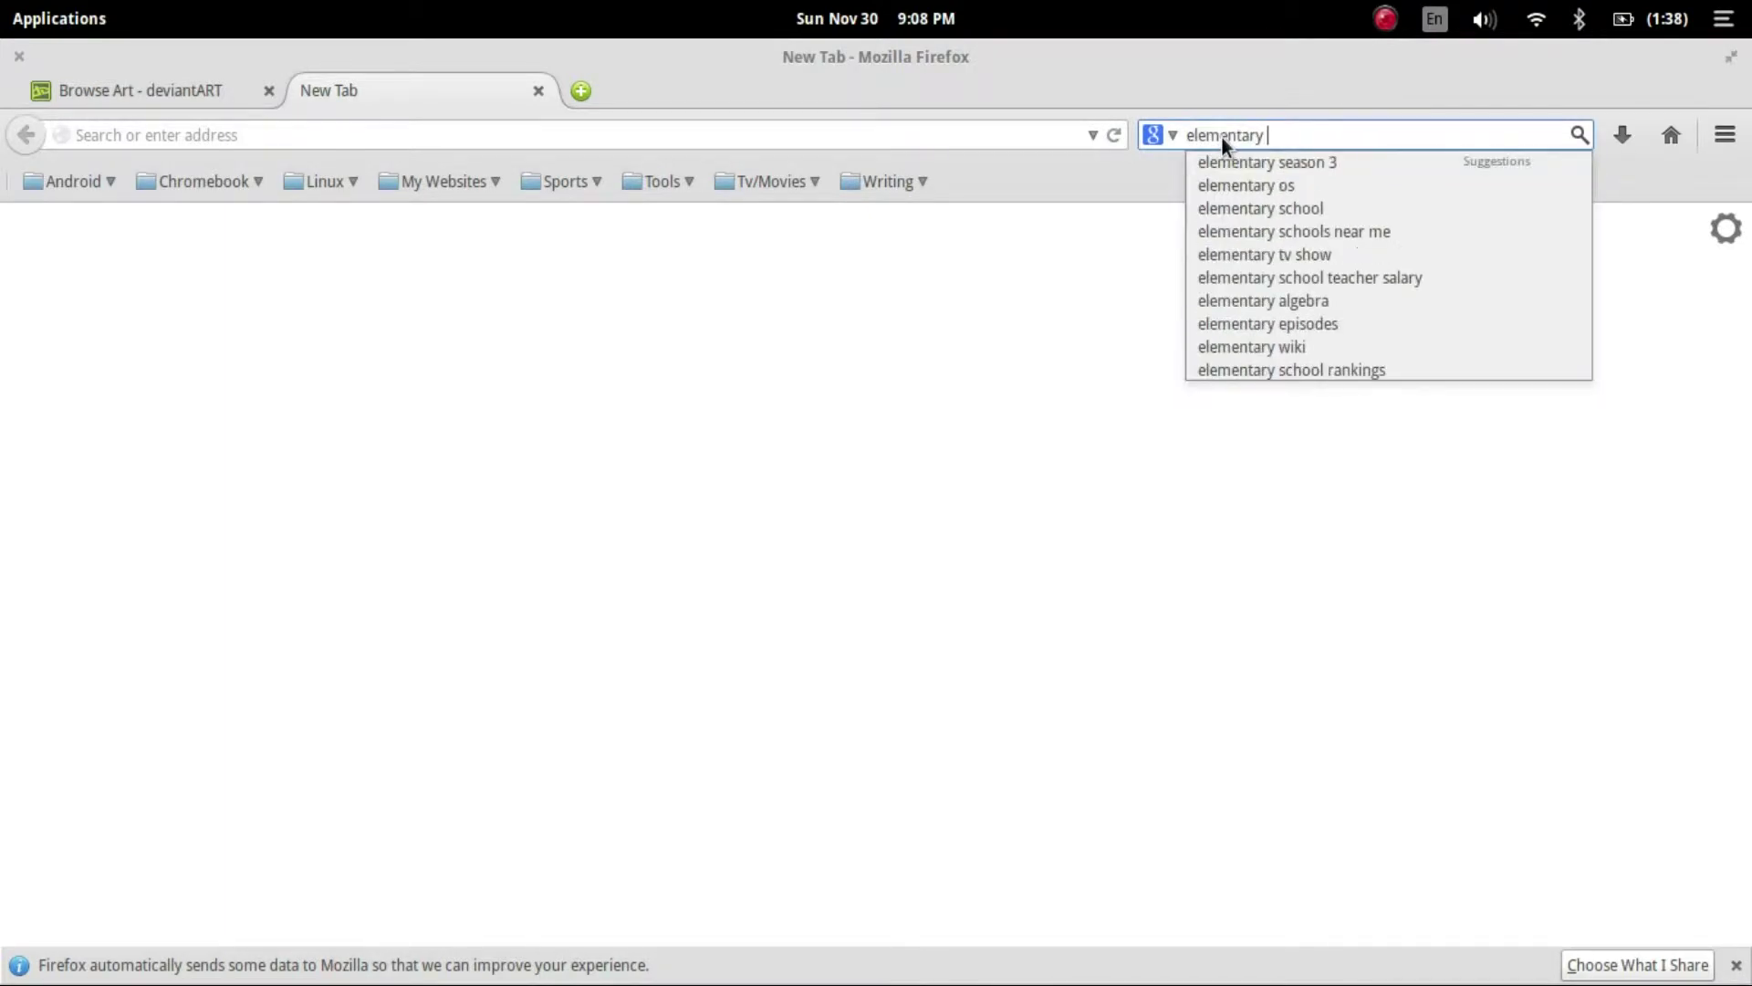
pyautogui.write('os deviantar')
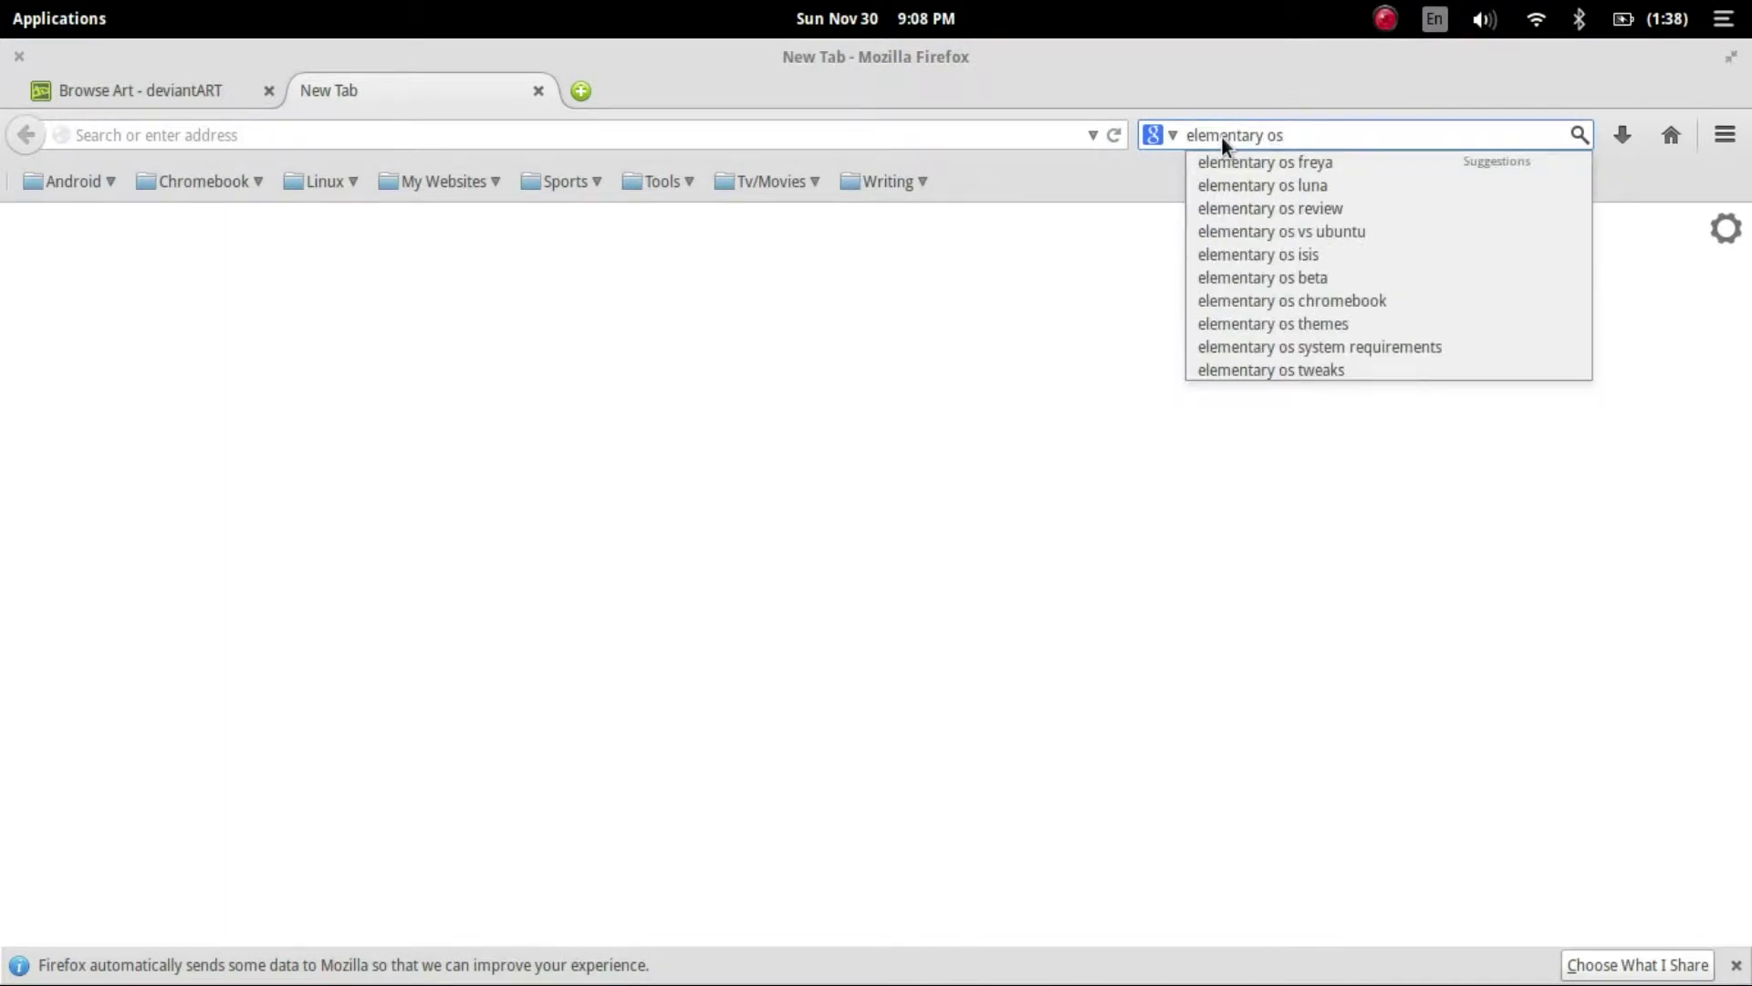
pyautogui.write('t')
pyautogui.press('Return')
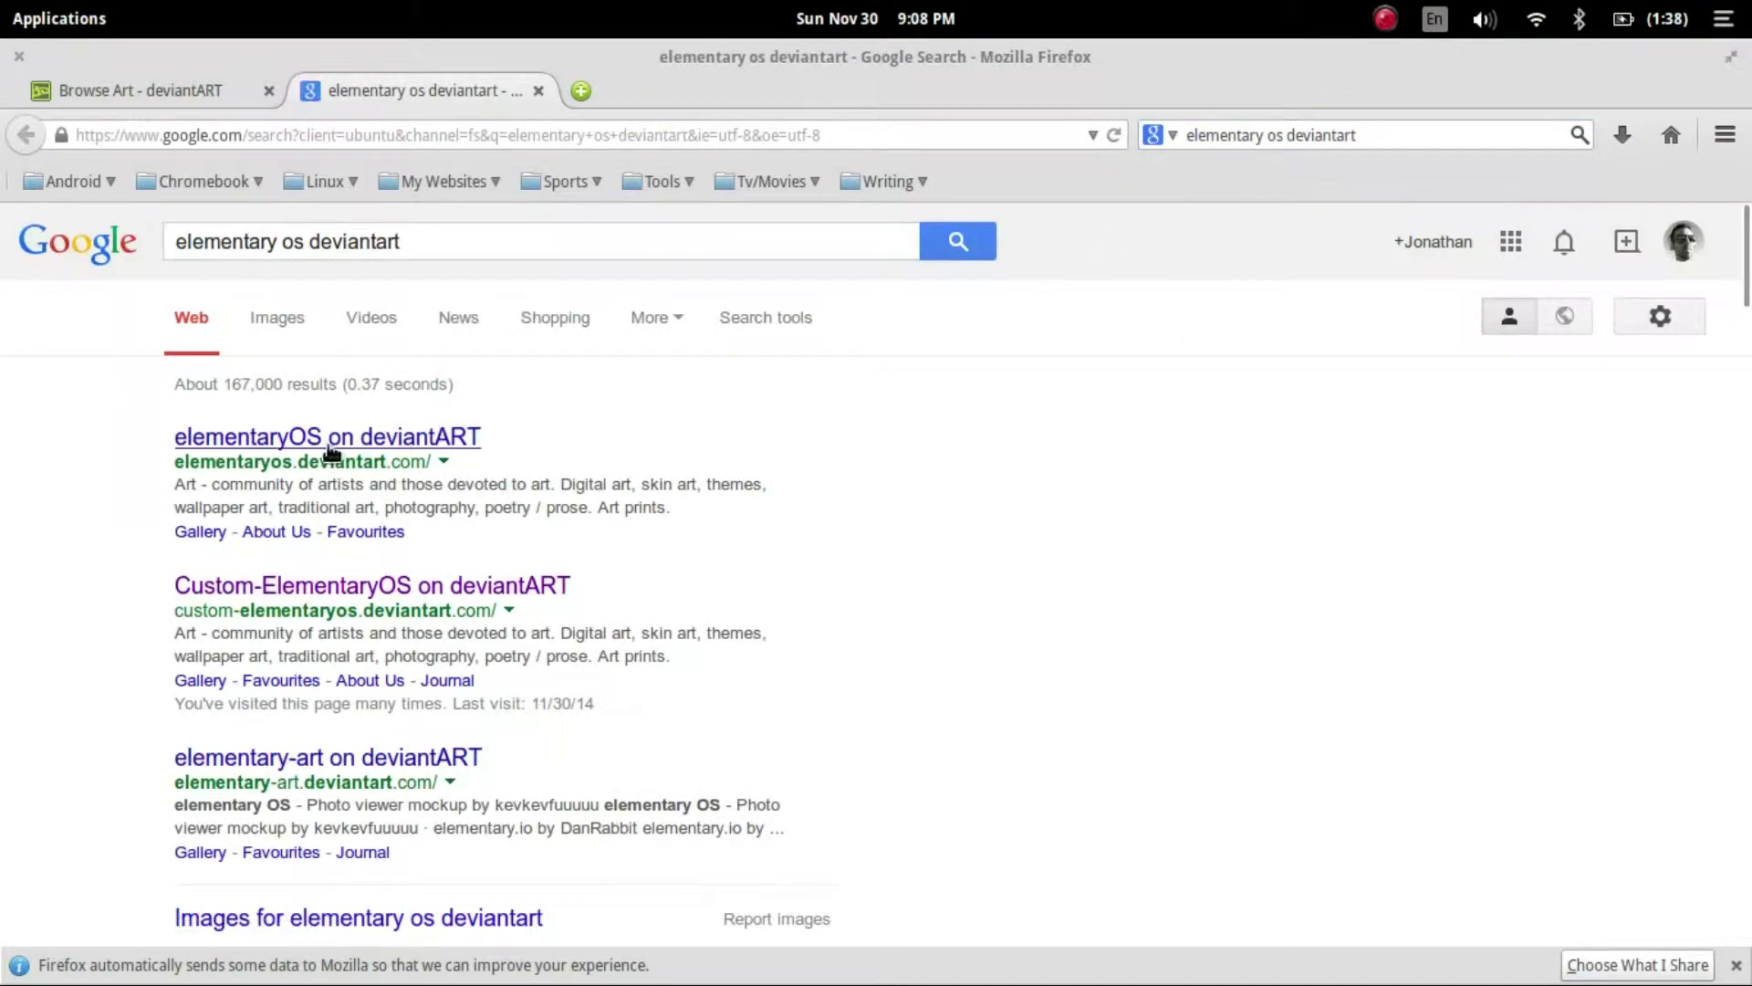
pyautogui.click(330, 445)
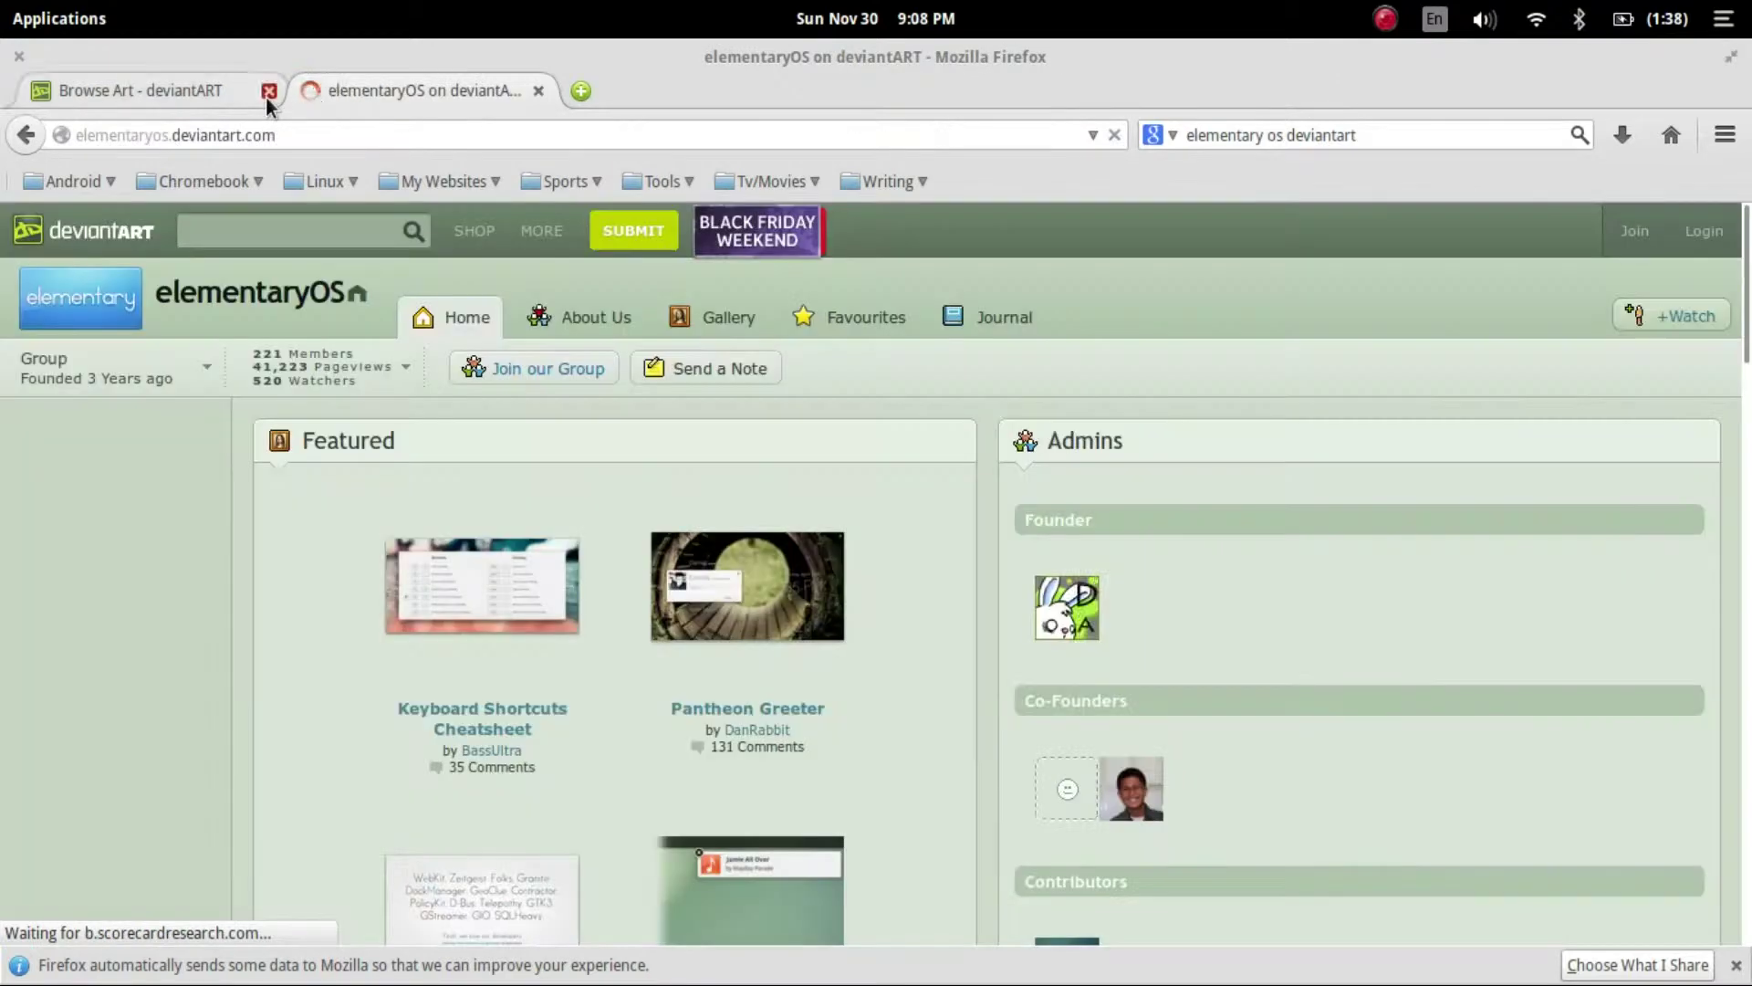
# - Close the old Browse Art tab and scroll the elementaryOS deviantART page
pyautogui.click(267, 92)
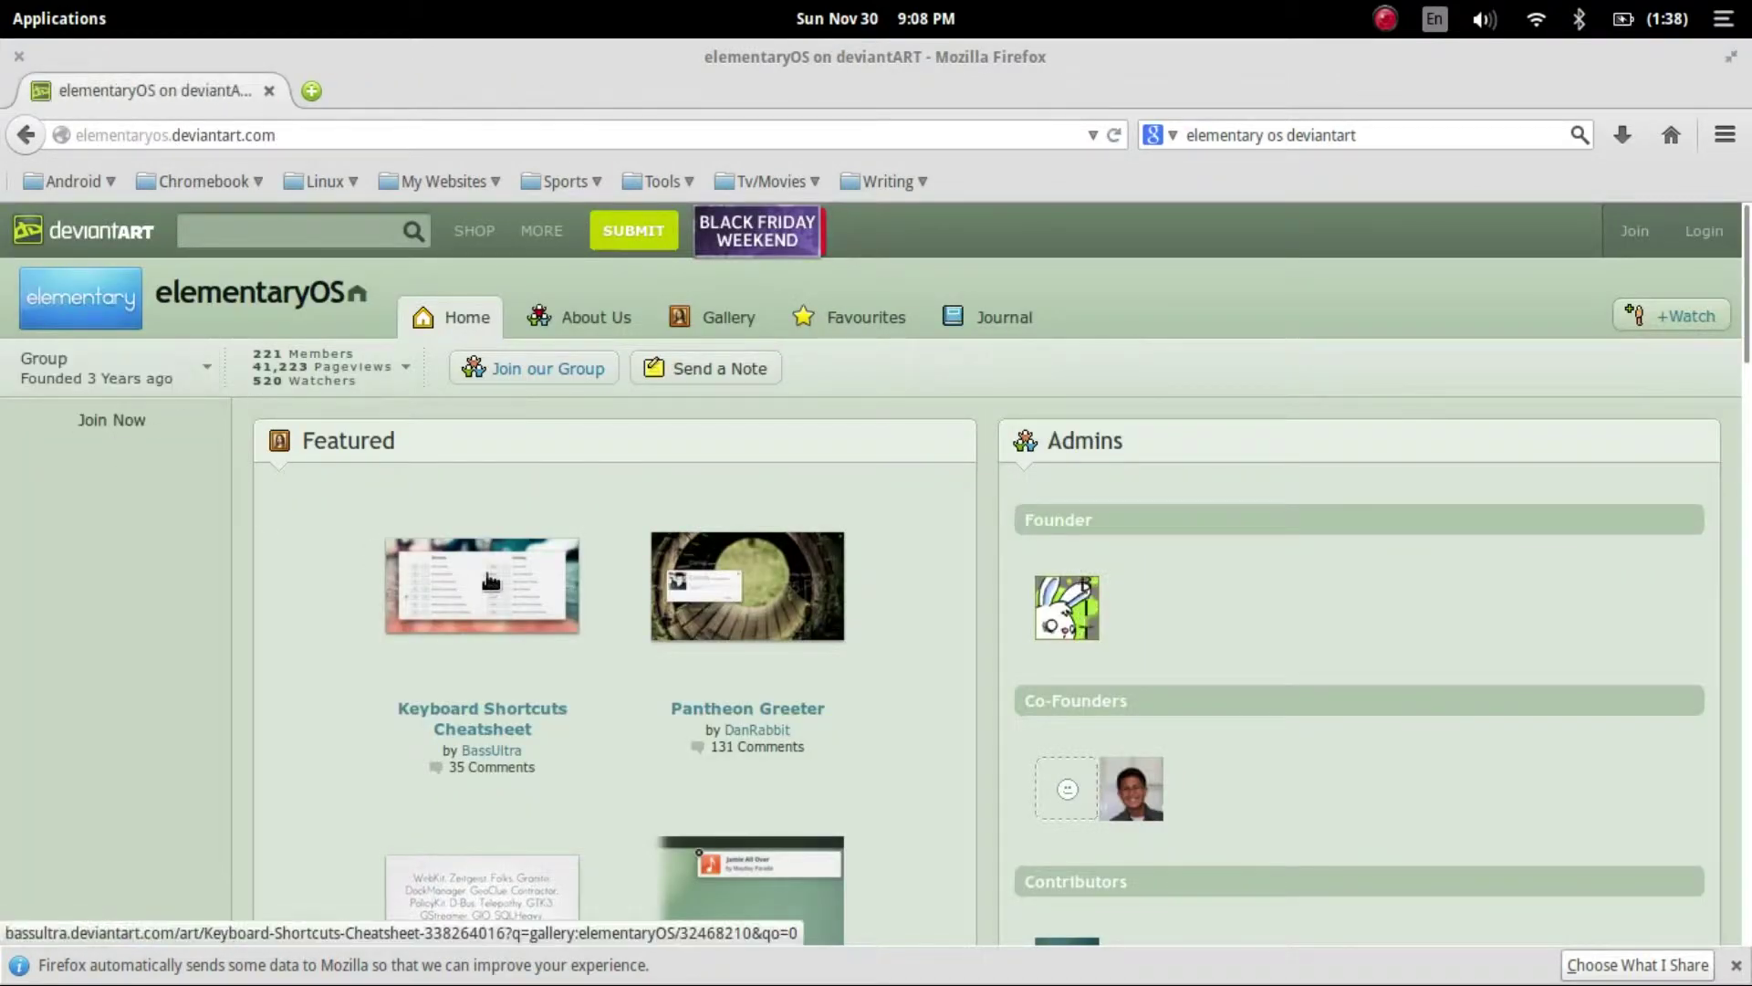
pyautogui.scroll(-3, 375, 535)
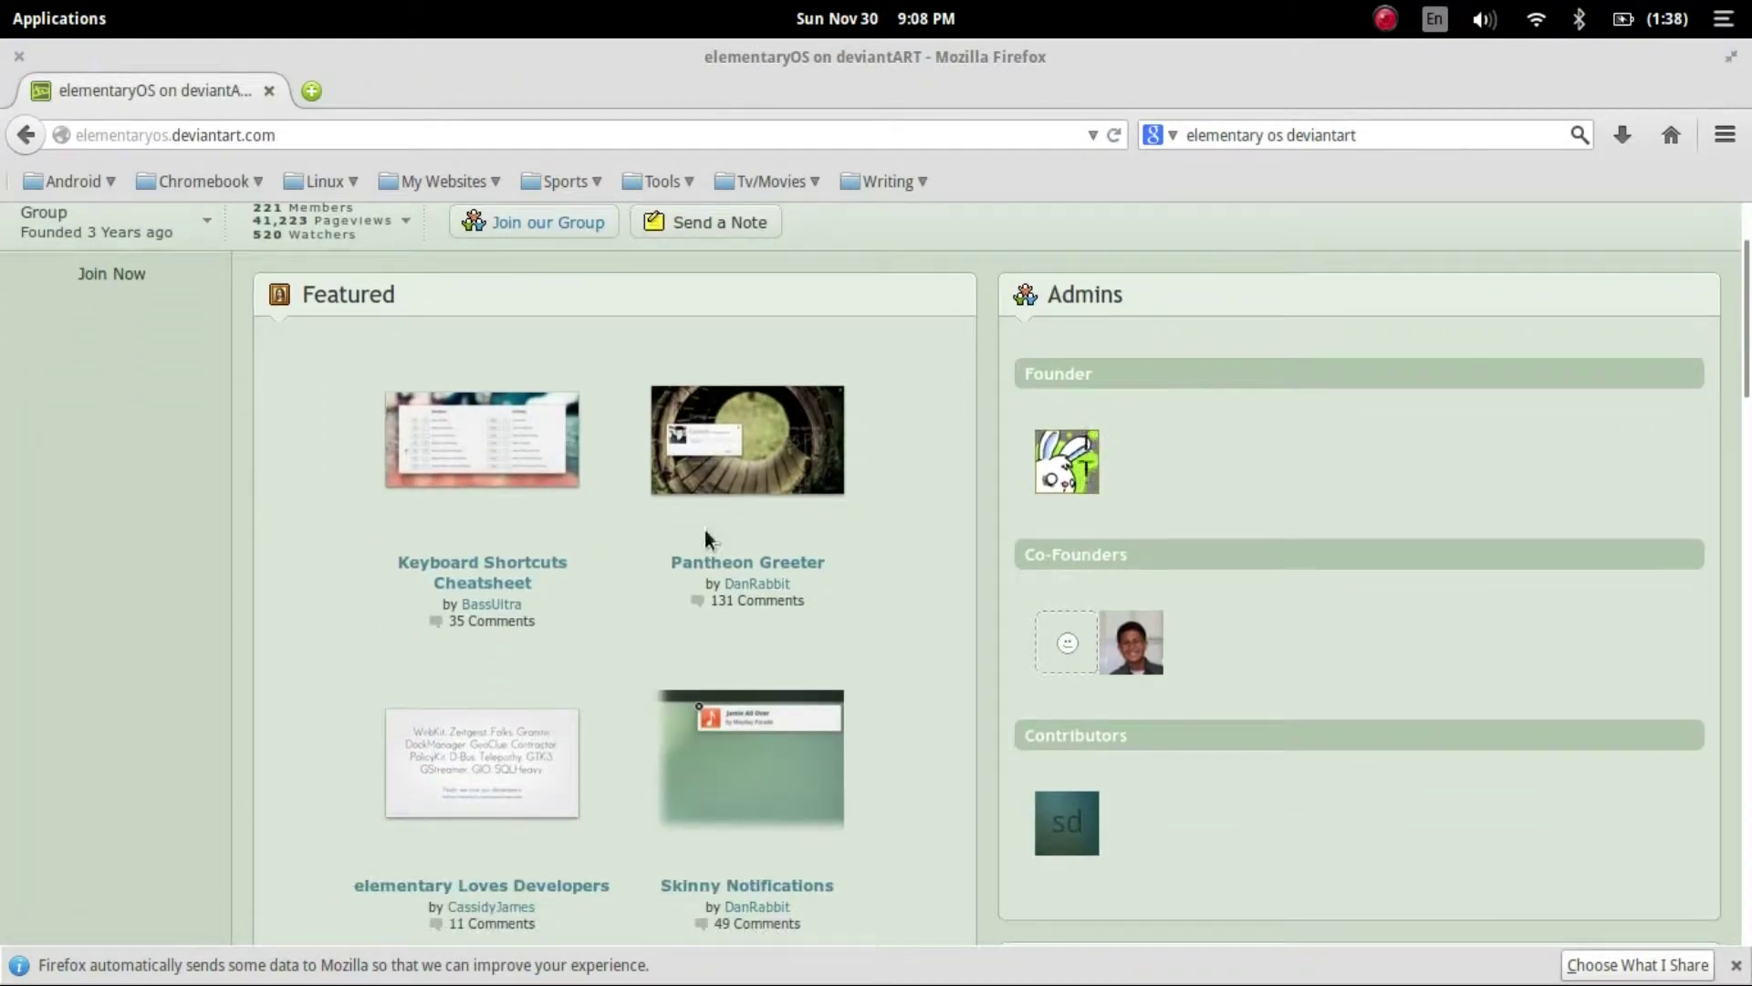
pyautogui.scroll(-9, 356, 544)
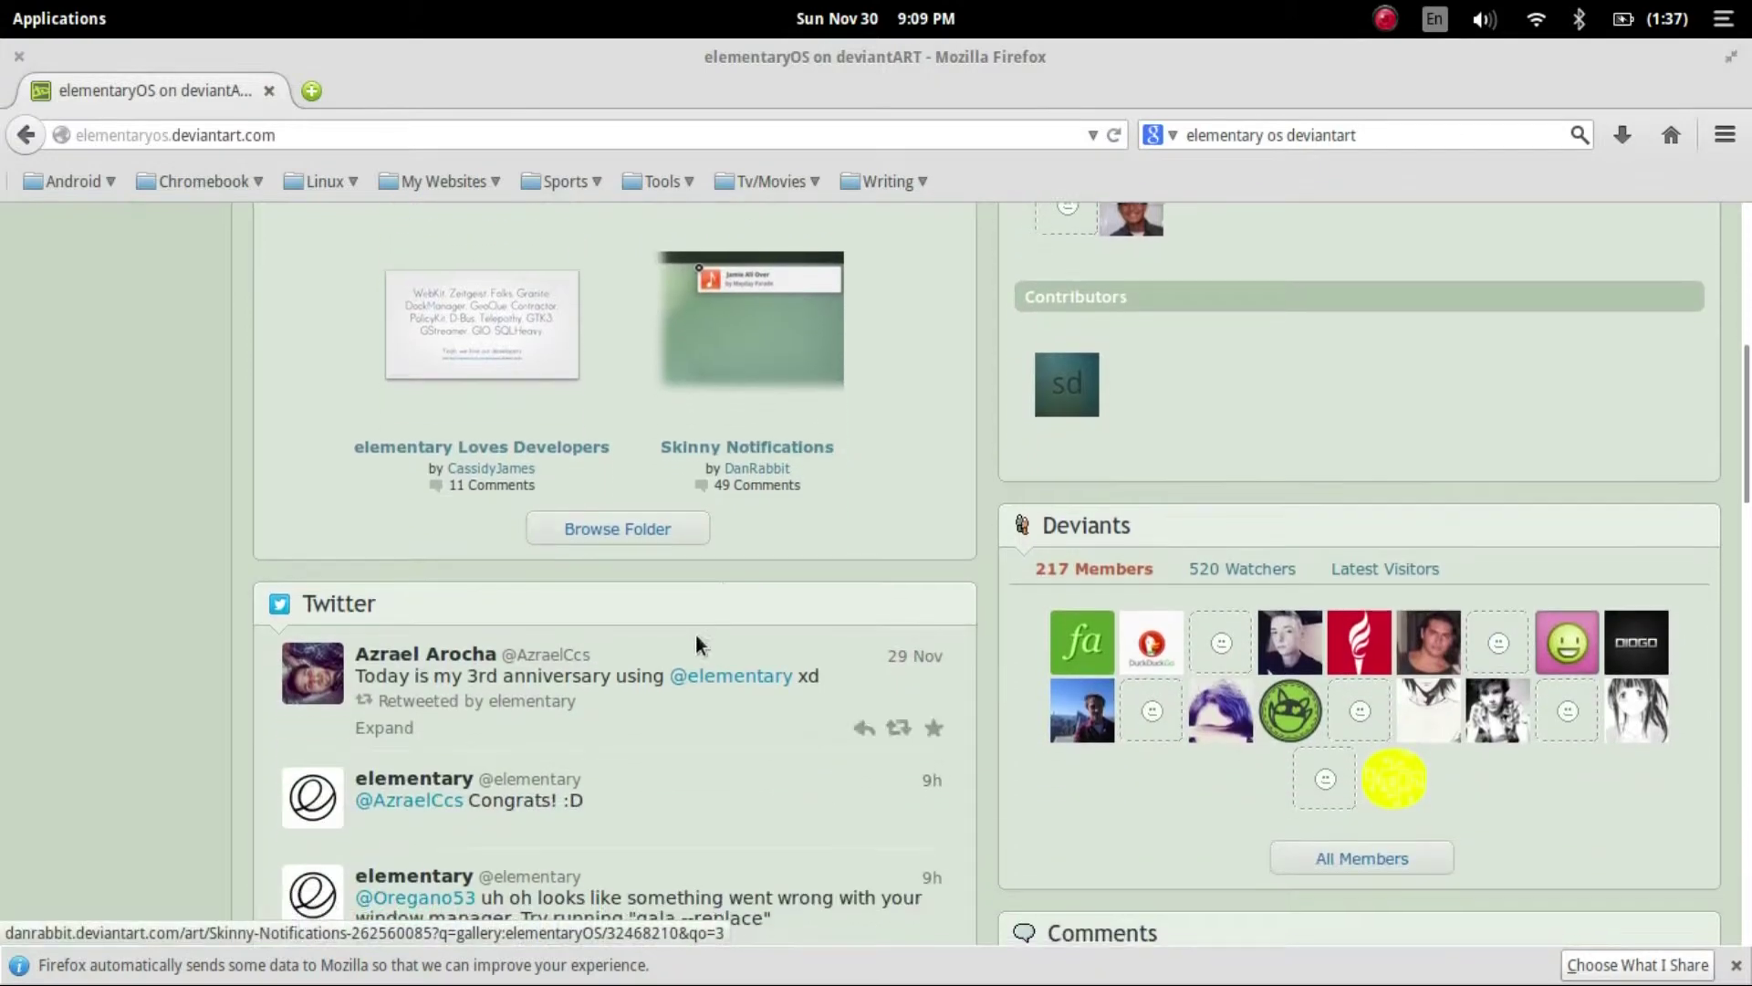
pyautogui.scroll(12, 695, 641)
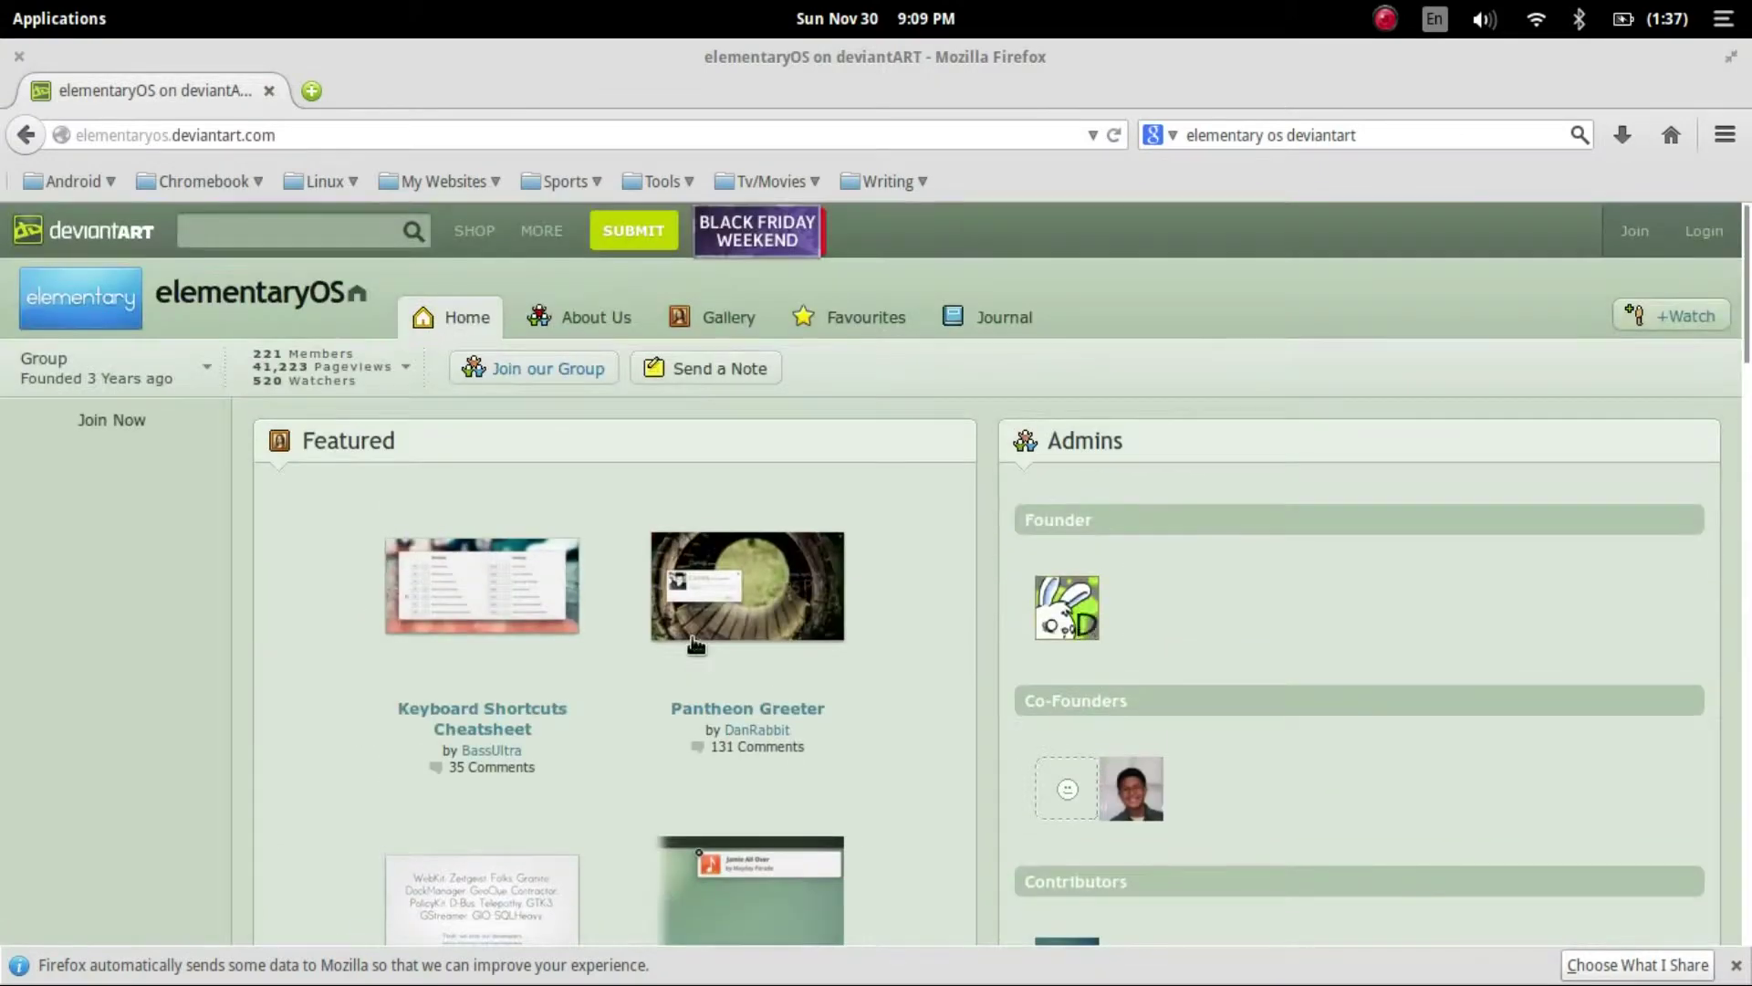
# - Browse the elementaryOS gallery's Icons section, then go back and open the Custom-ElementaryOS group
pyautogui.click(701, 321)
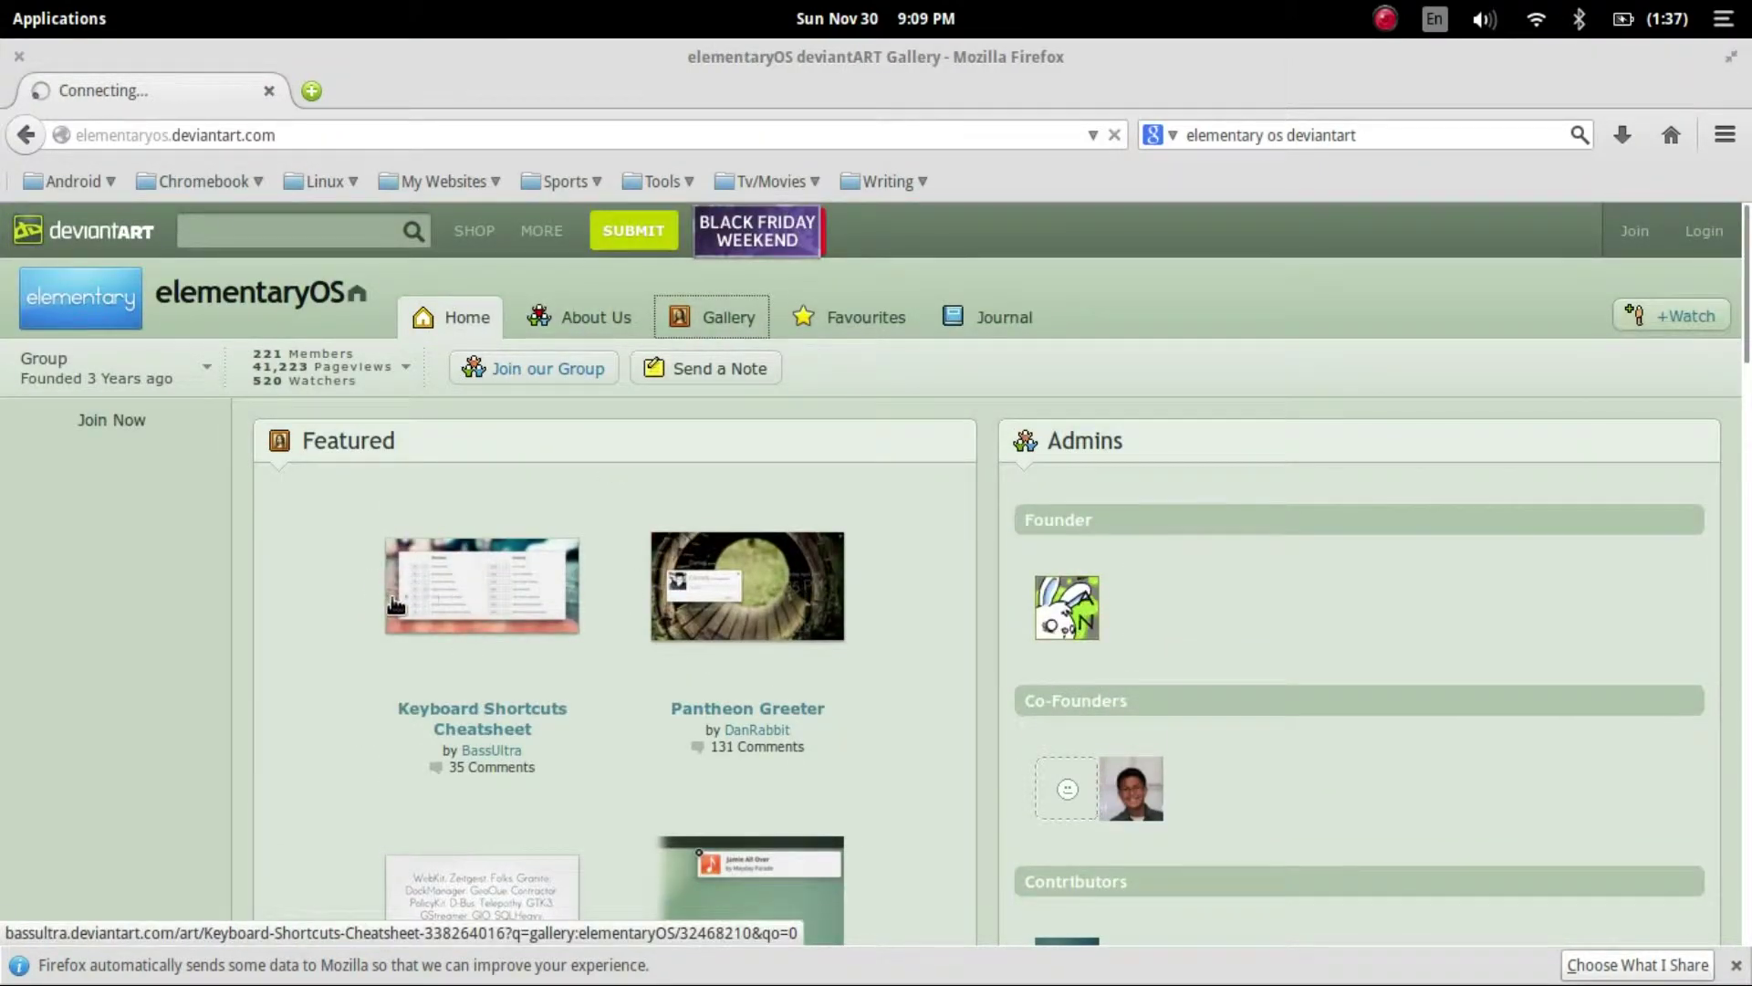
pyautogui.scroll(-20, 955, 637)
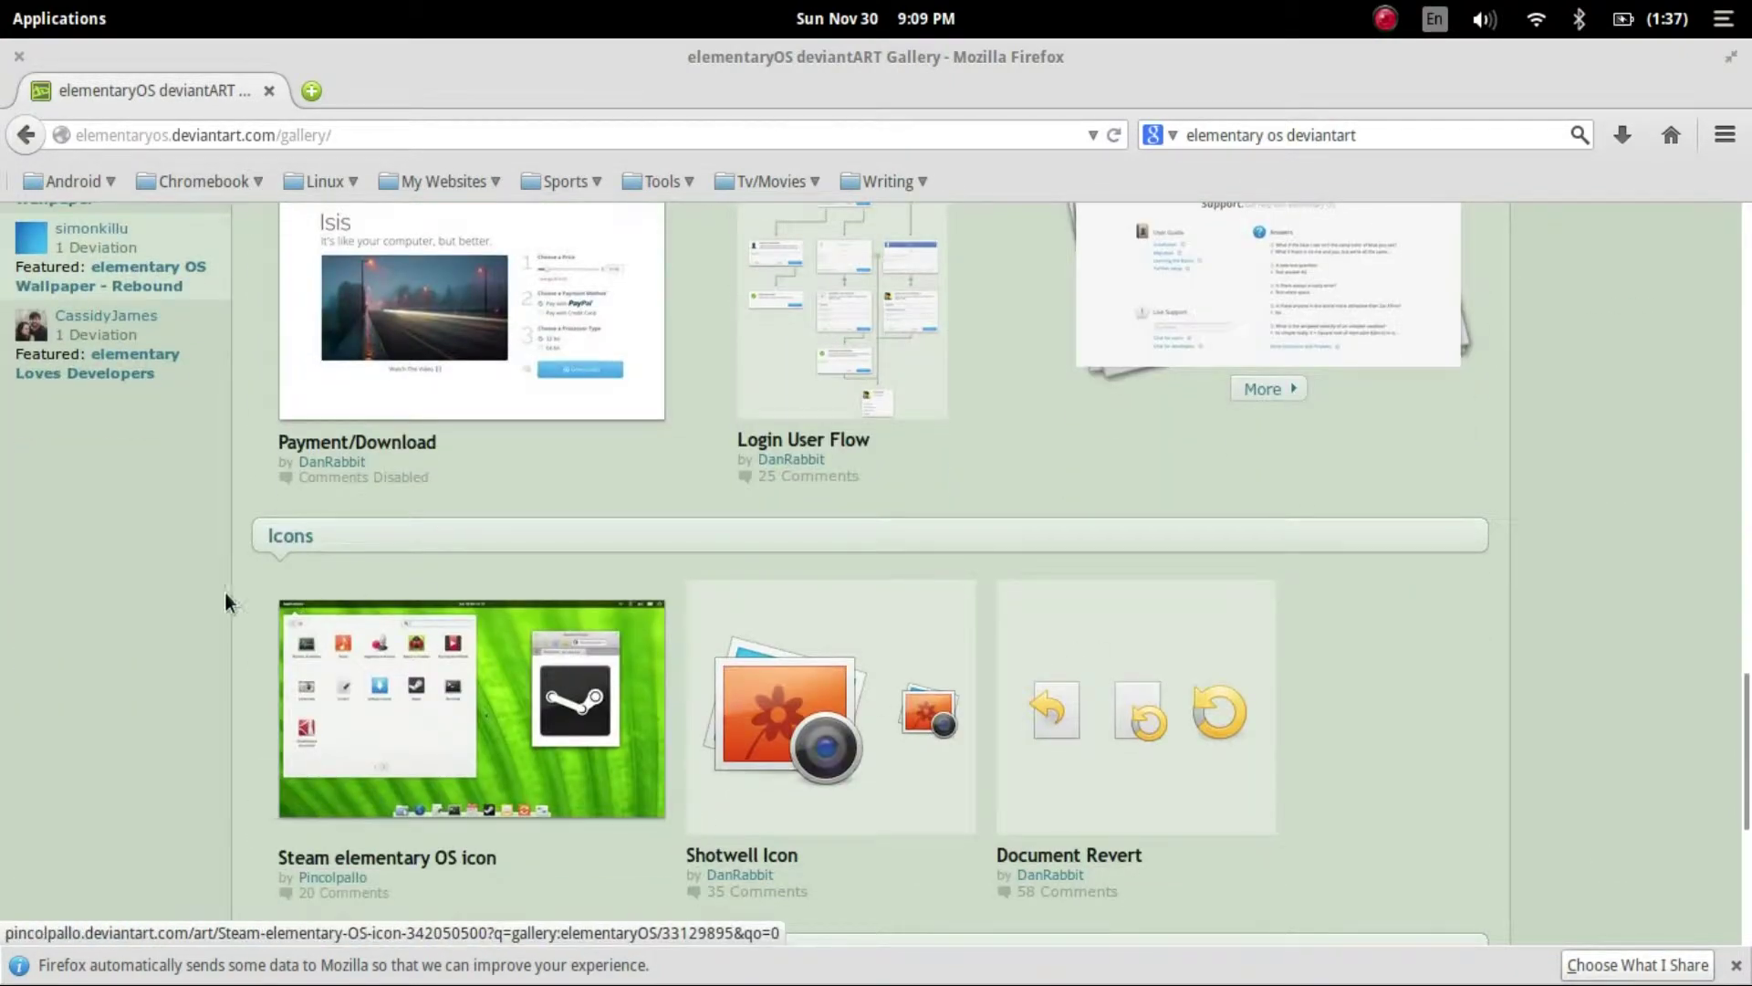
pyautogui.scroll(-4, 555, 622)
pyautogui.click(285, 321)
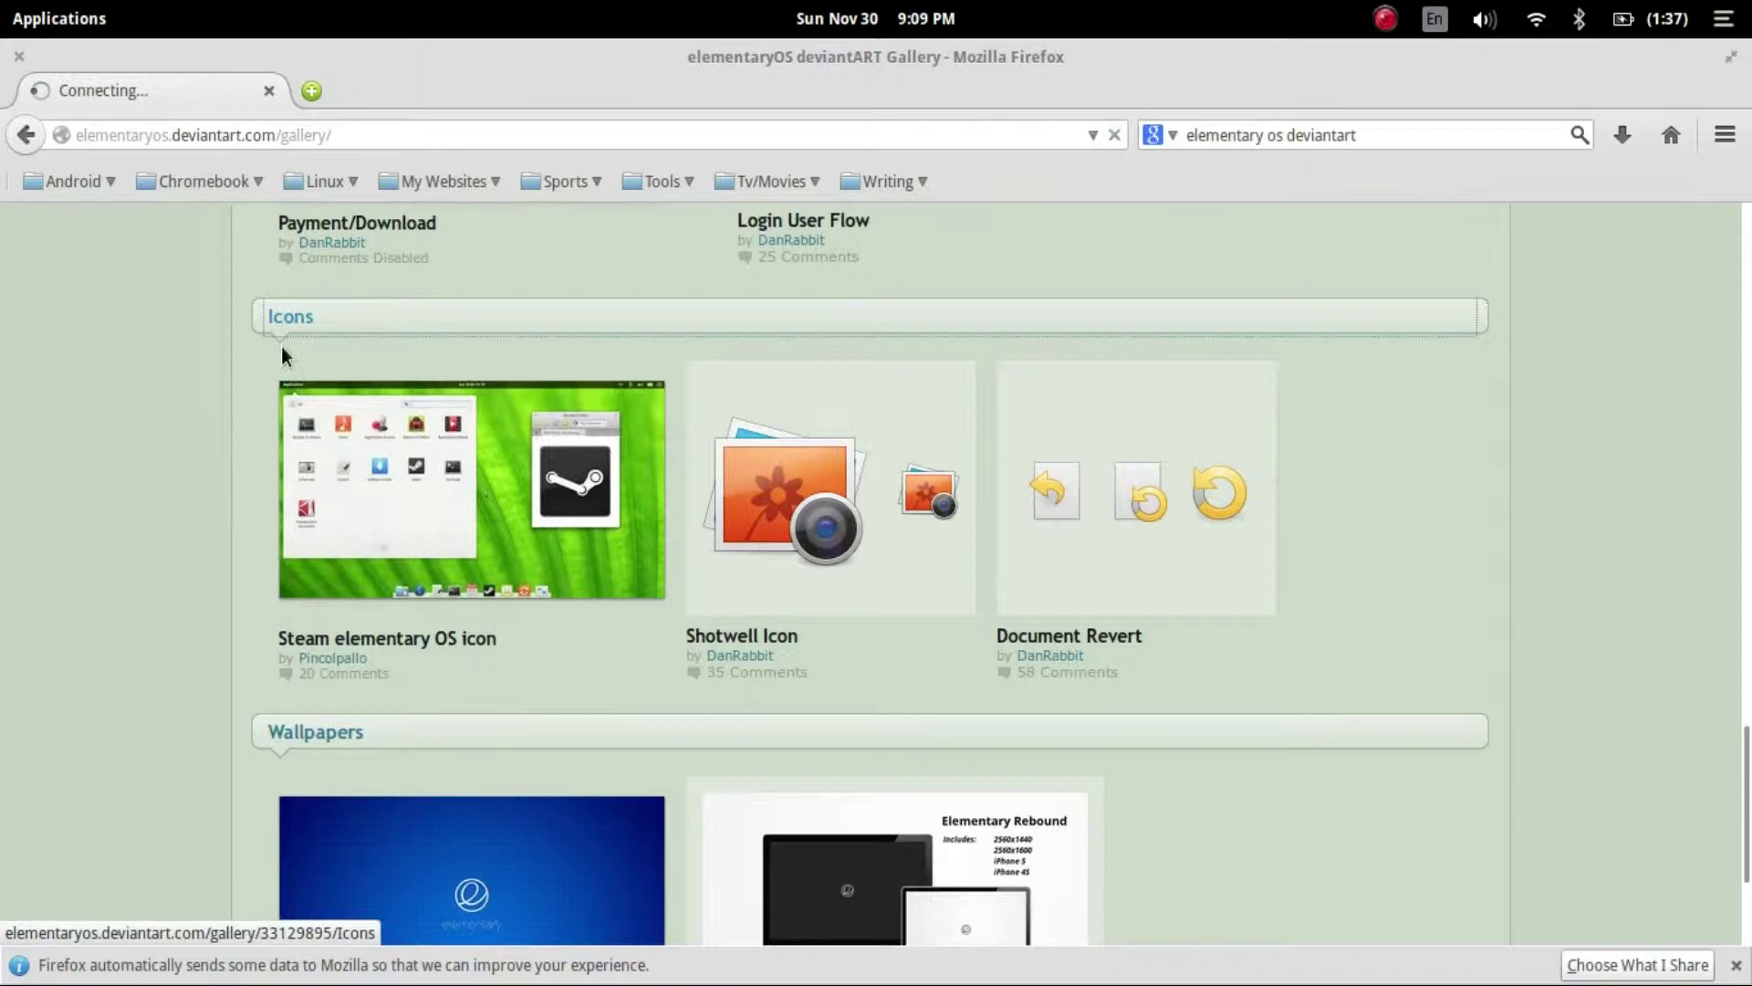
pyautogui.scroll(-3, 762, 609)
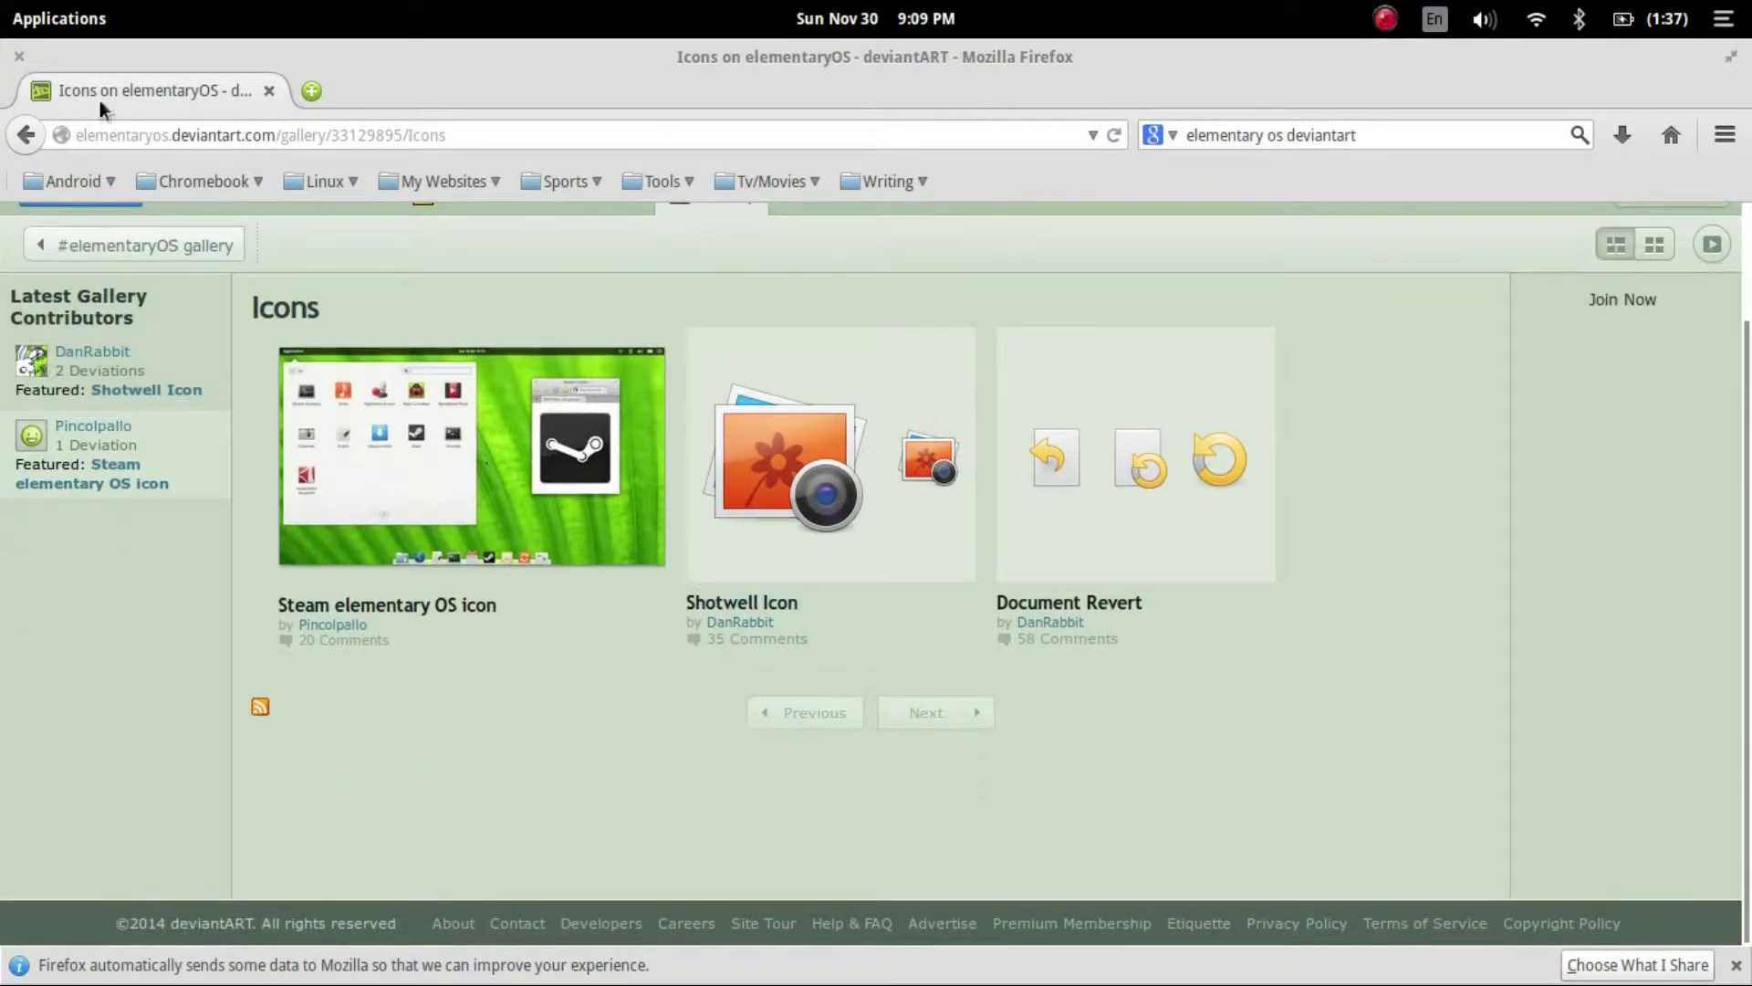
pyautogui.click(17, 139)
pyautogui.click(15, 138)
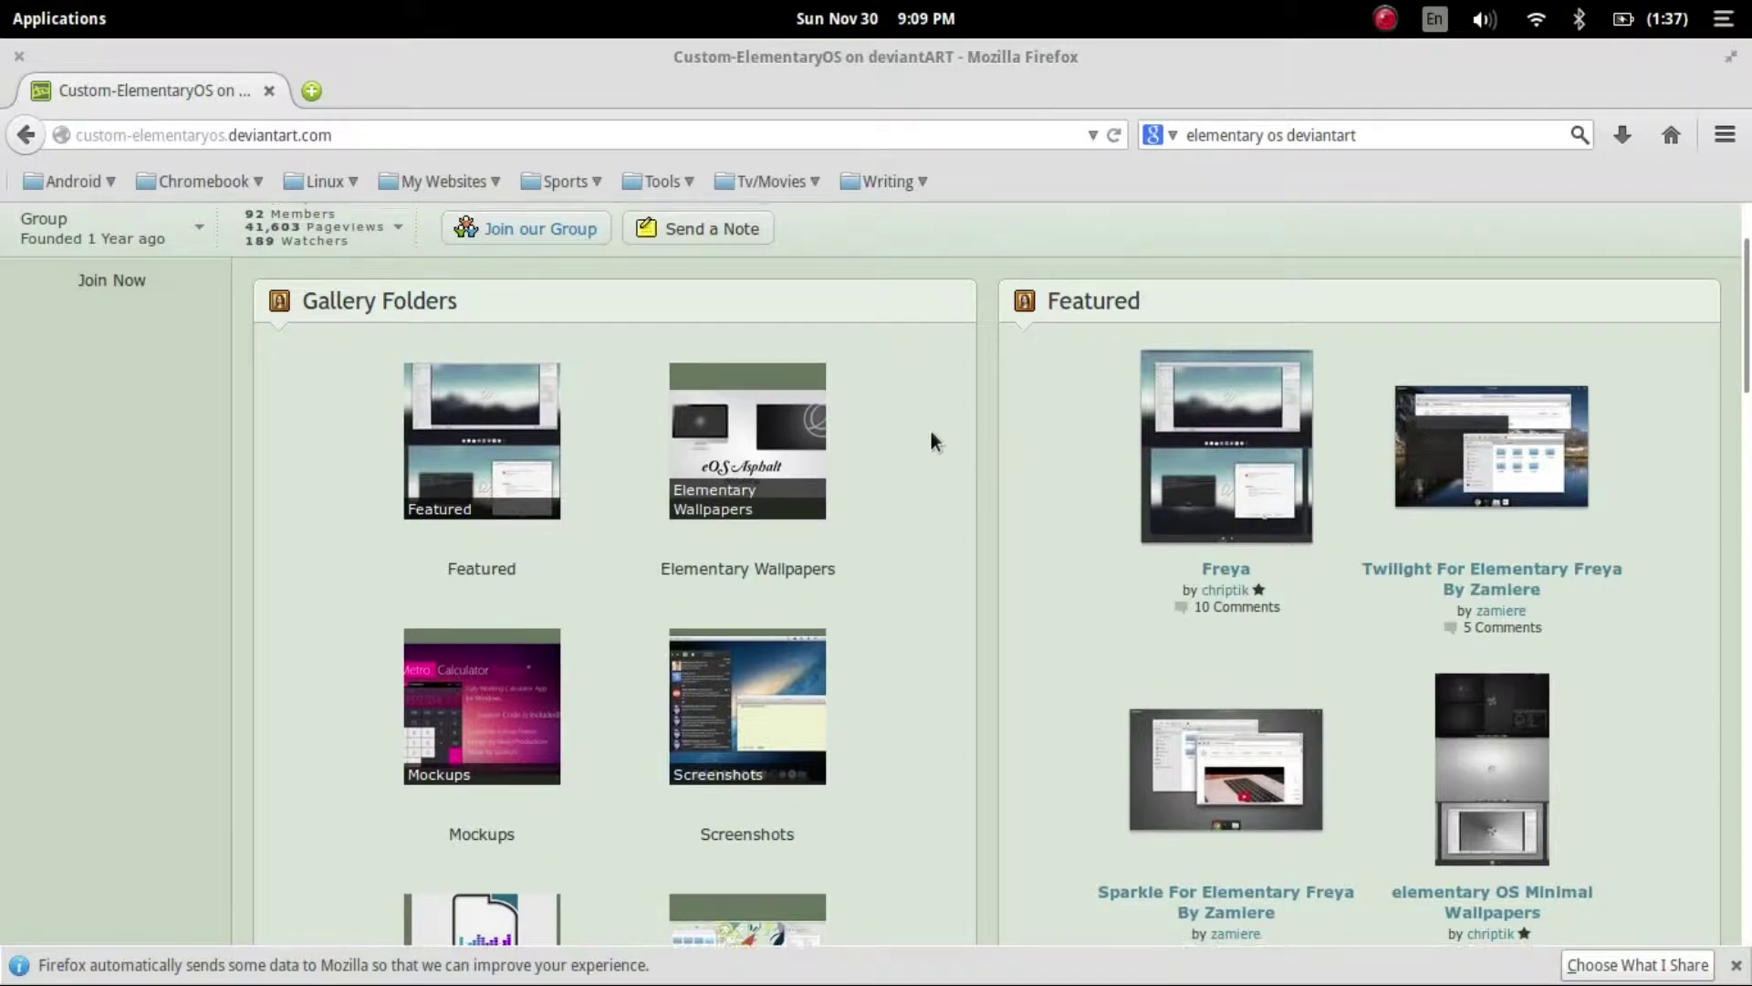
# - Open the Custom-ElementaryOS Icons gallery folder and scroll through its icon packs
pyautogui.scroll(3, 931, 431)
pyautogui.scroll(-10, 957, 436)
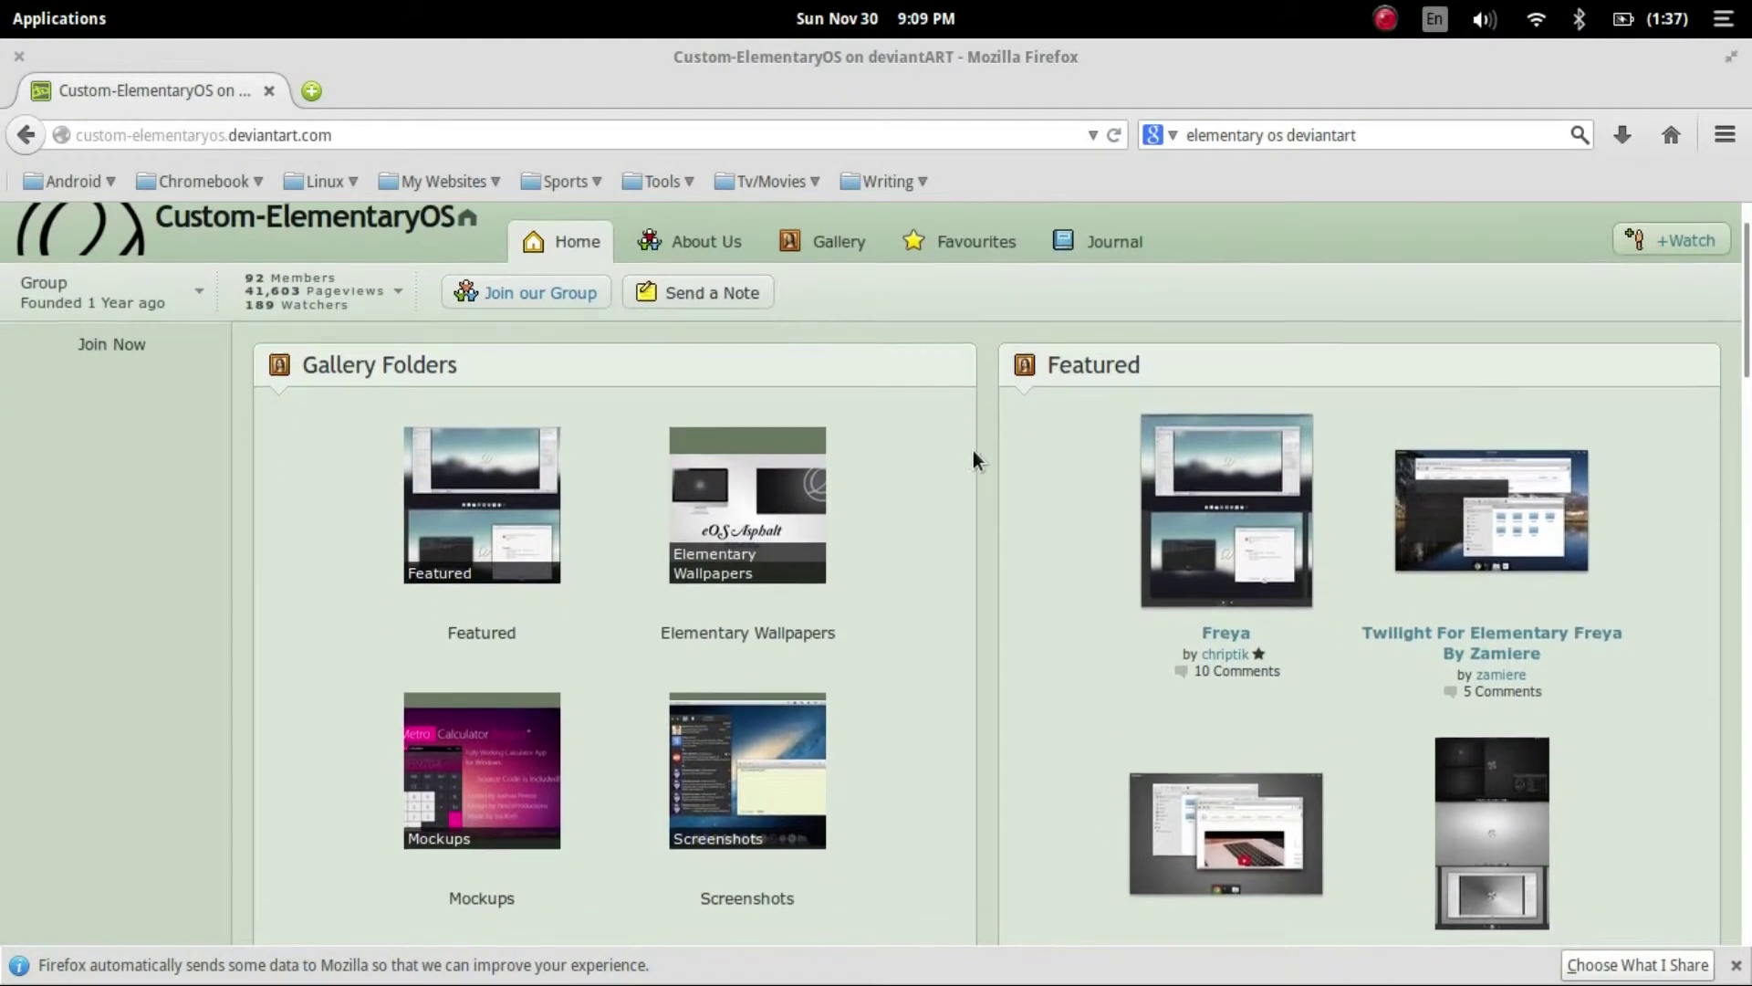
pyautogui.scroll(10, 988, 522)
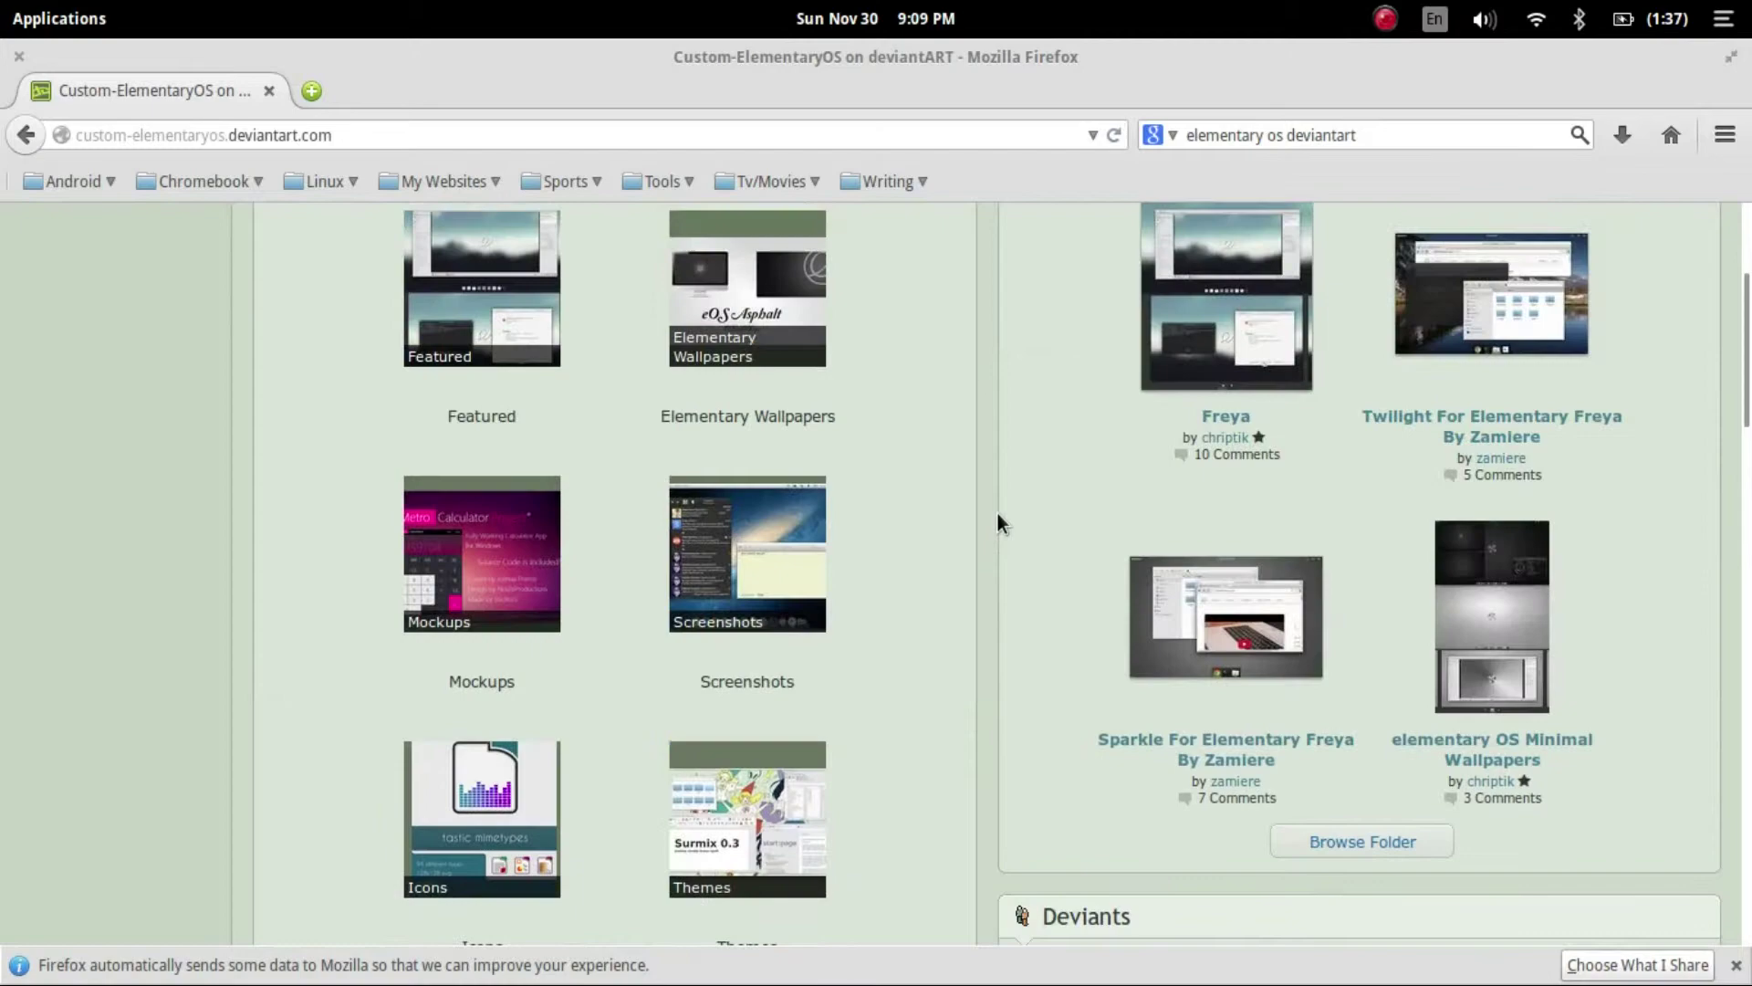
pyautogui.scroll(-5, 548, 465)
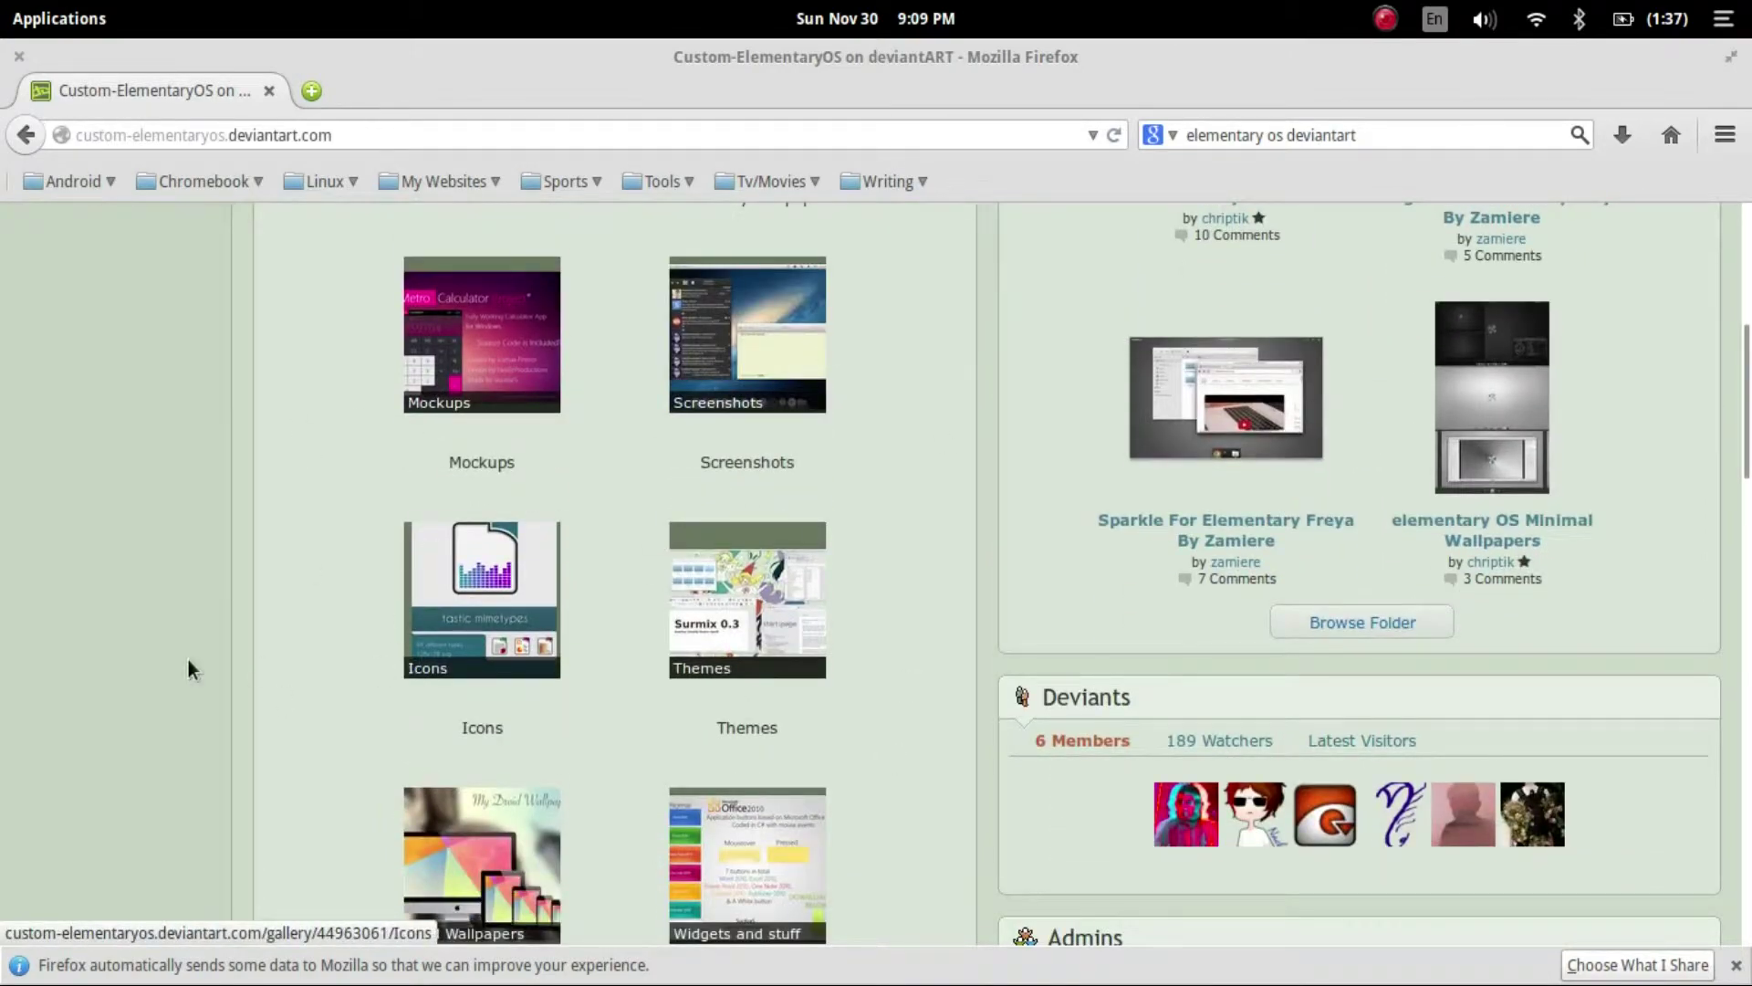
pyautogui.scroll(-1, 188, 665)
pyautogui.click(530, 527)
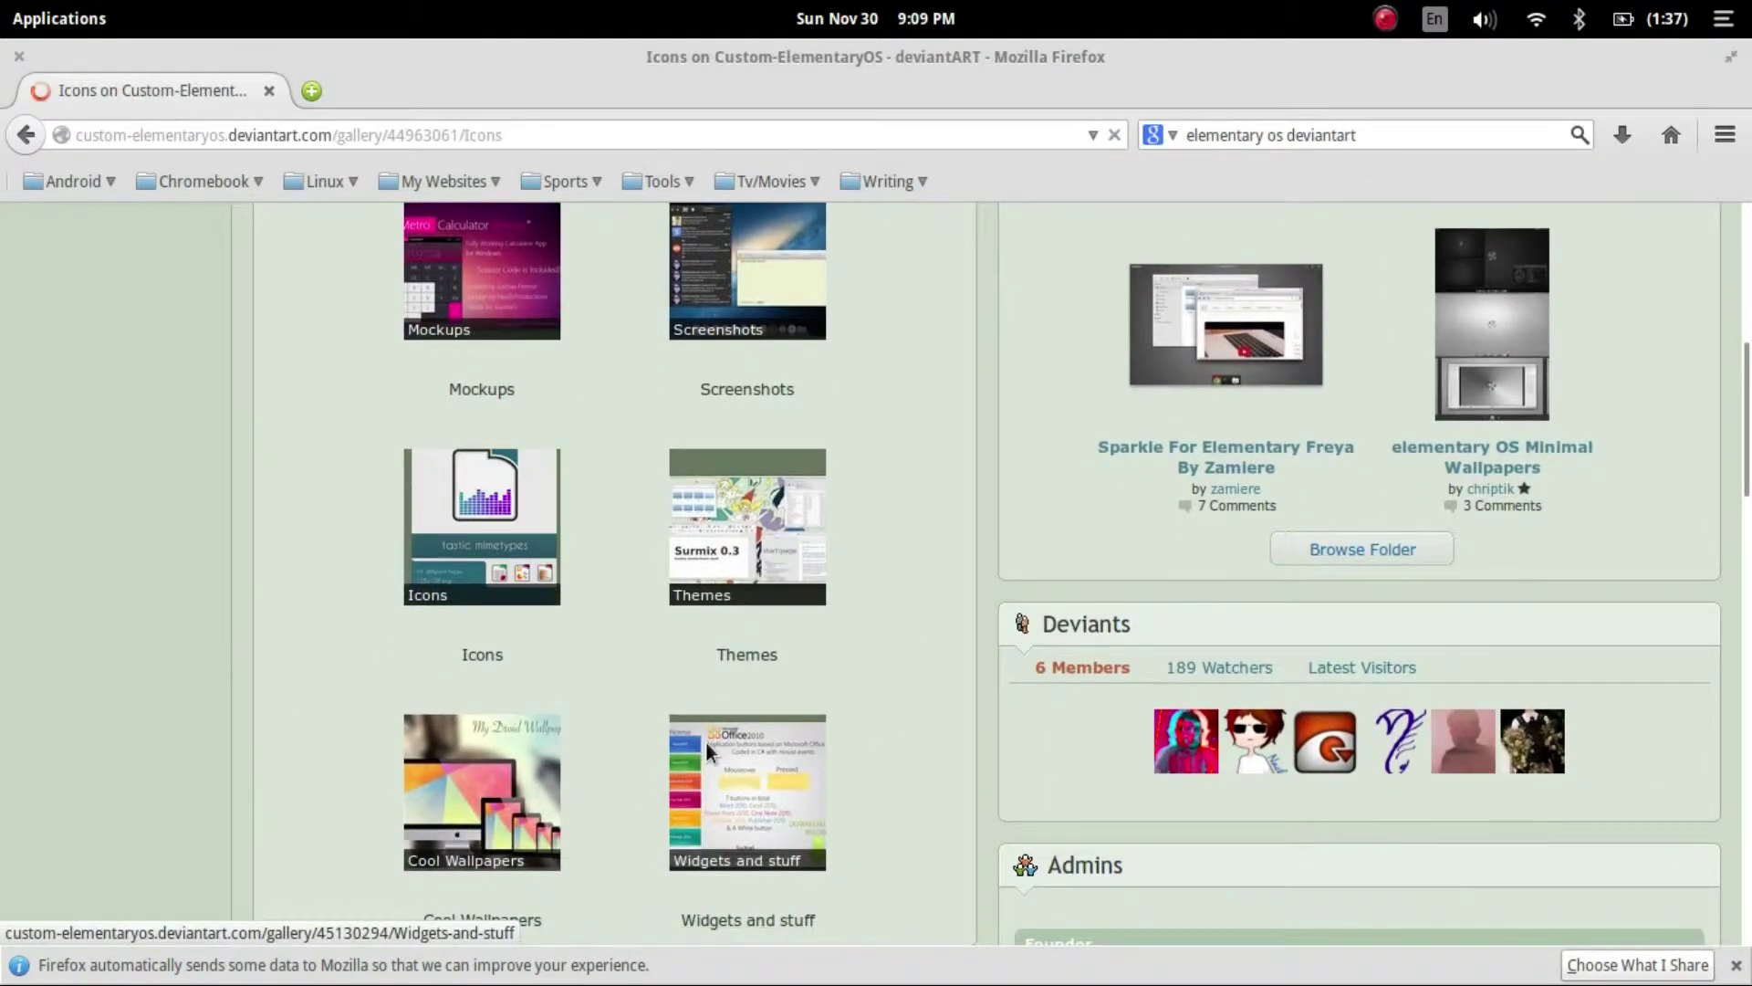
pyautogui.scroll(-8, 794, 666)
pyautogui.scroll(-6, 819, 628)
pyautogui.scroll(14, 1092, 638)
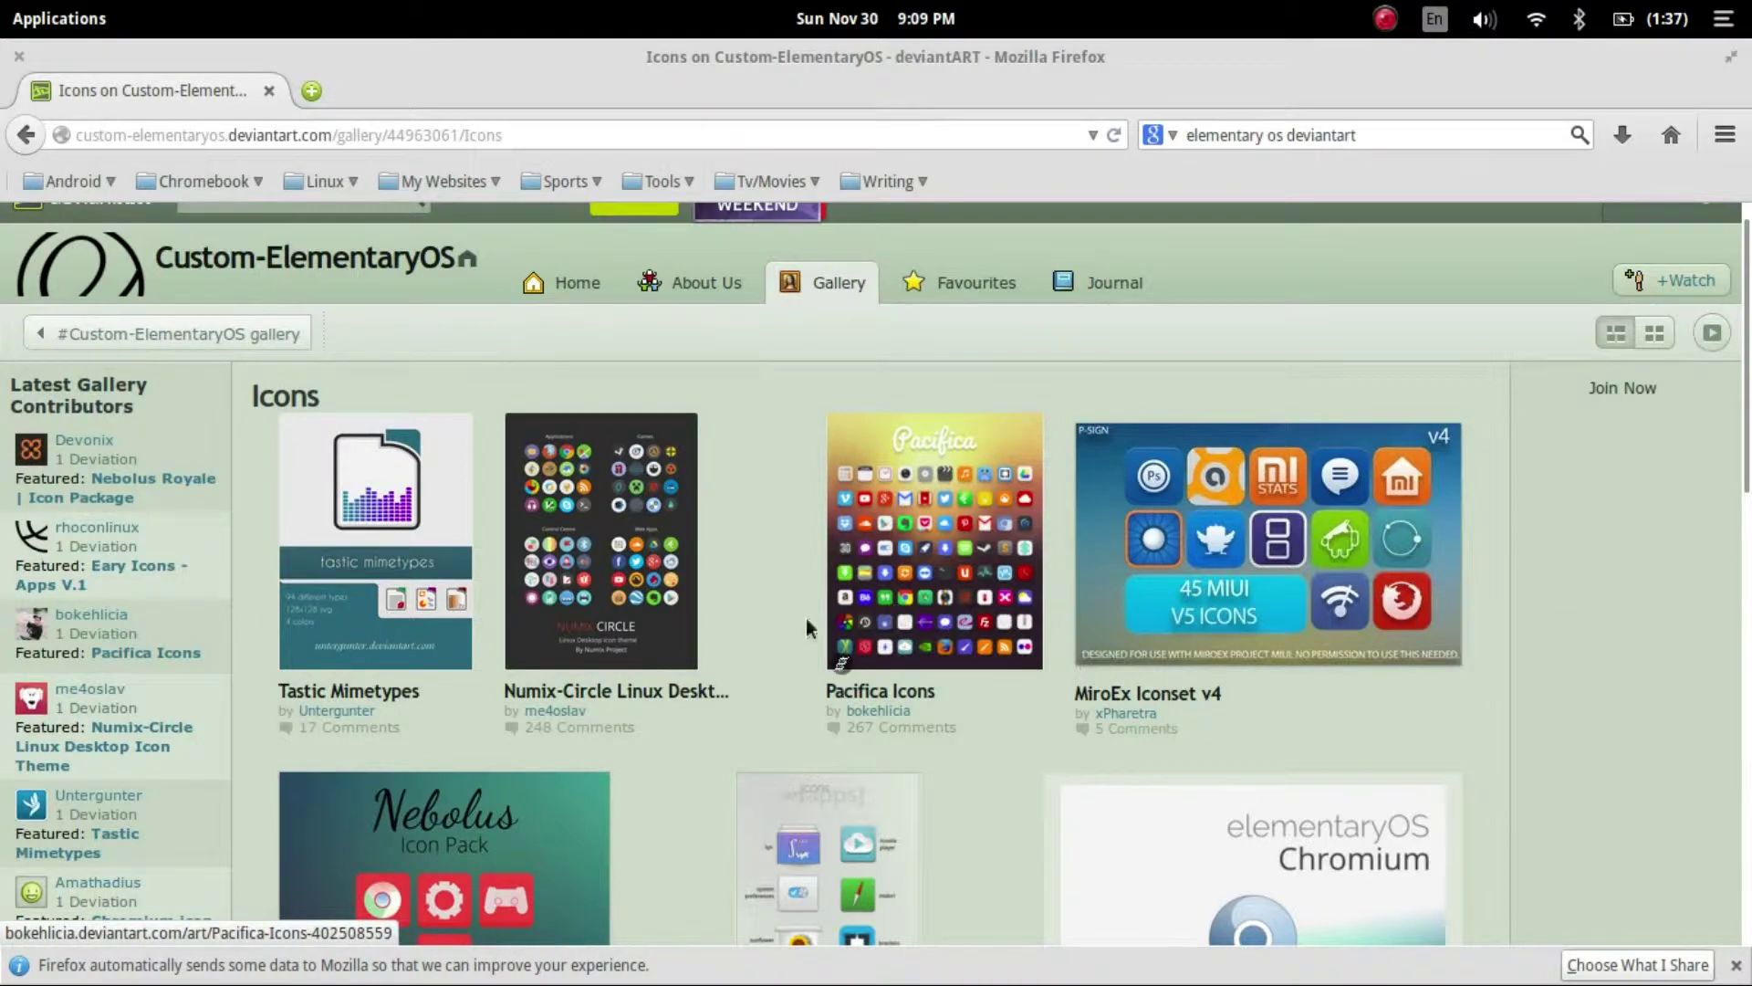
pyautogui.scroll(-4, 547, 593)
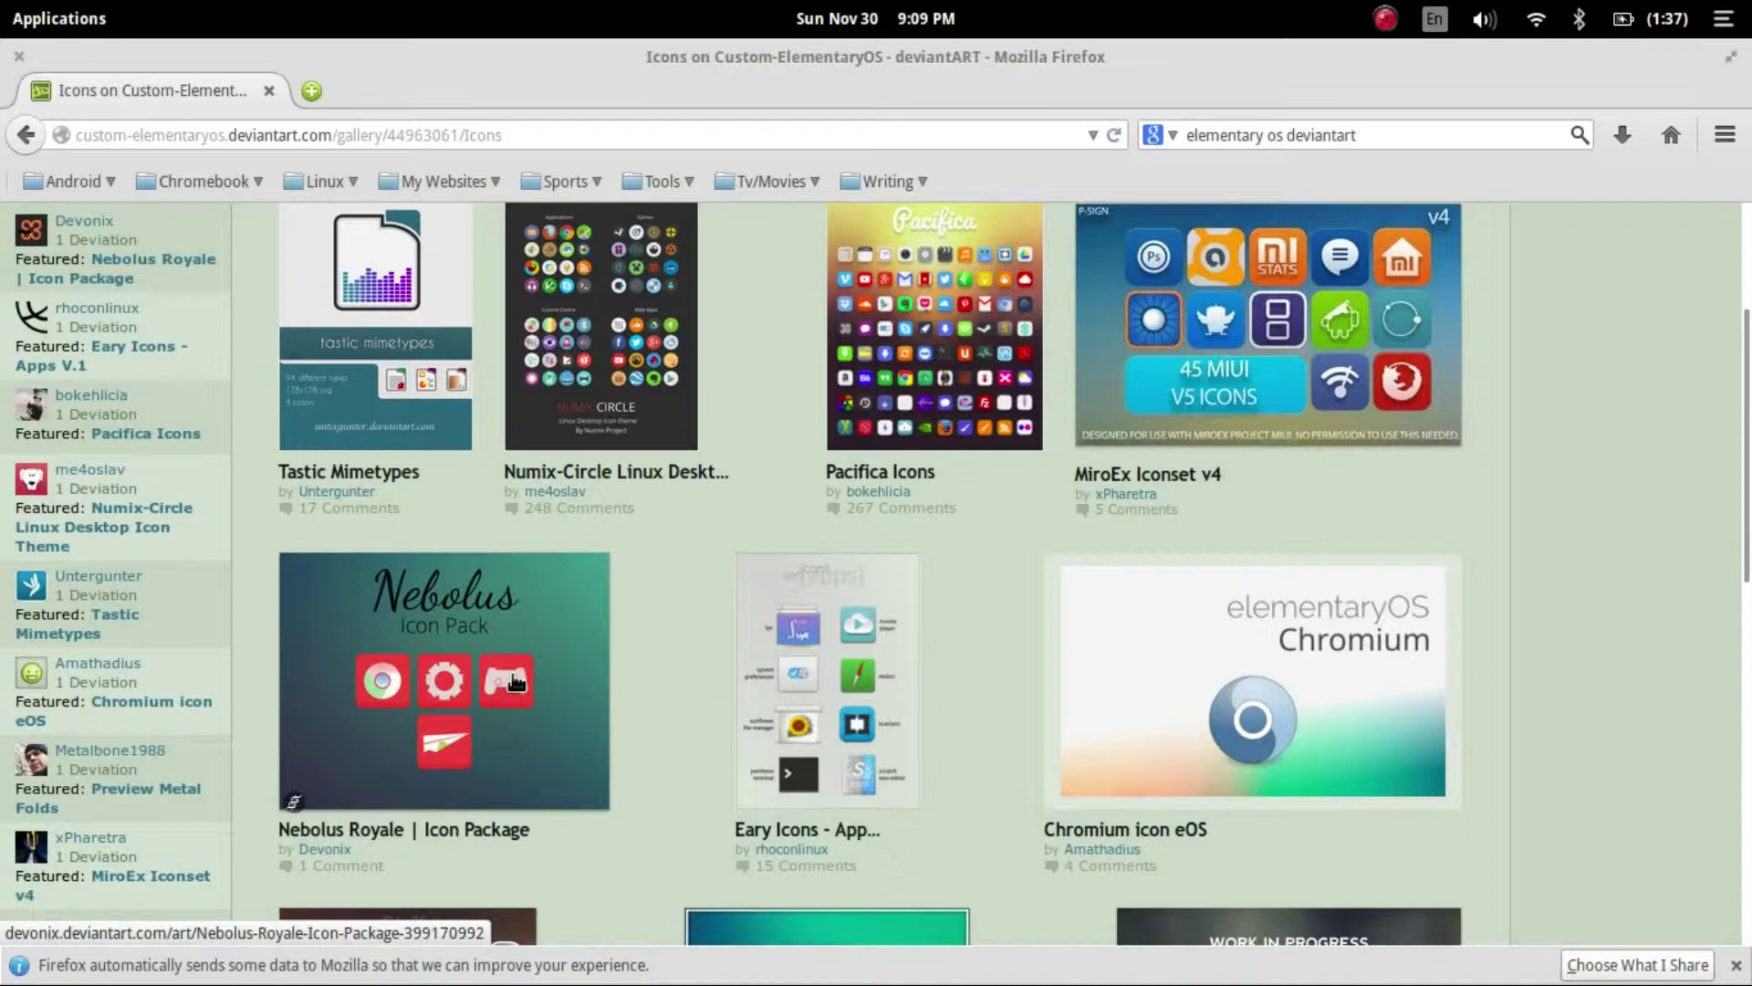
# - Open the Numix-Circle icon theme page and select its three sudo install commands
pyautogui.click(558, 355)
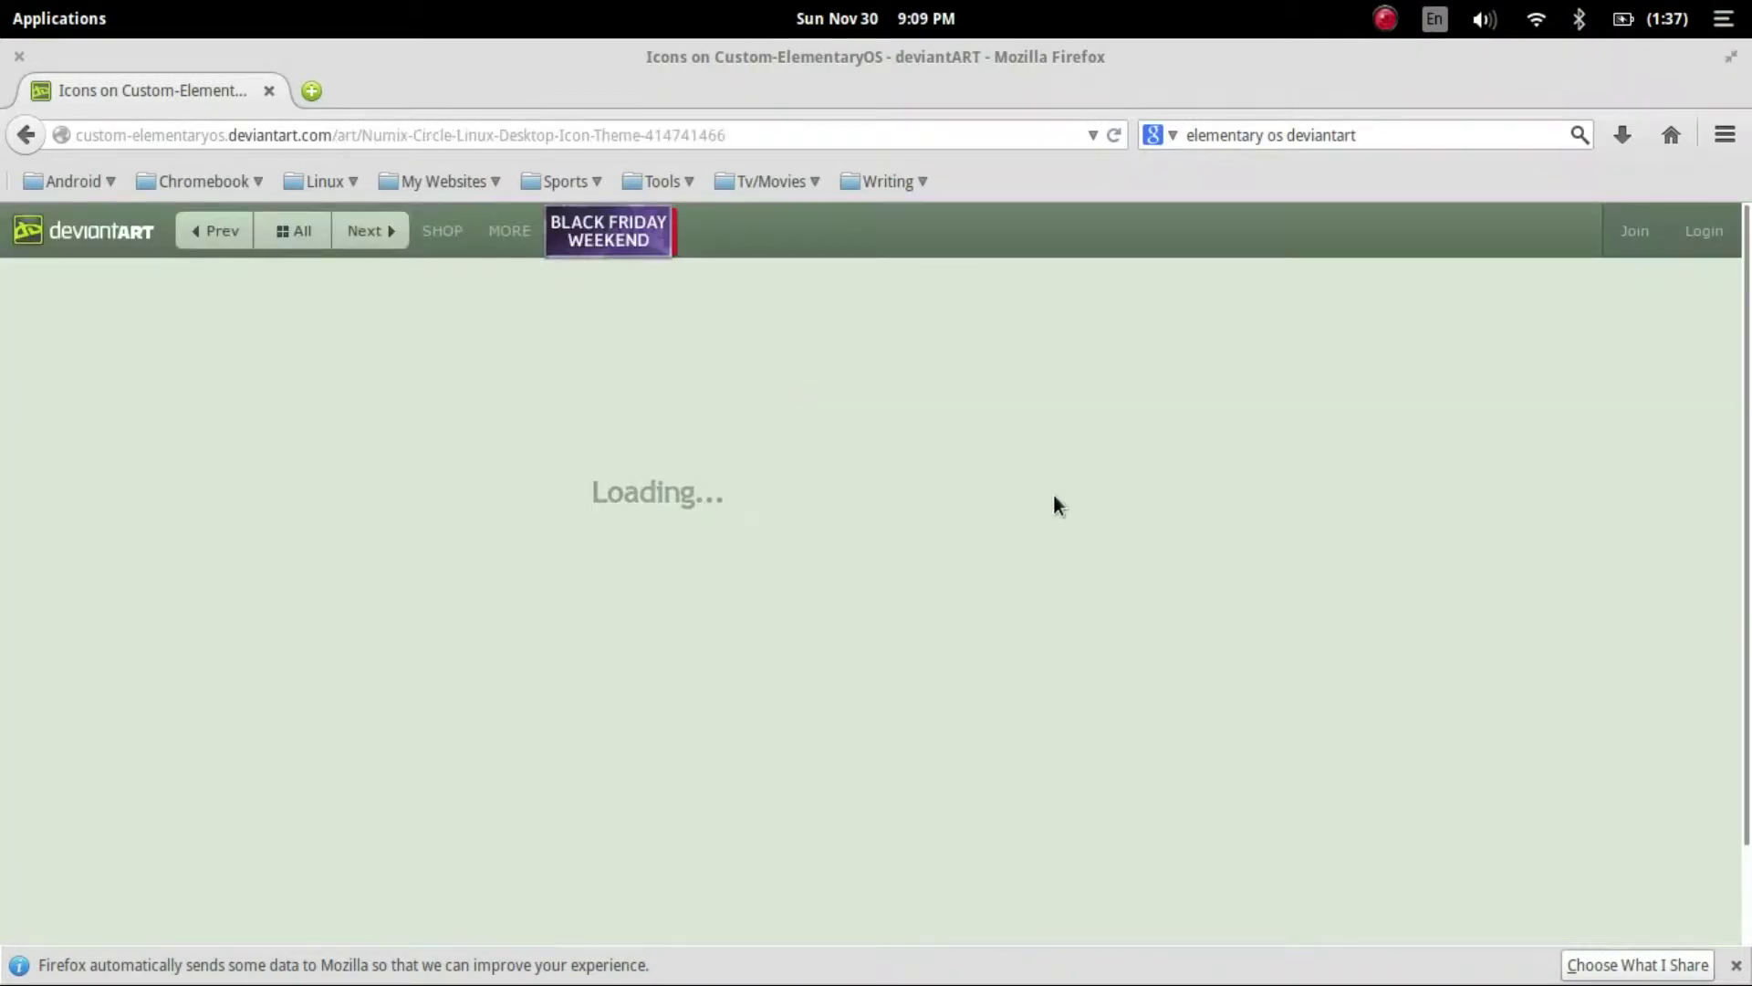
pyautogui.scroll(-10, 228, 611)
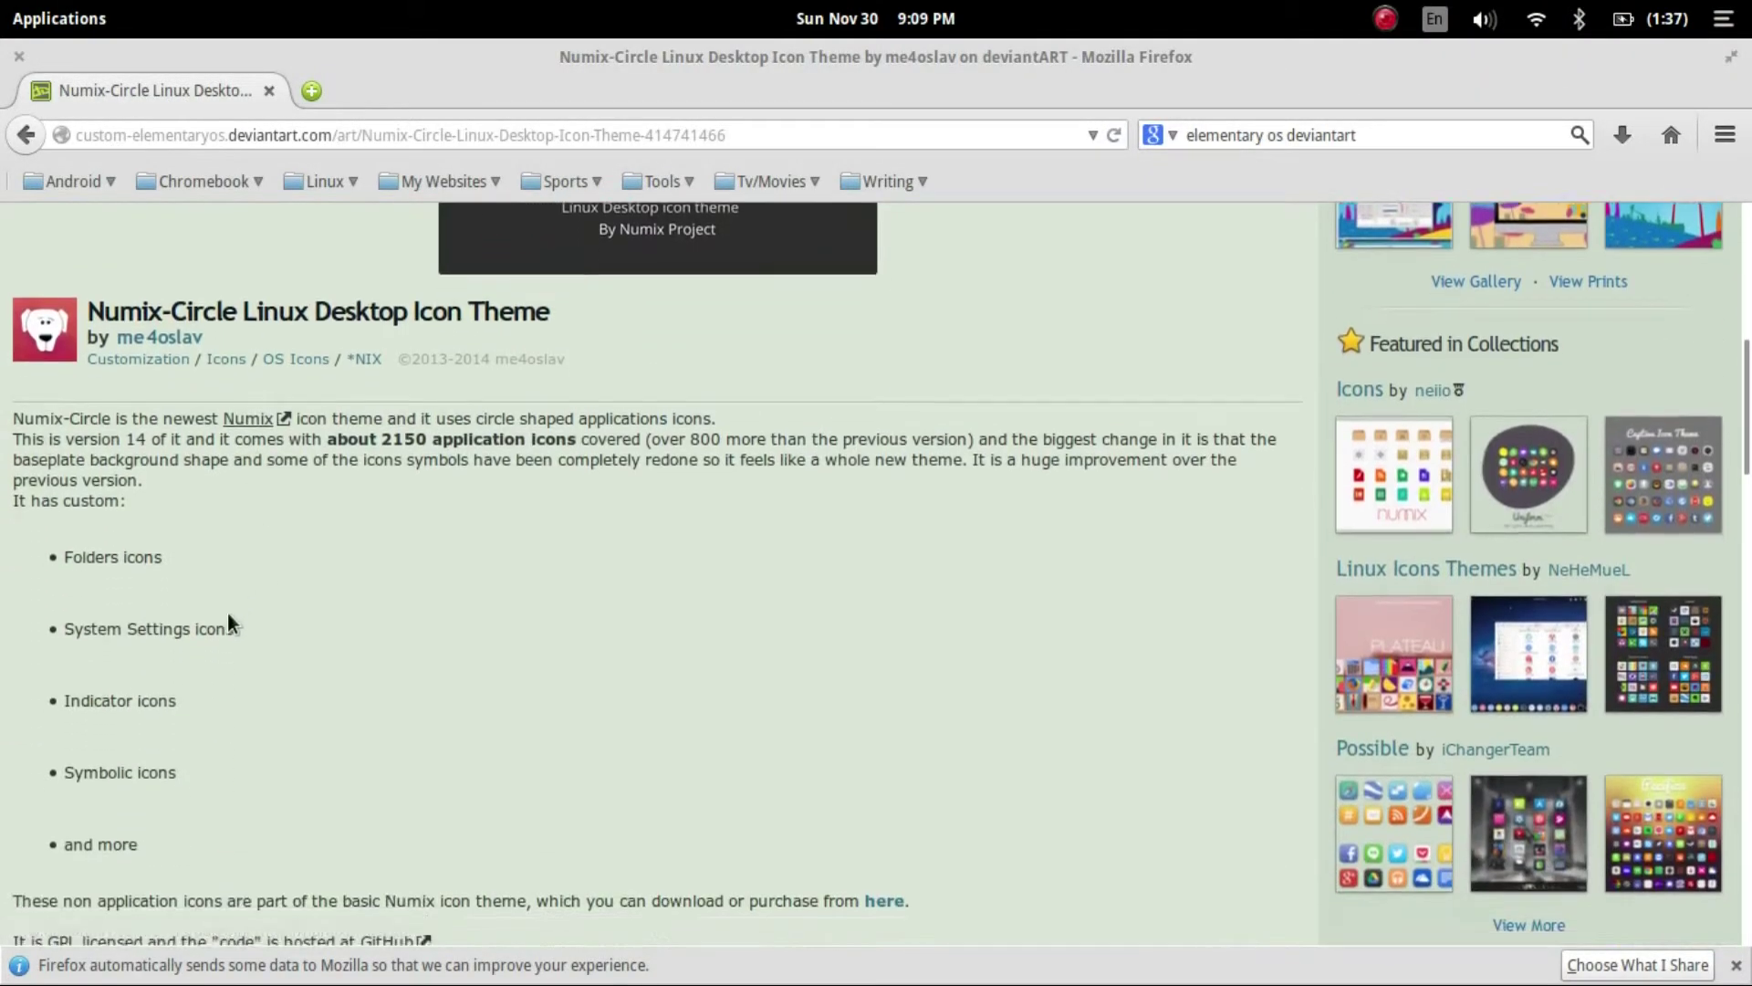
pyautogui.scroll(-1, 233, 614)
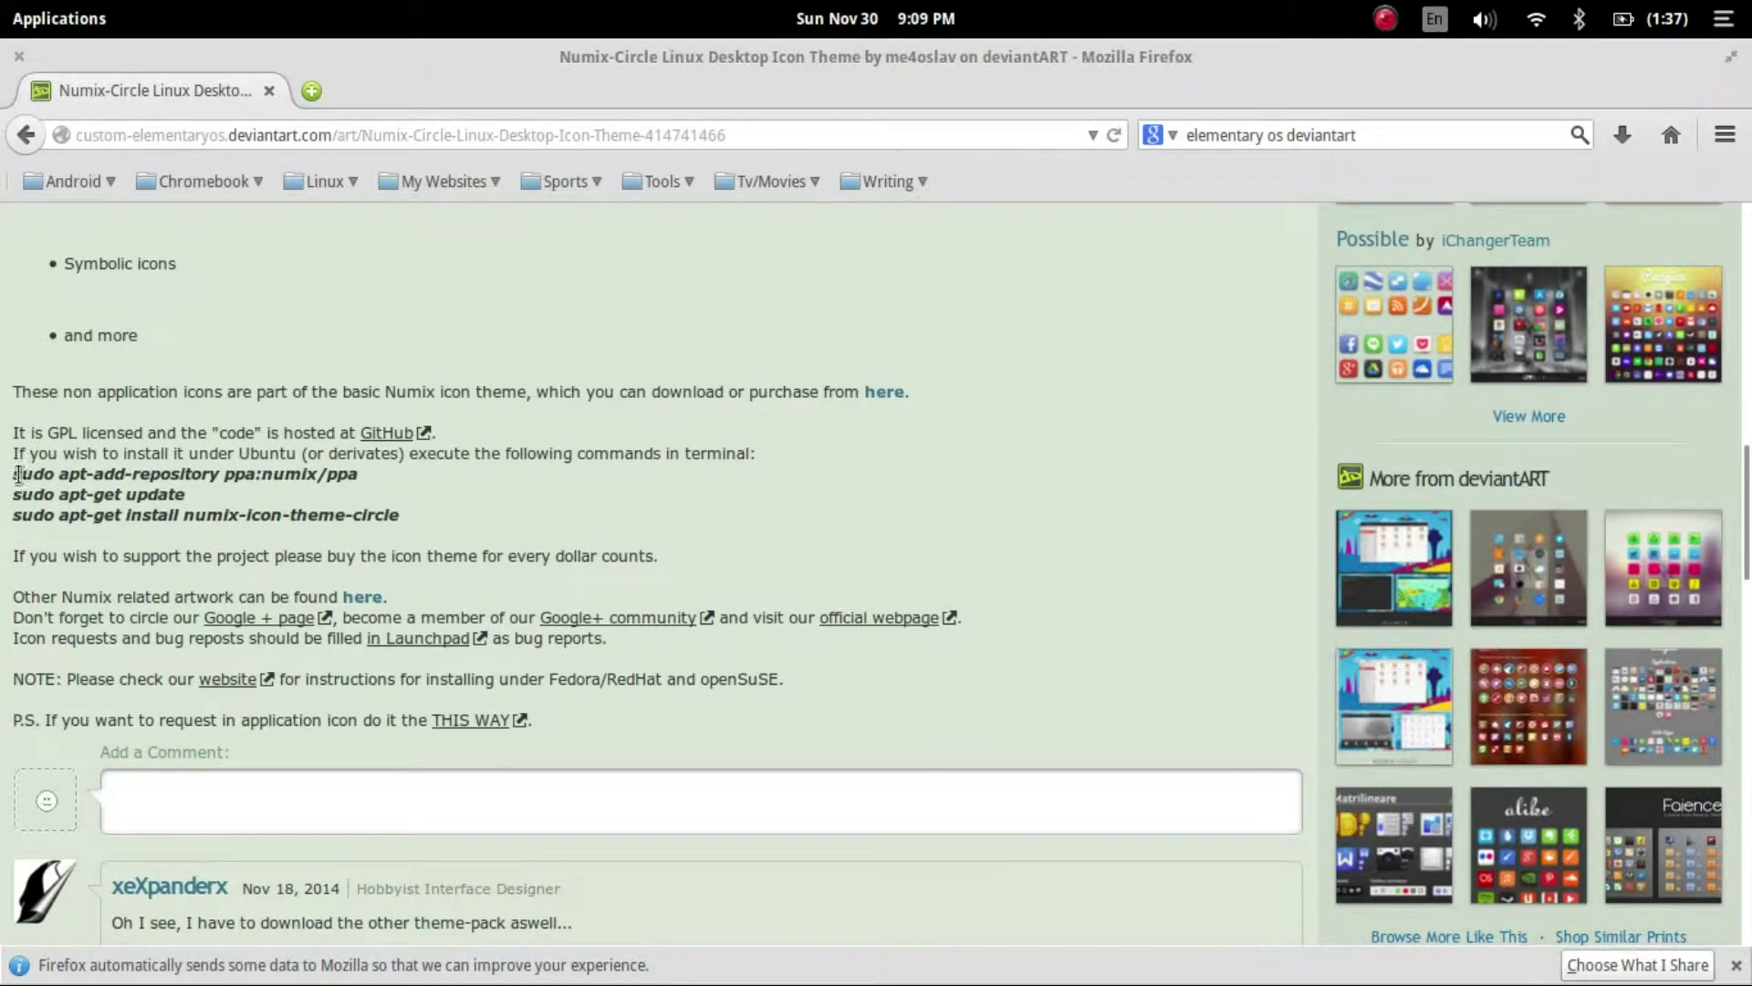
pyautogui.moveTo(18, 474); pyautogui.dragTo(453, 537)
pyautogui.click(455, 540)
# - Return to the Icons gallery and open the MiroEx Iconset v4 page
pyautogui.click(28, 137)
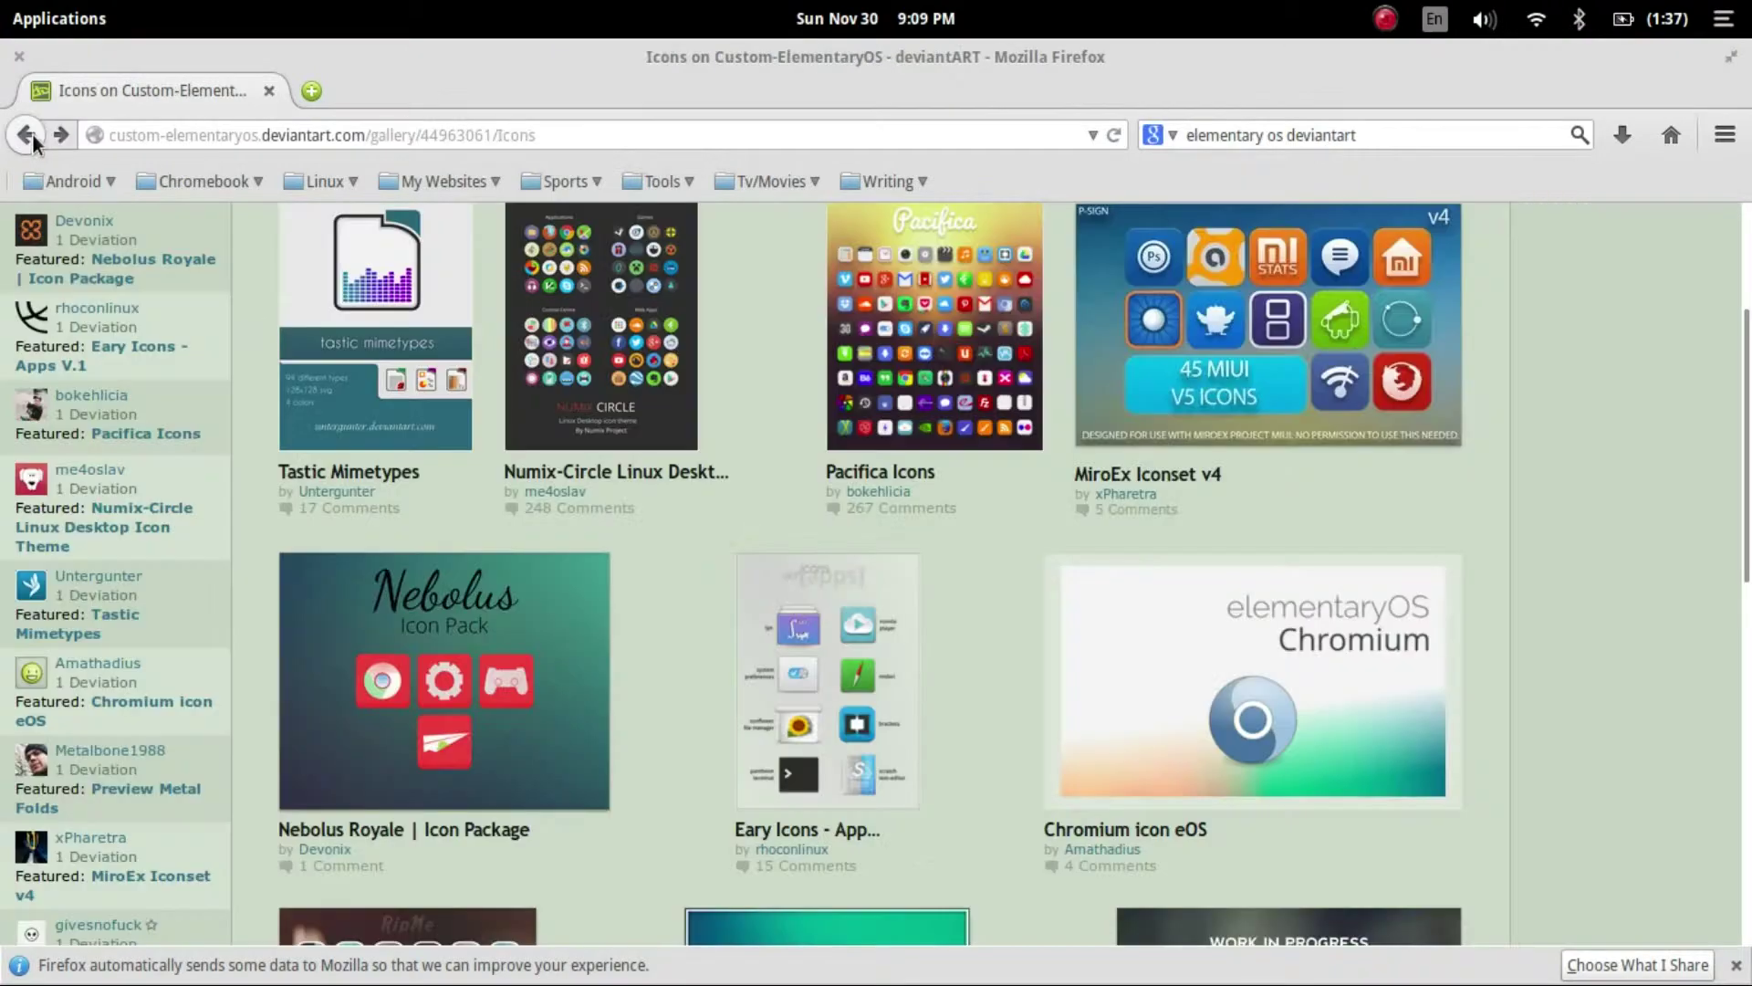
pyautogui.click(1266, 350)
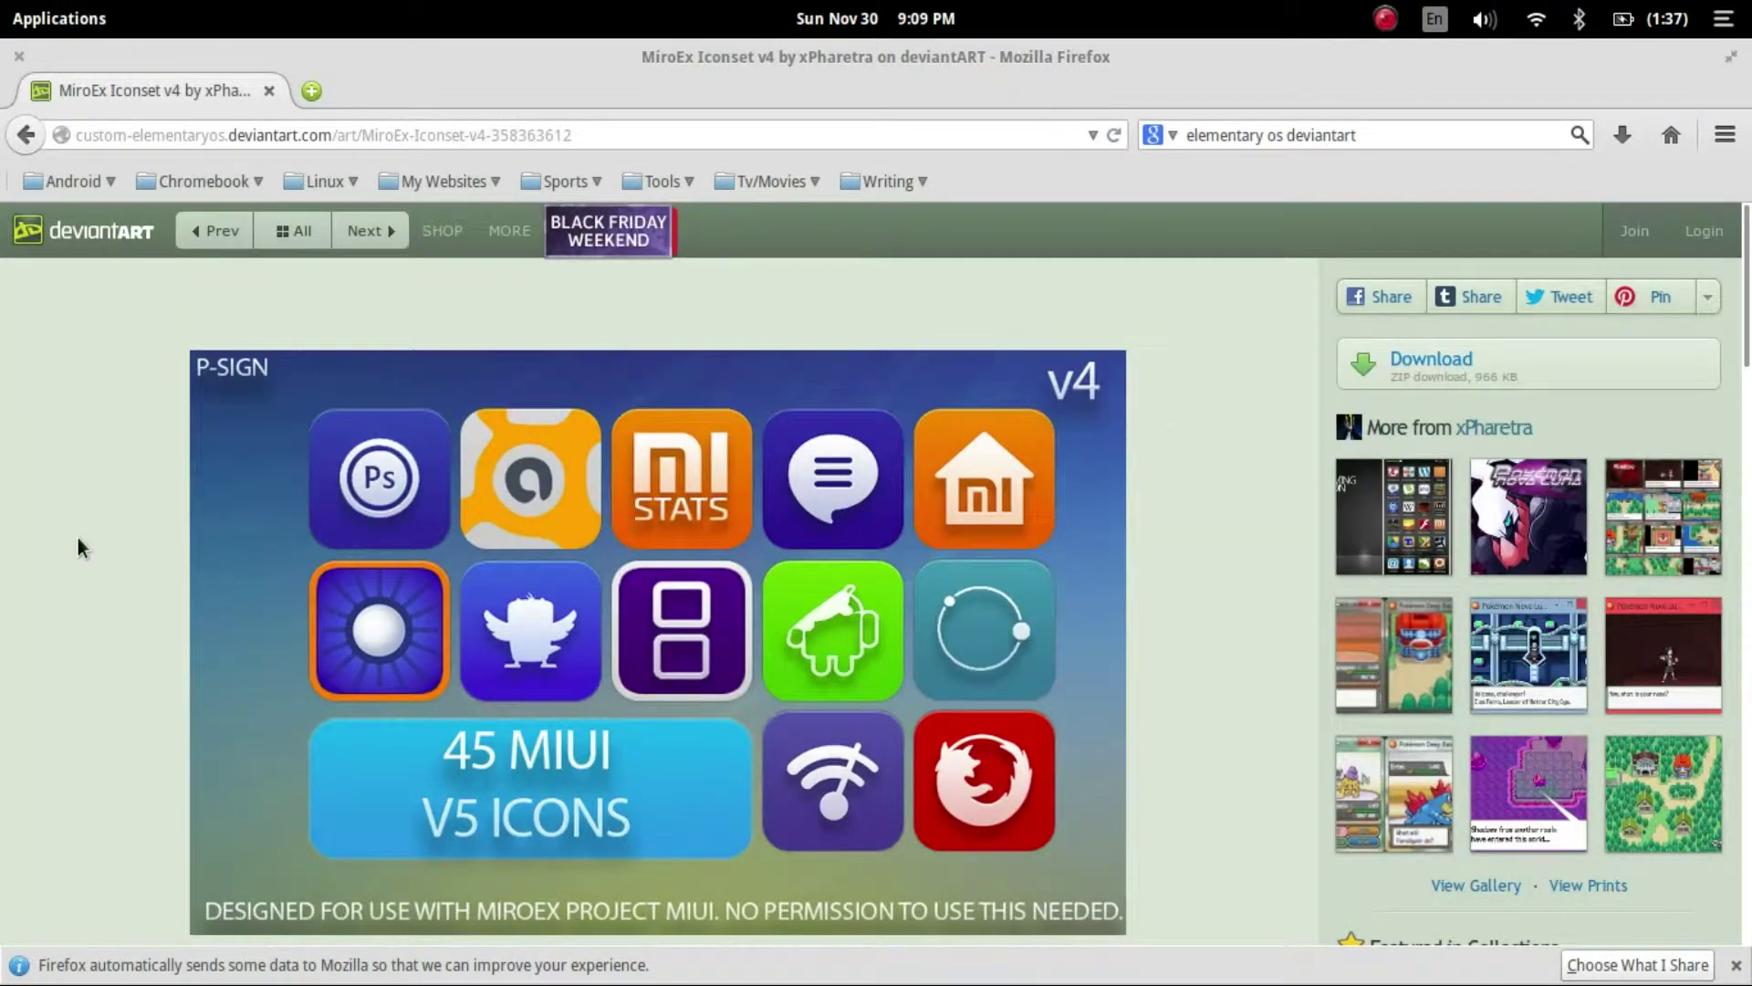
pyautogui.scroll(-12, 123, 535)
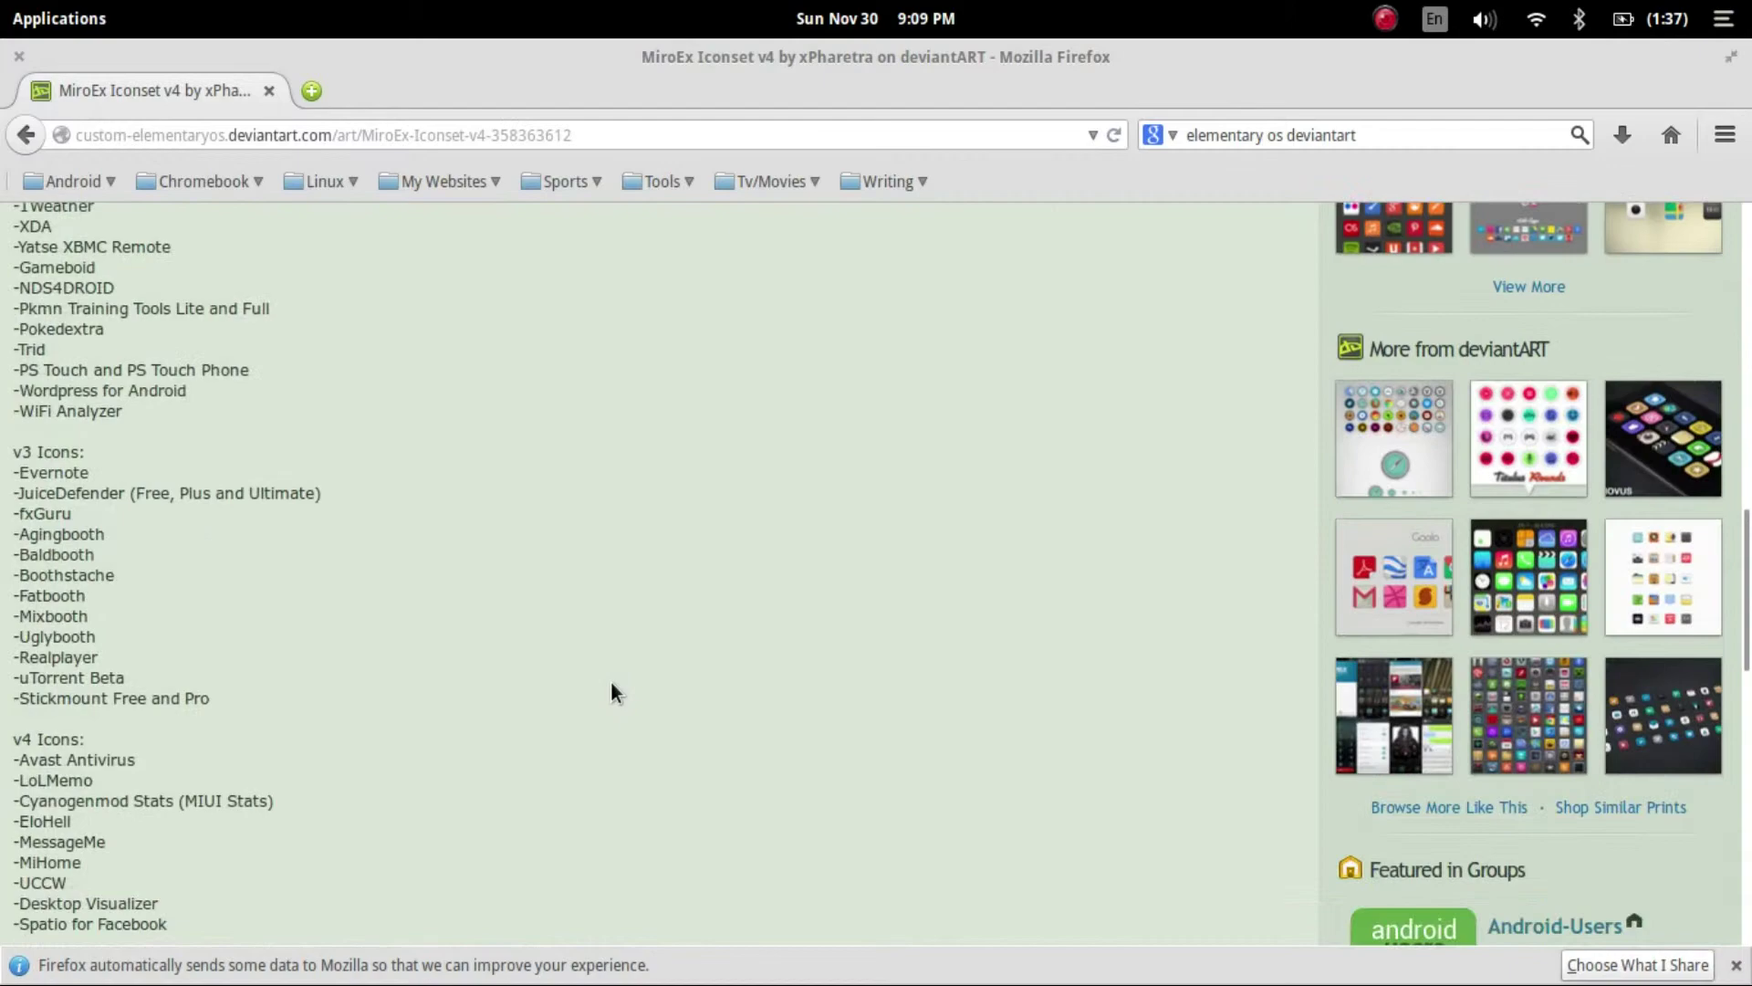
pyautogui.scroll(-5, 613, 693)
pyautogui.scroll(15, 634, 707)
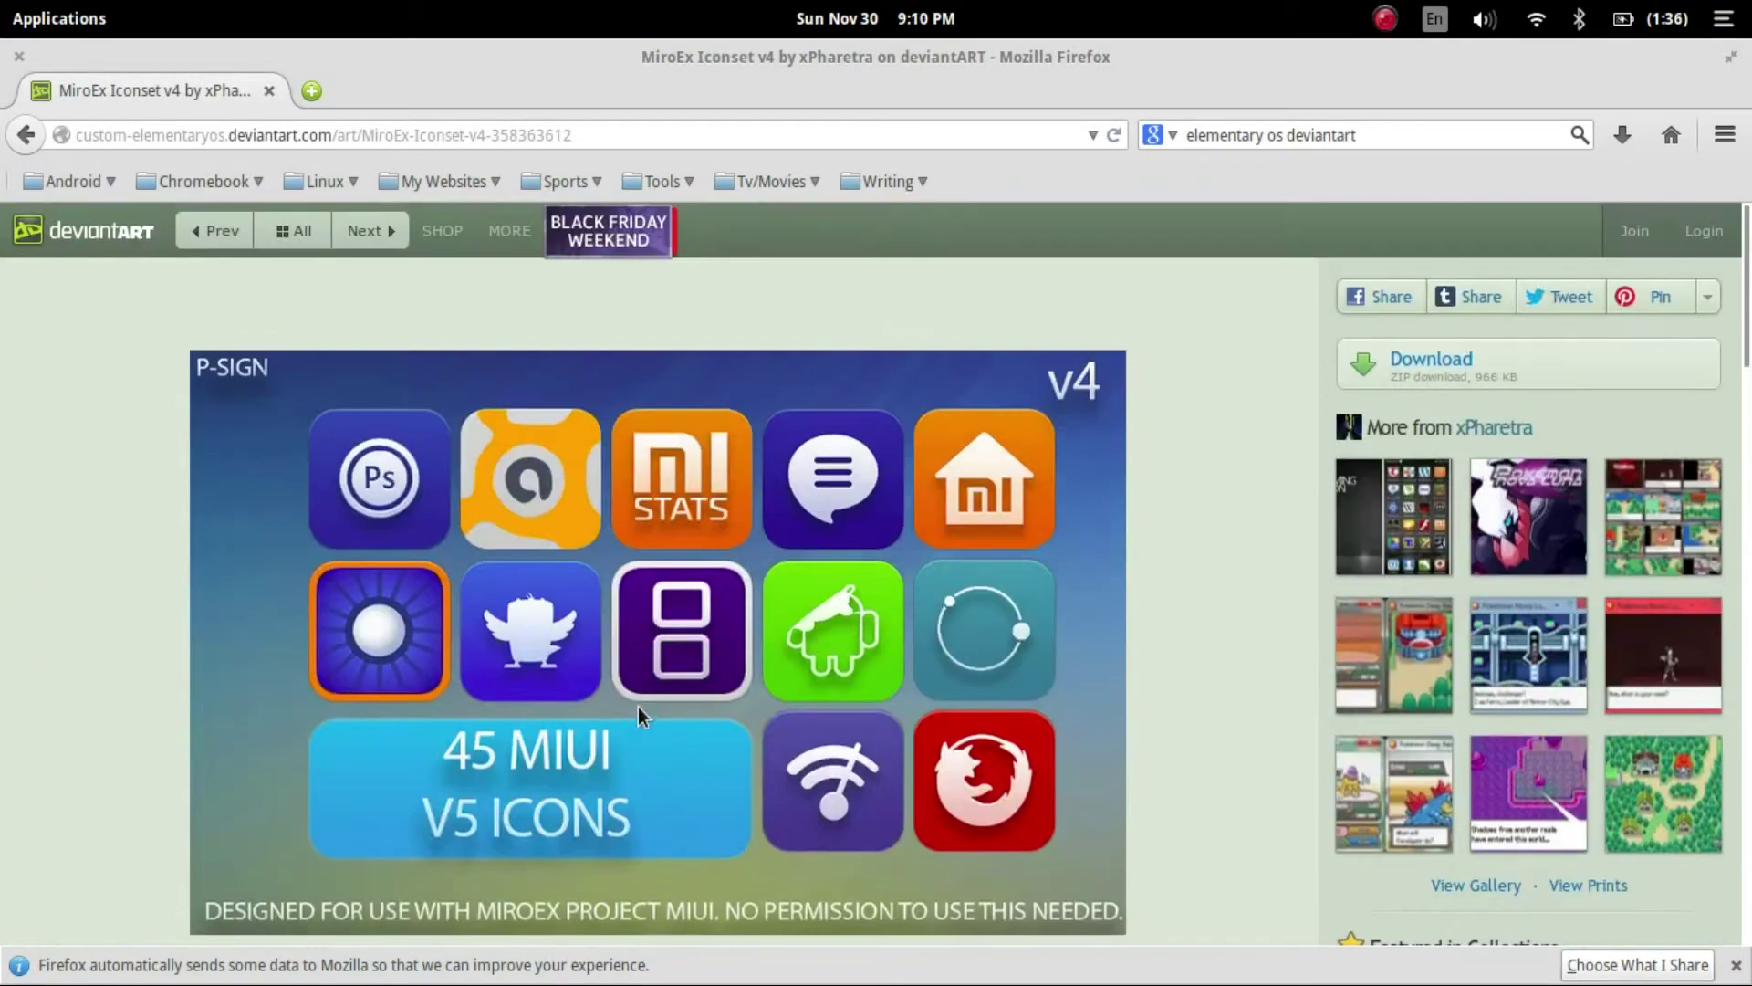
# - Save the 966 KB MiroEx icon set ZIP and minimize Firefox
pyautogui.click(1466, 381)
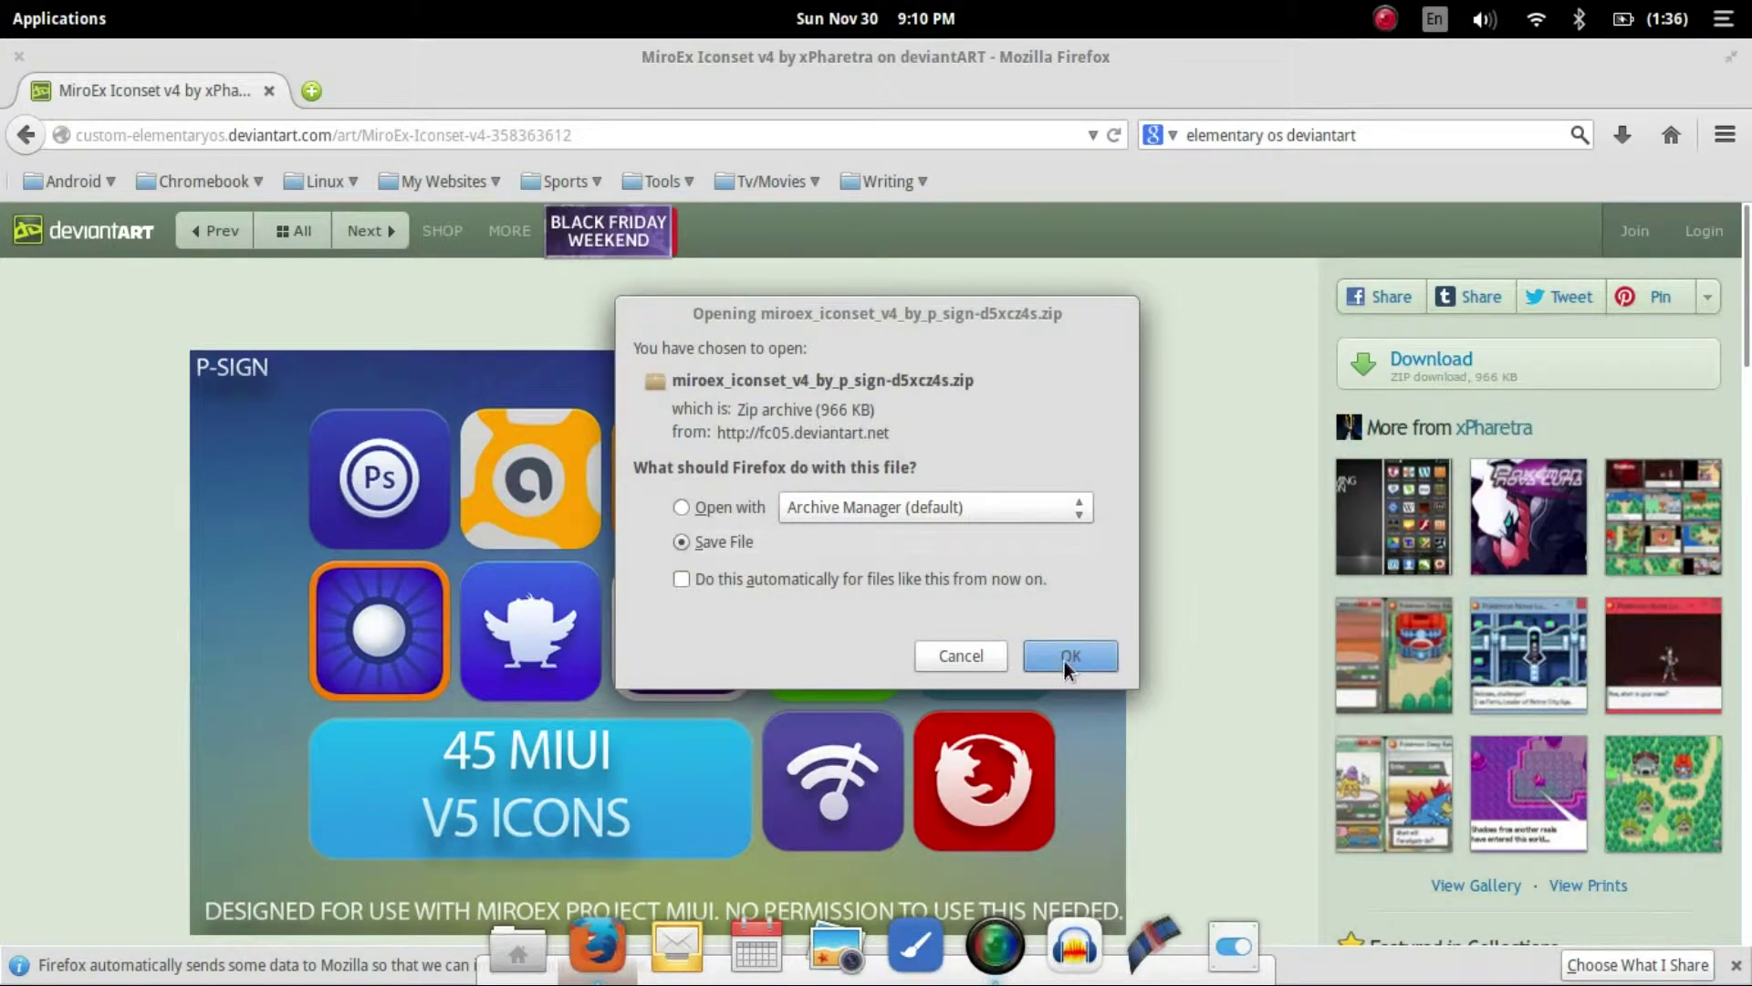
pyautogui.click(1068, 655)
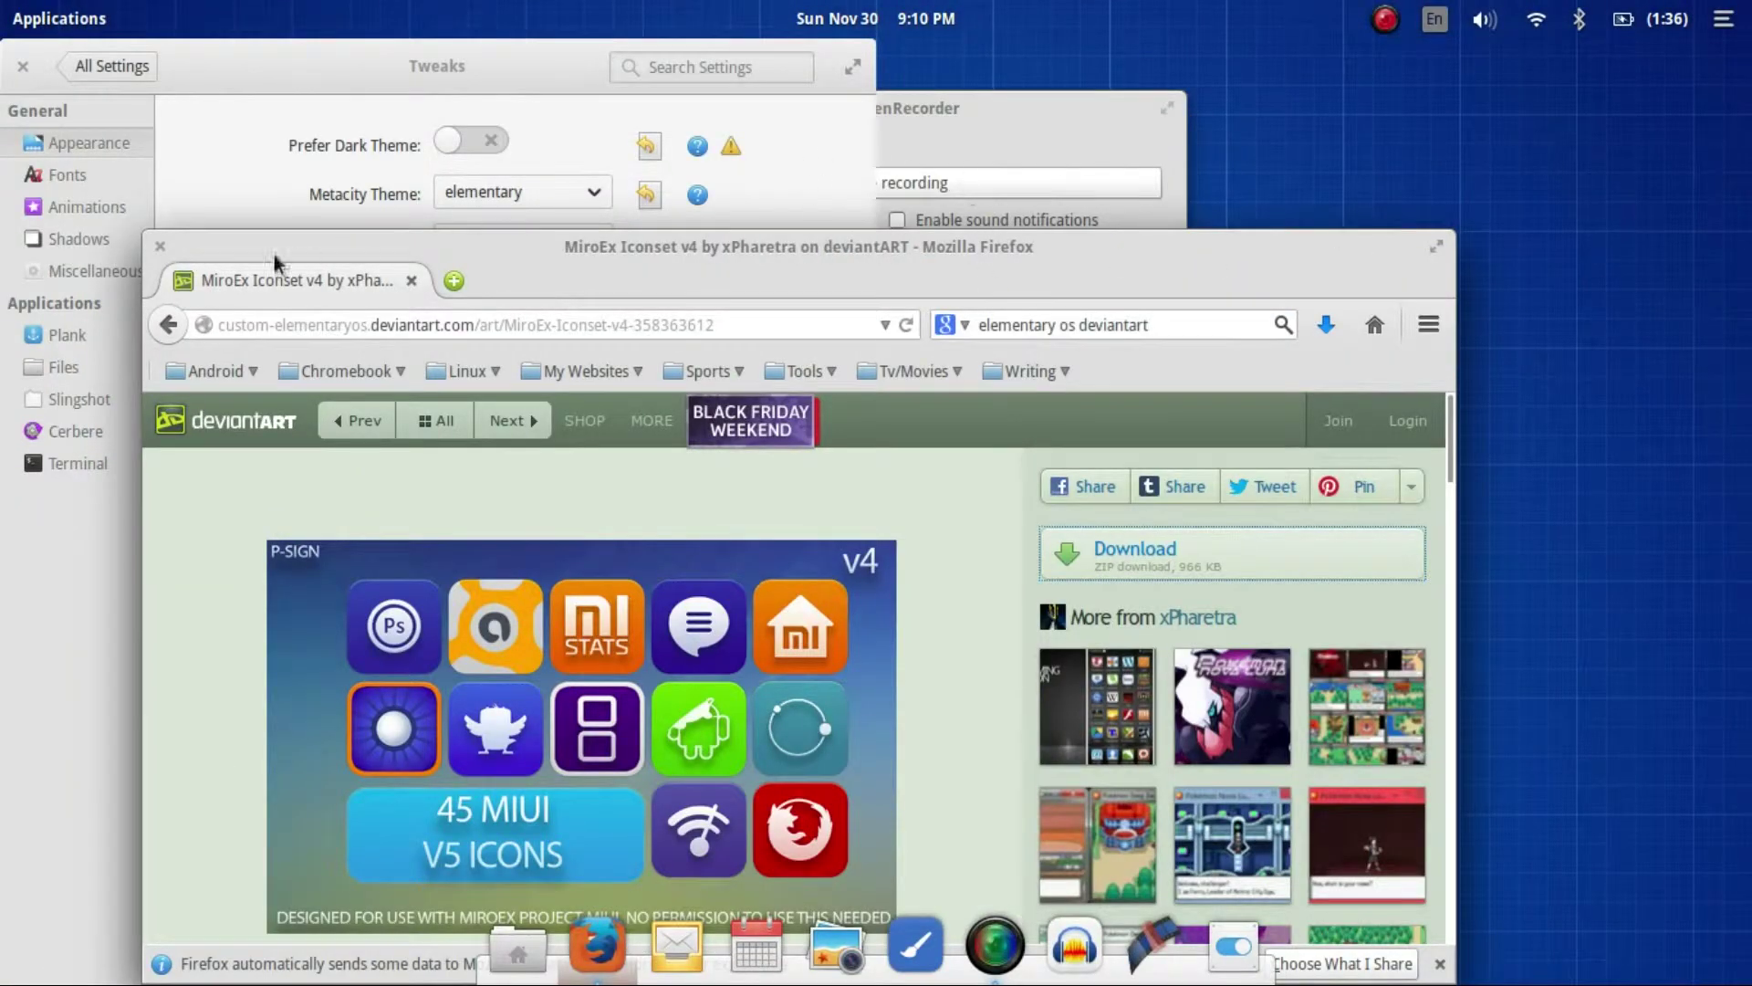
pyautogui.rightClick(455, 250)
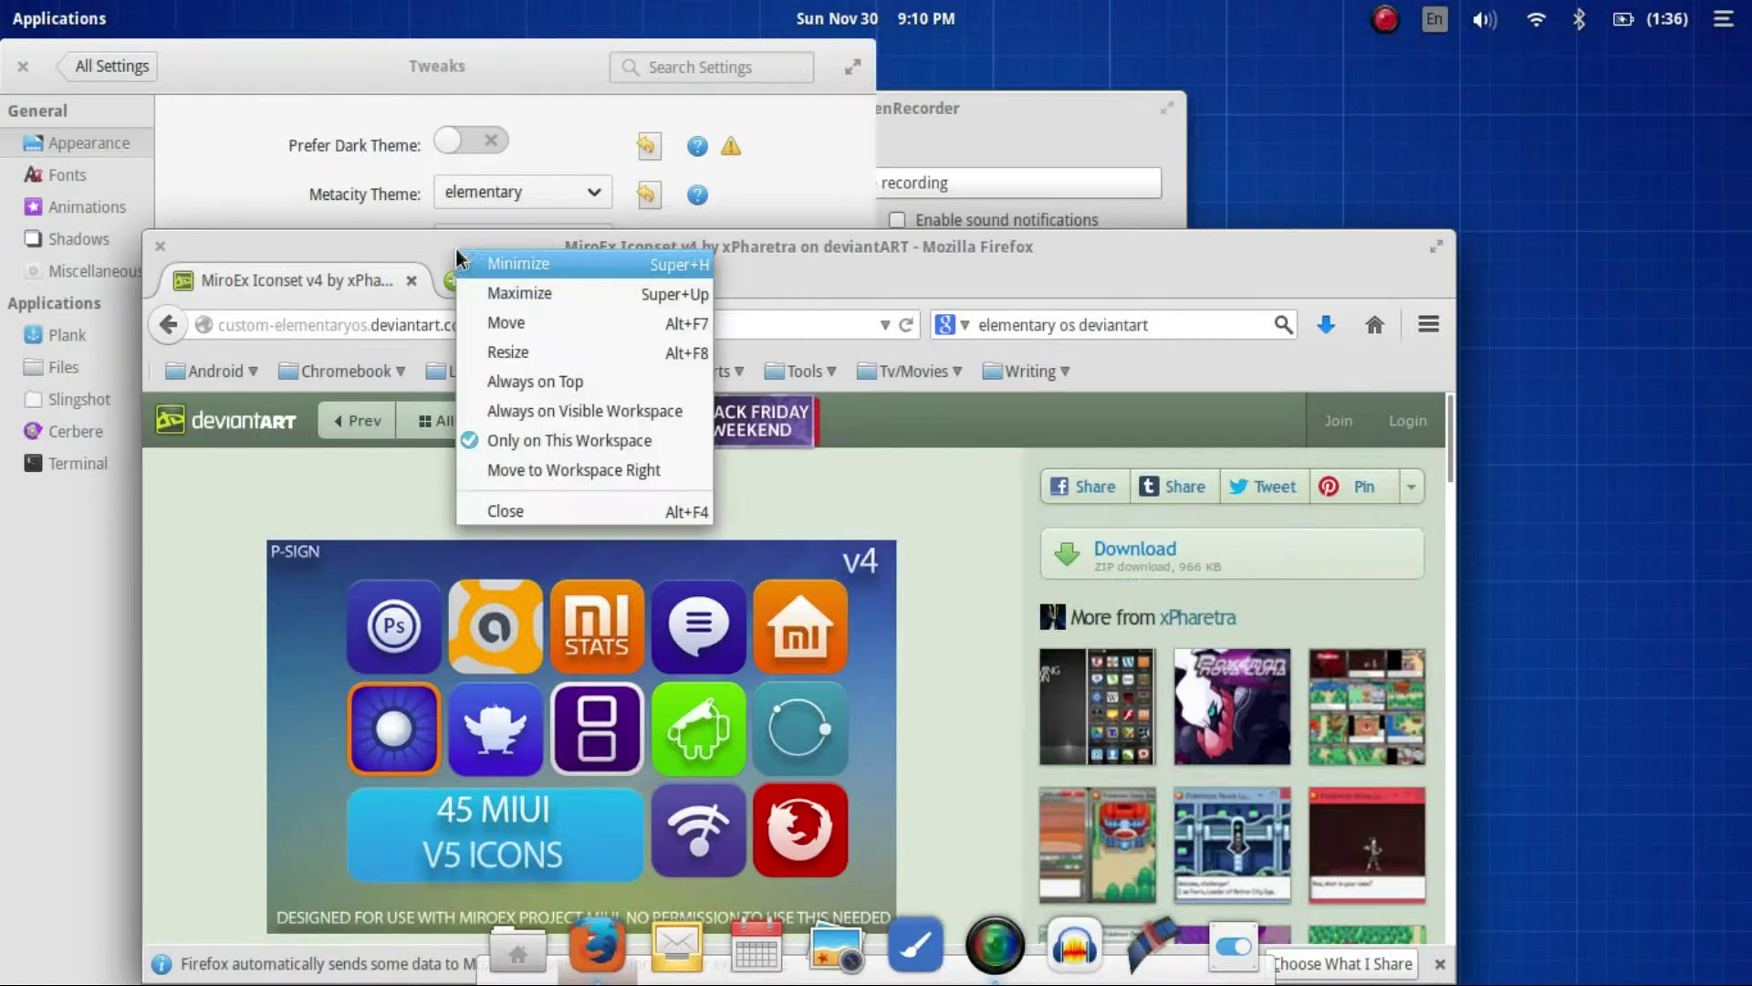
pyautogui.click(557, 260)
# - Minimize the screen recorder, close Tweaks, and bring up the Applications menu
pyautogui.rightClick(1009, 108)
pyautogui.click(1071, 135)
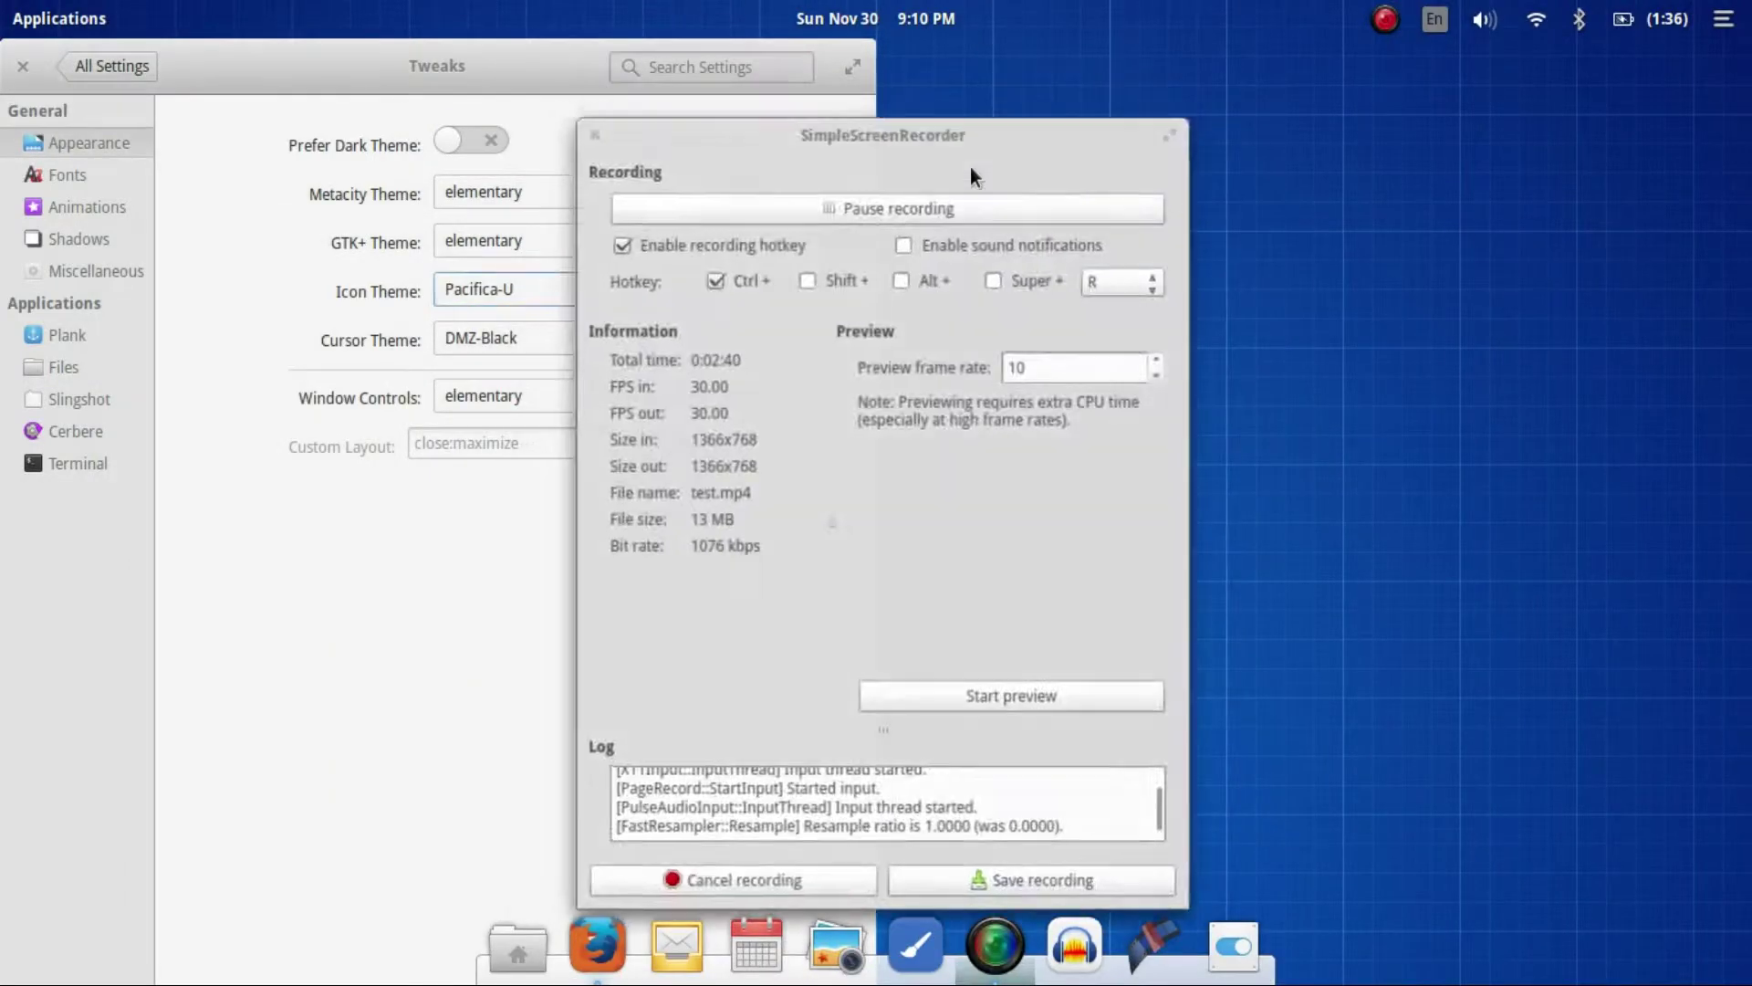
pyautogui.doubleClick(636, 80)
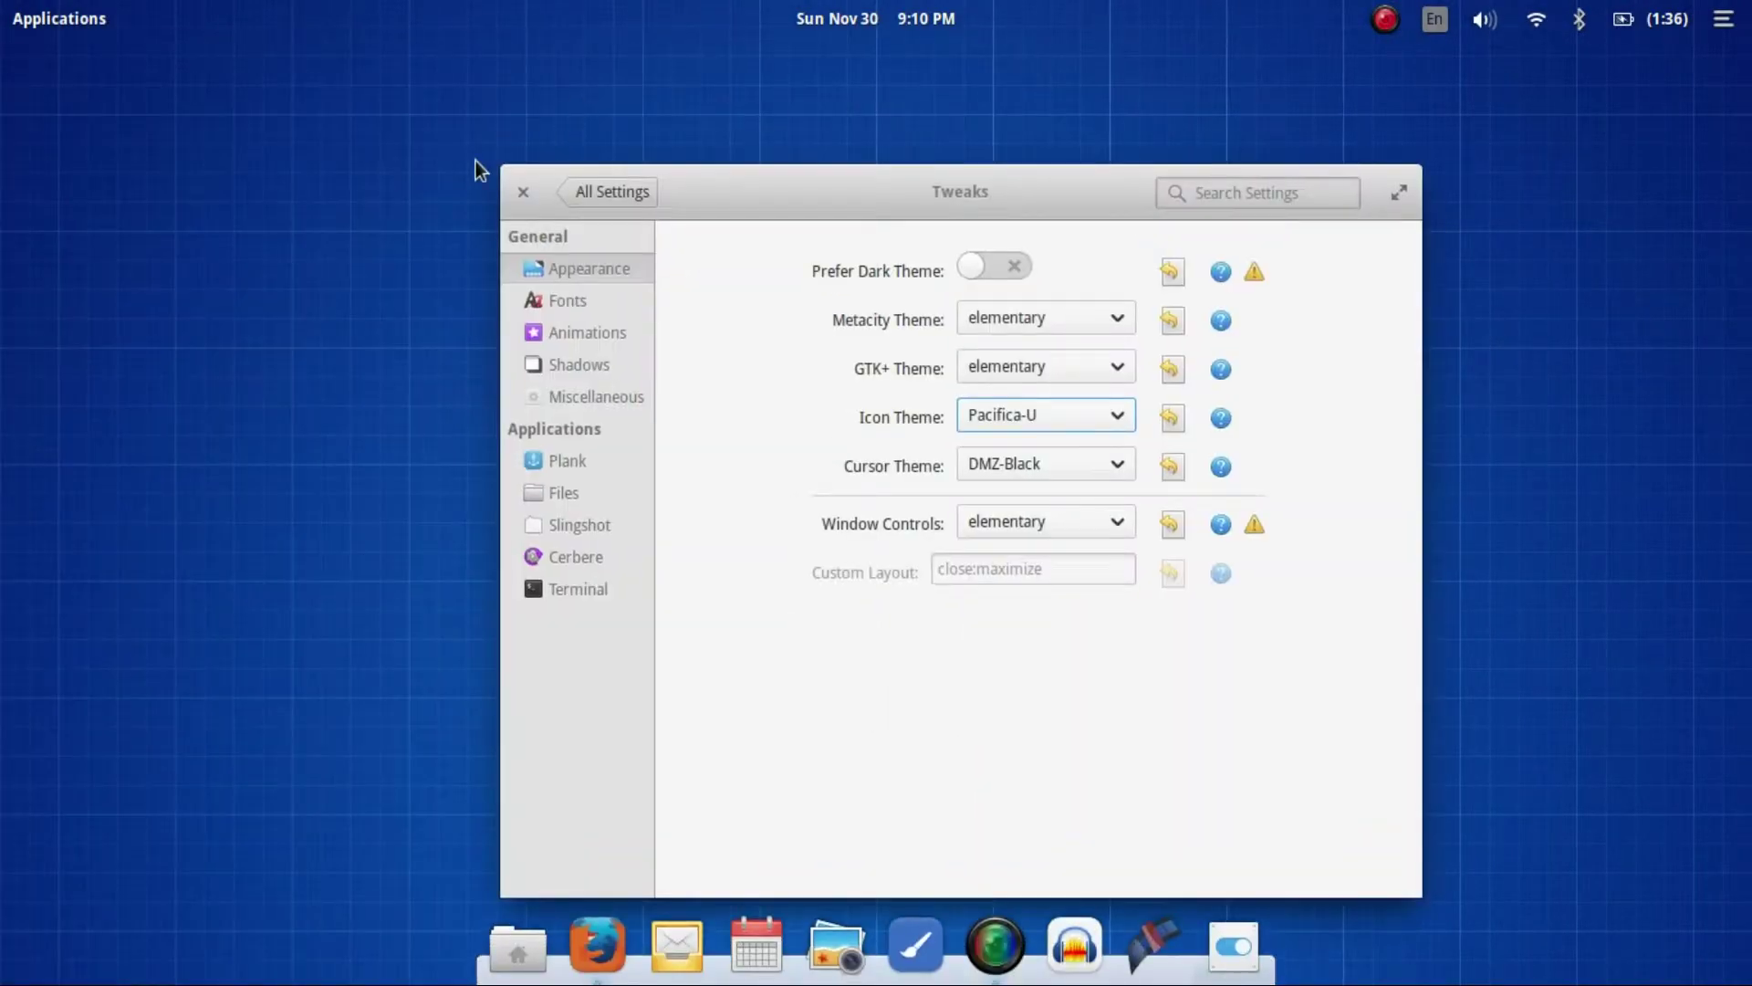
pyautogui.click(528, 190)
pyautogui.click(57, 20)
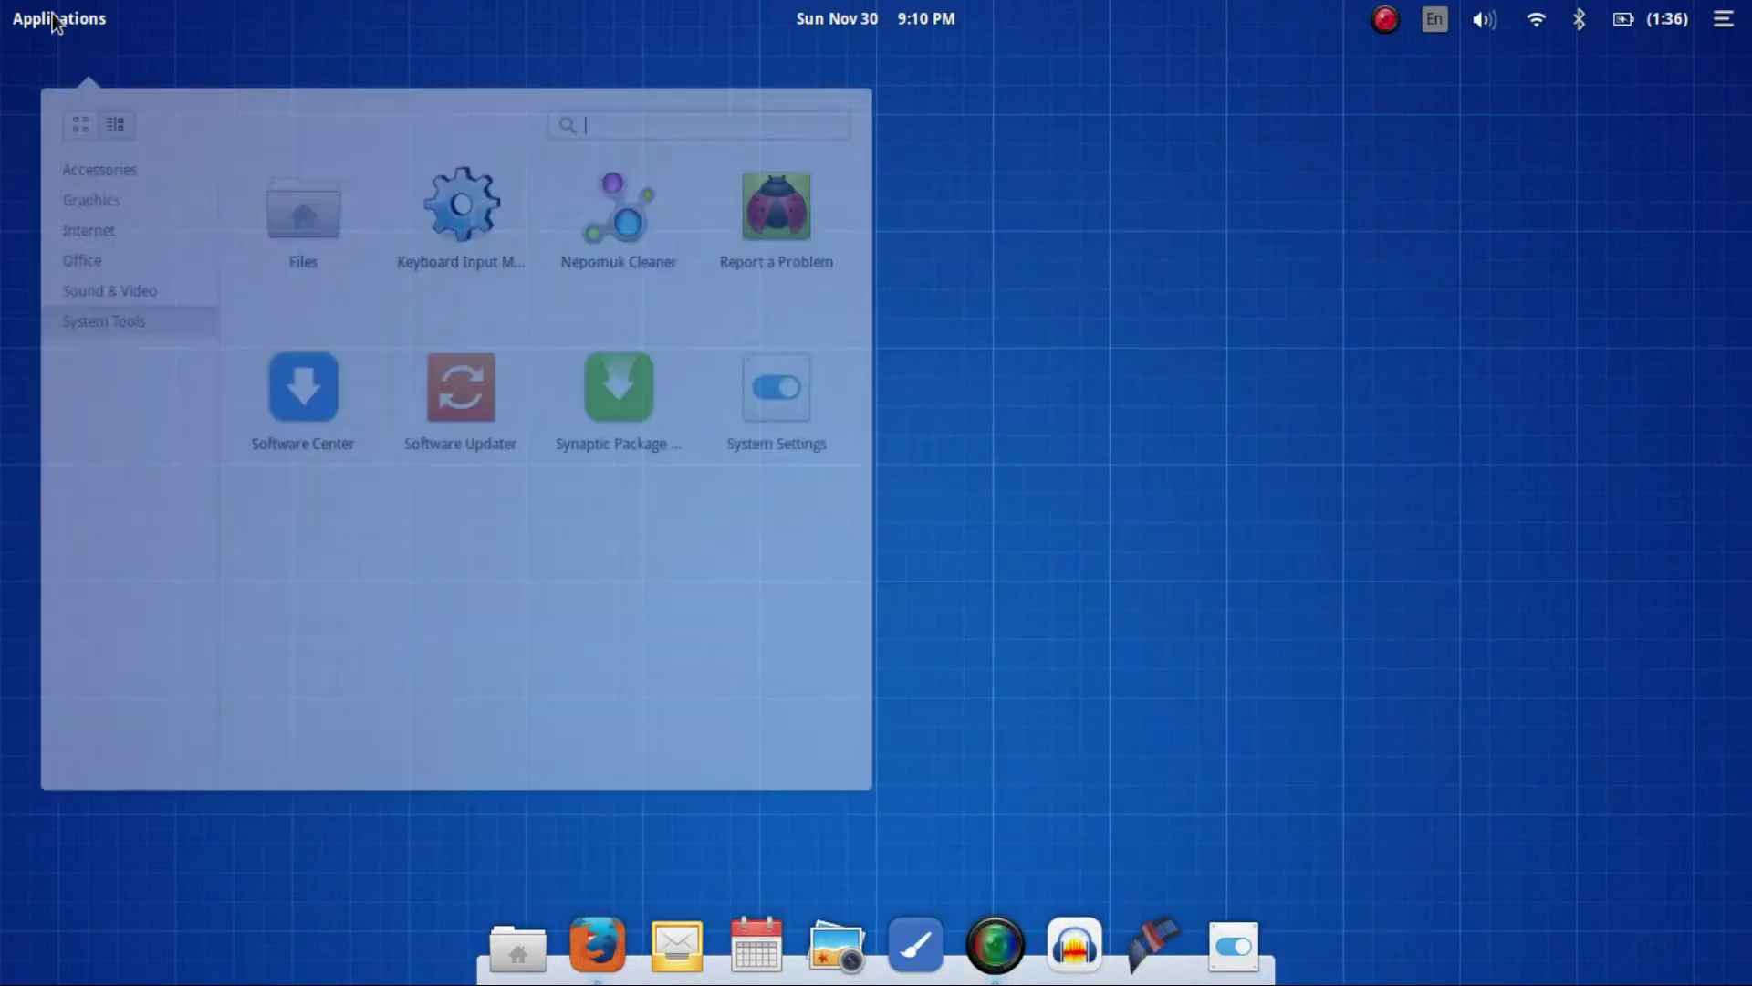
# - Launch Terminal from Applications > Accessories
pyautogui.rightClick(534, 943)
pyautogui.rightClick(532, 944)
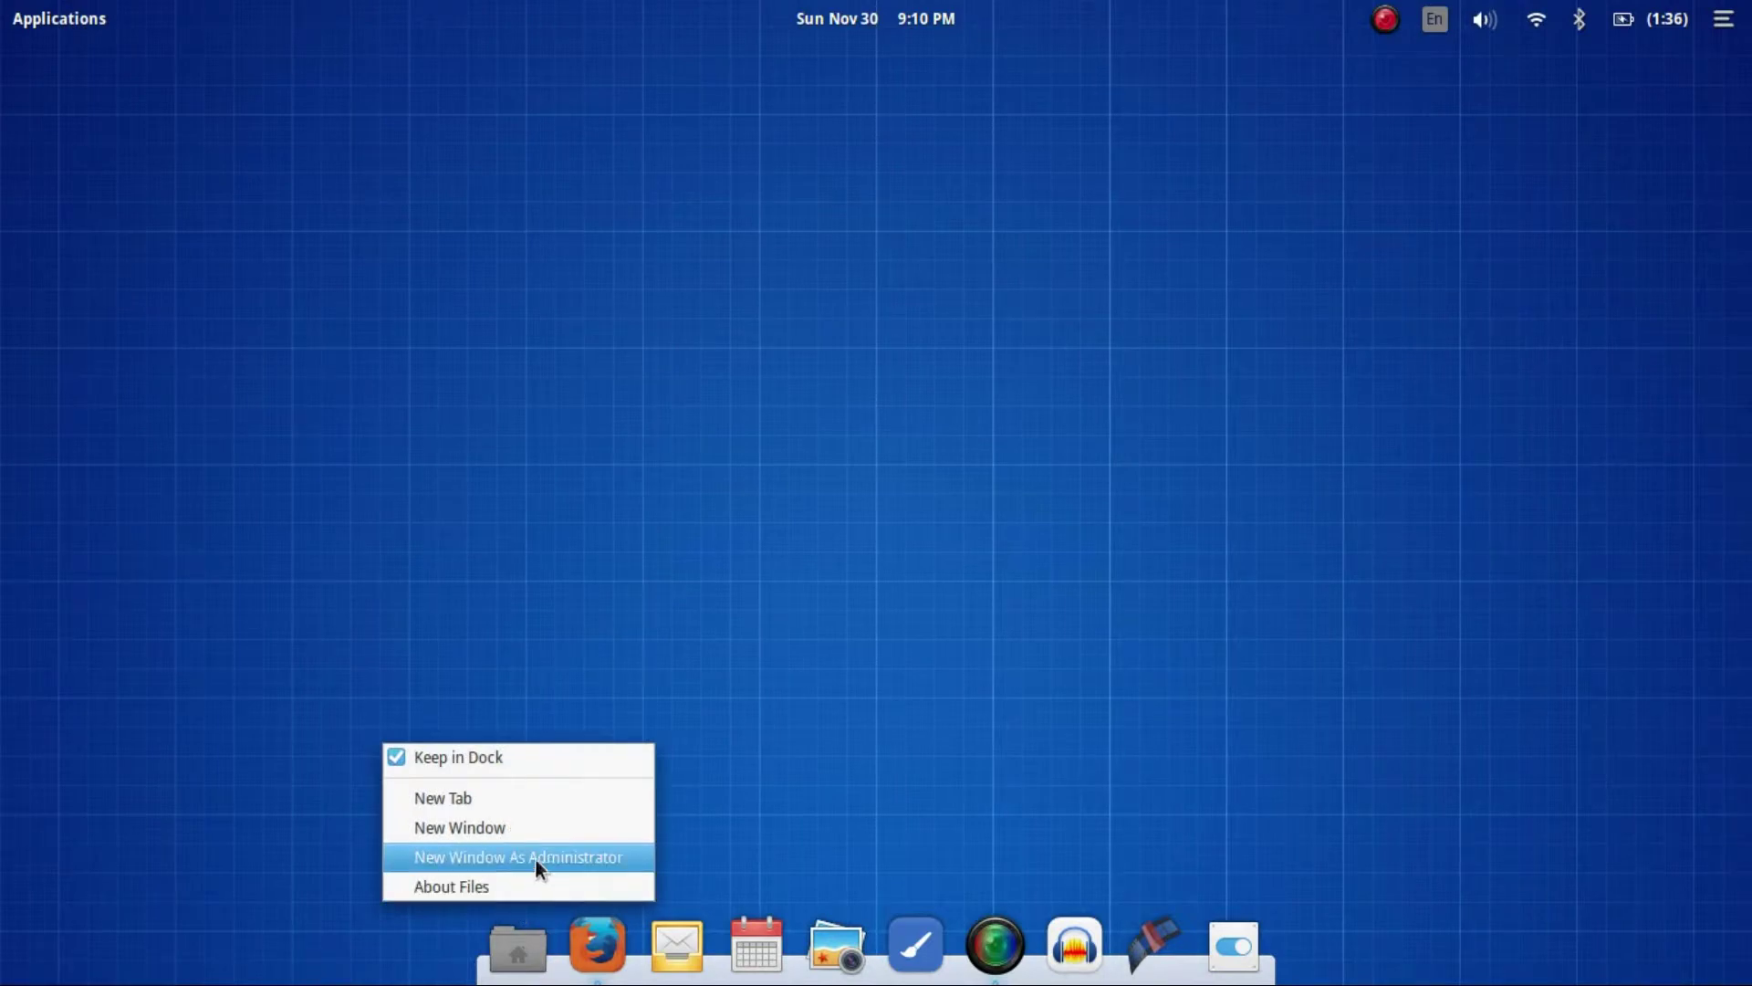
pyautogui.click(19, 25)
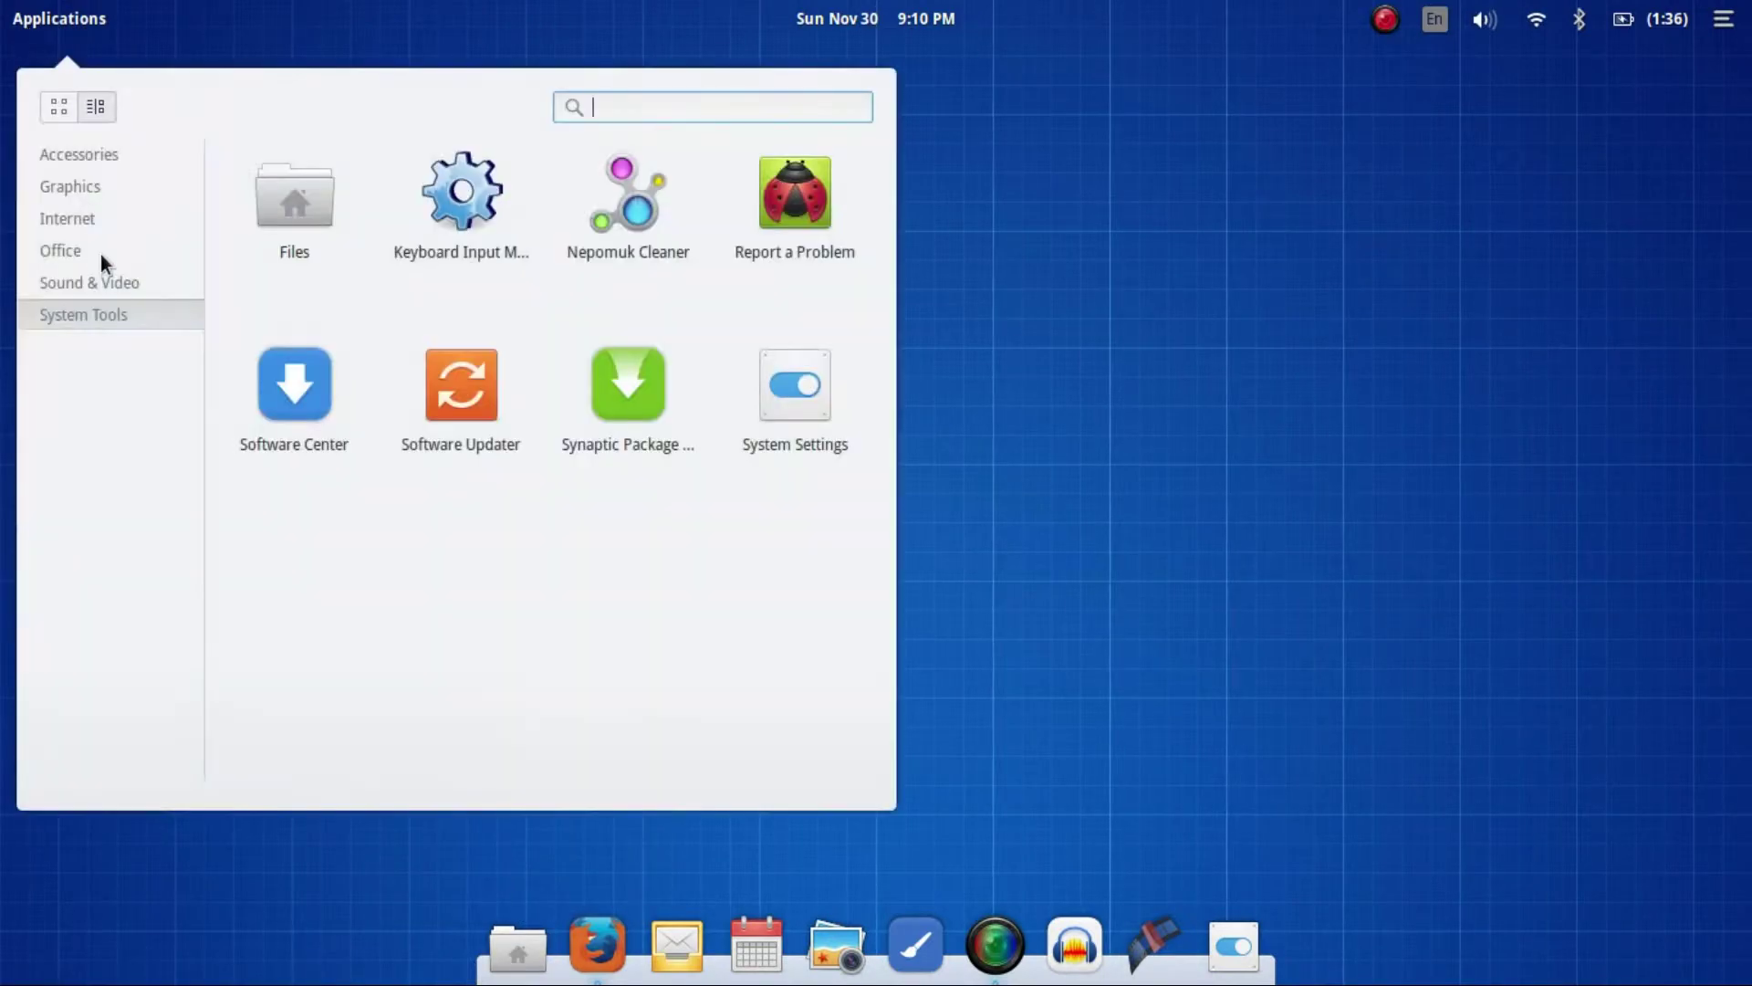
pyautogui.click(122, 160)
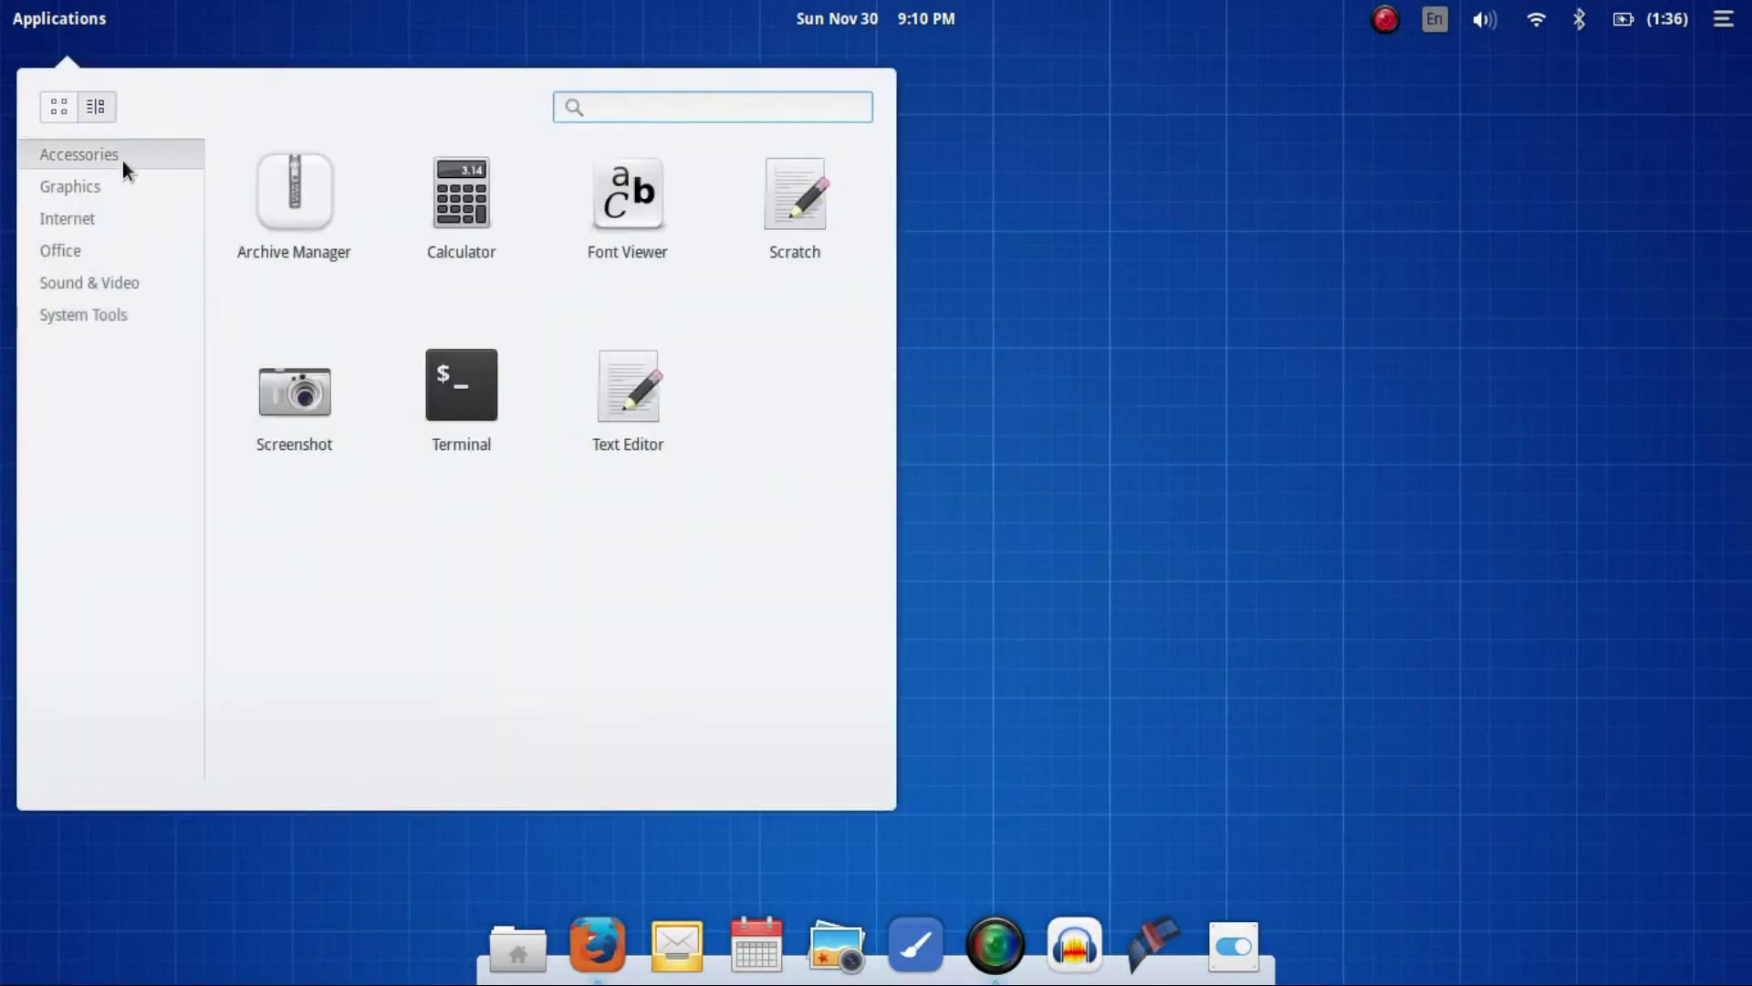
pyautogui.click(486, 434)
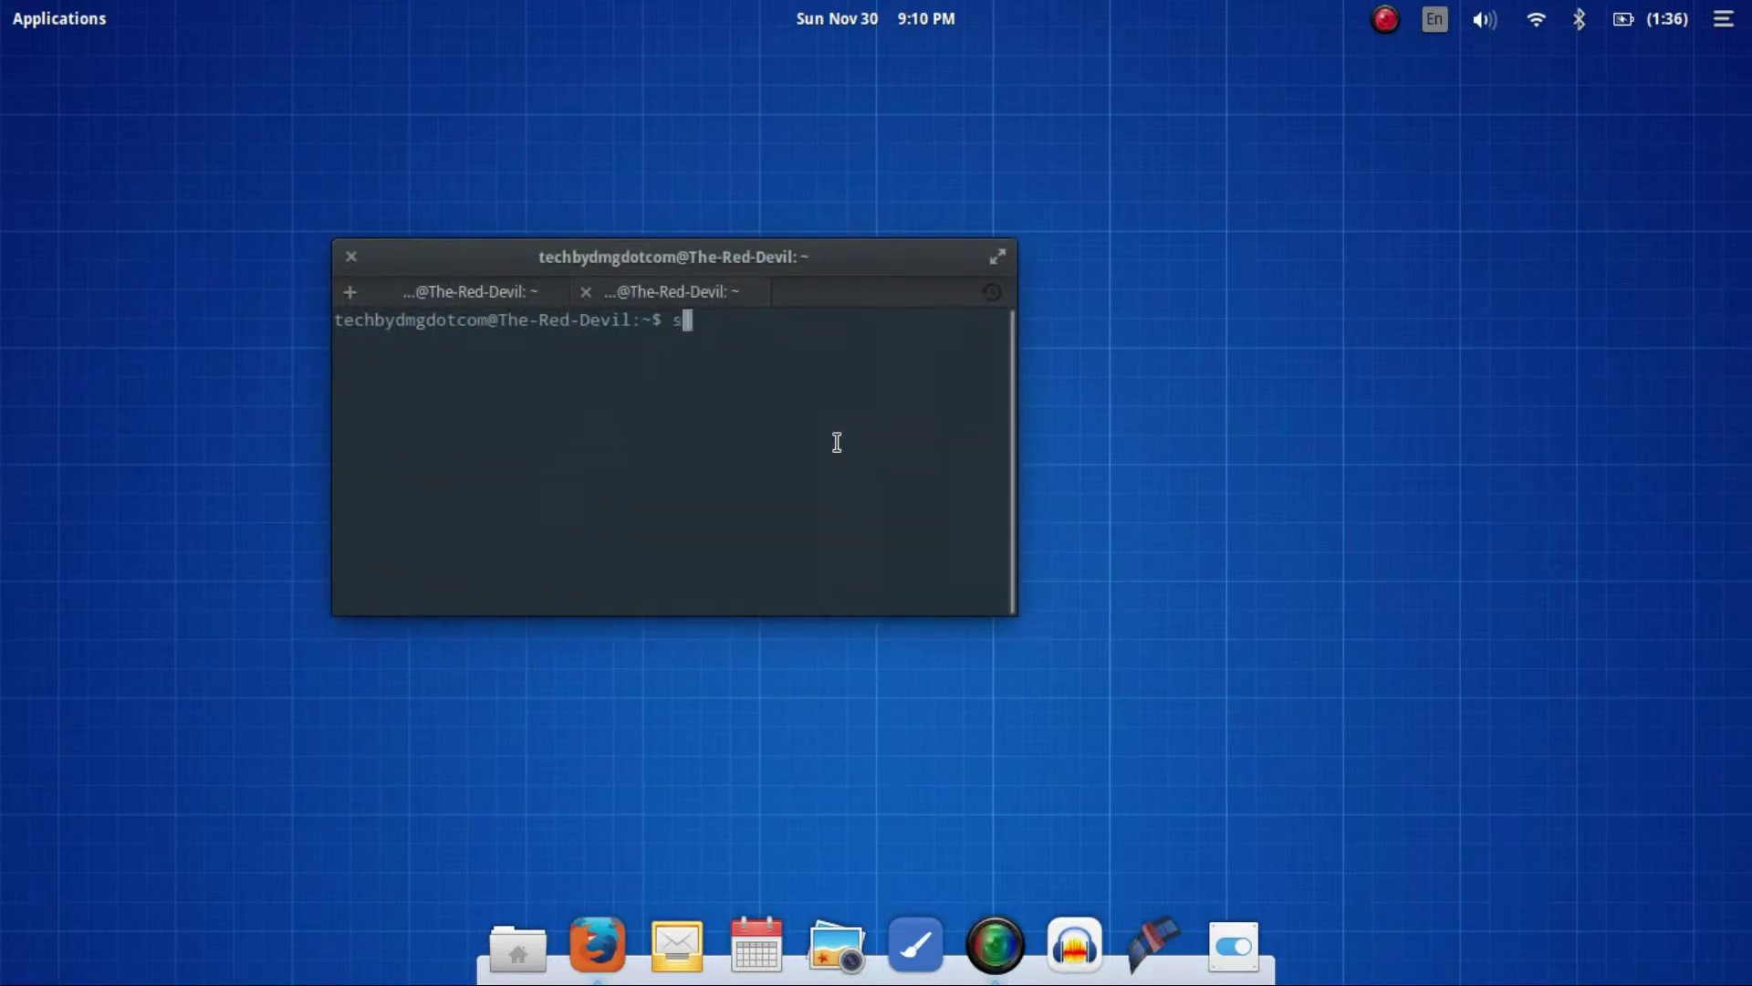
# - Run 'sudo nautilus' and submit the administrator password
pyautogui.write('sudo nautilus')
pyautogui.press('Return')
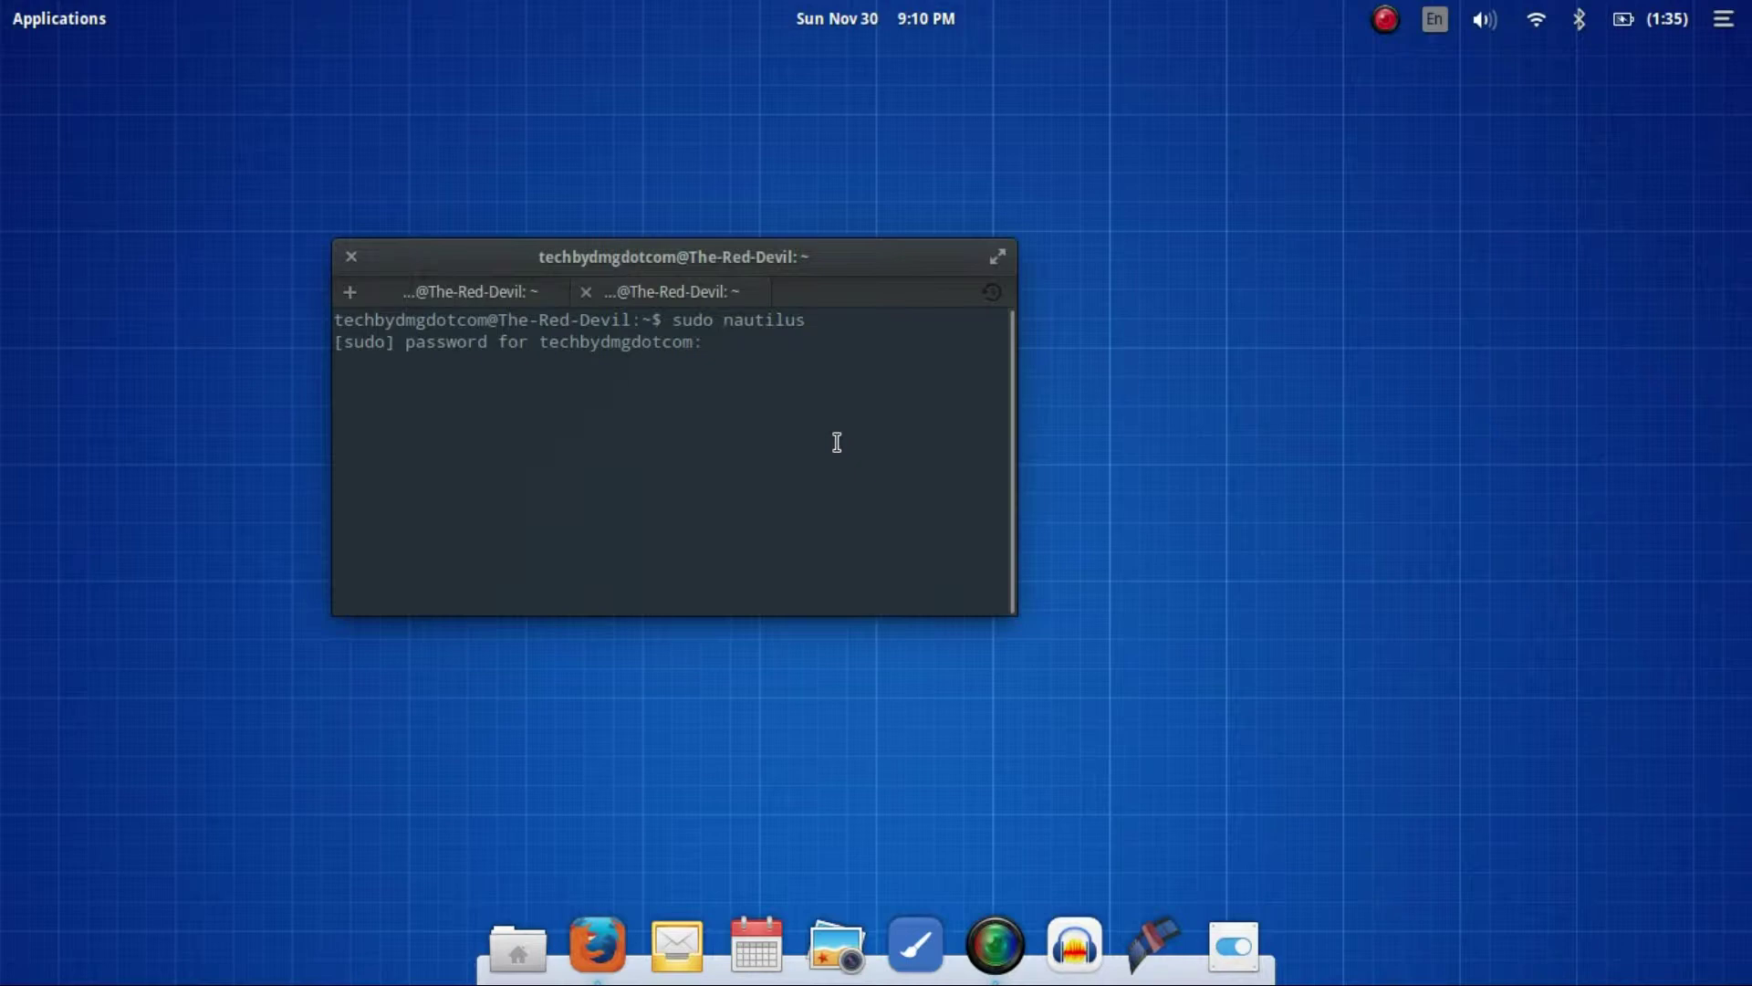
pyautogui.press('Return')
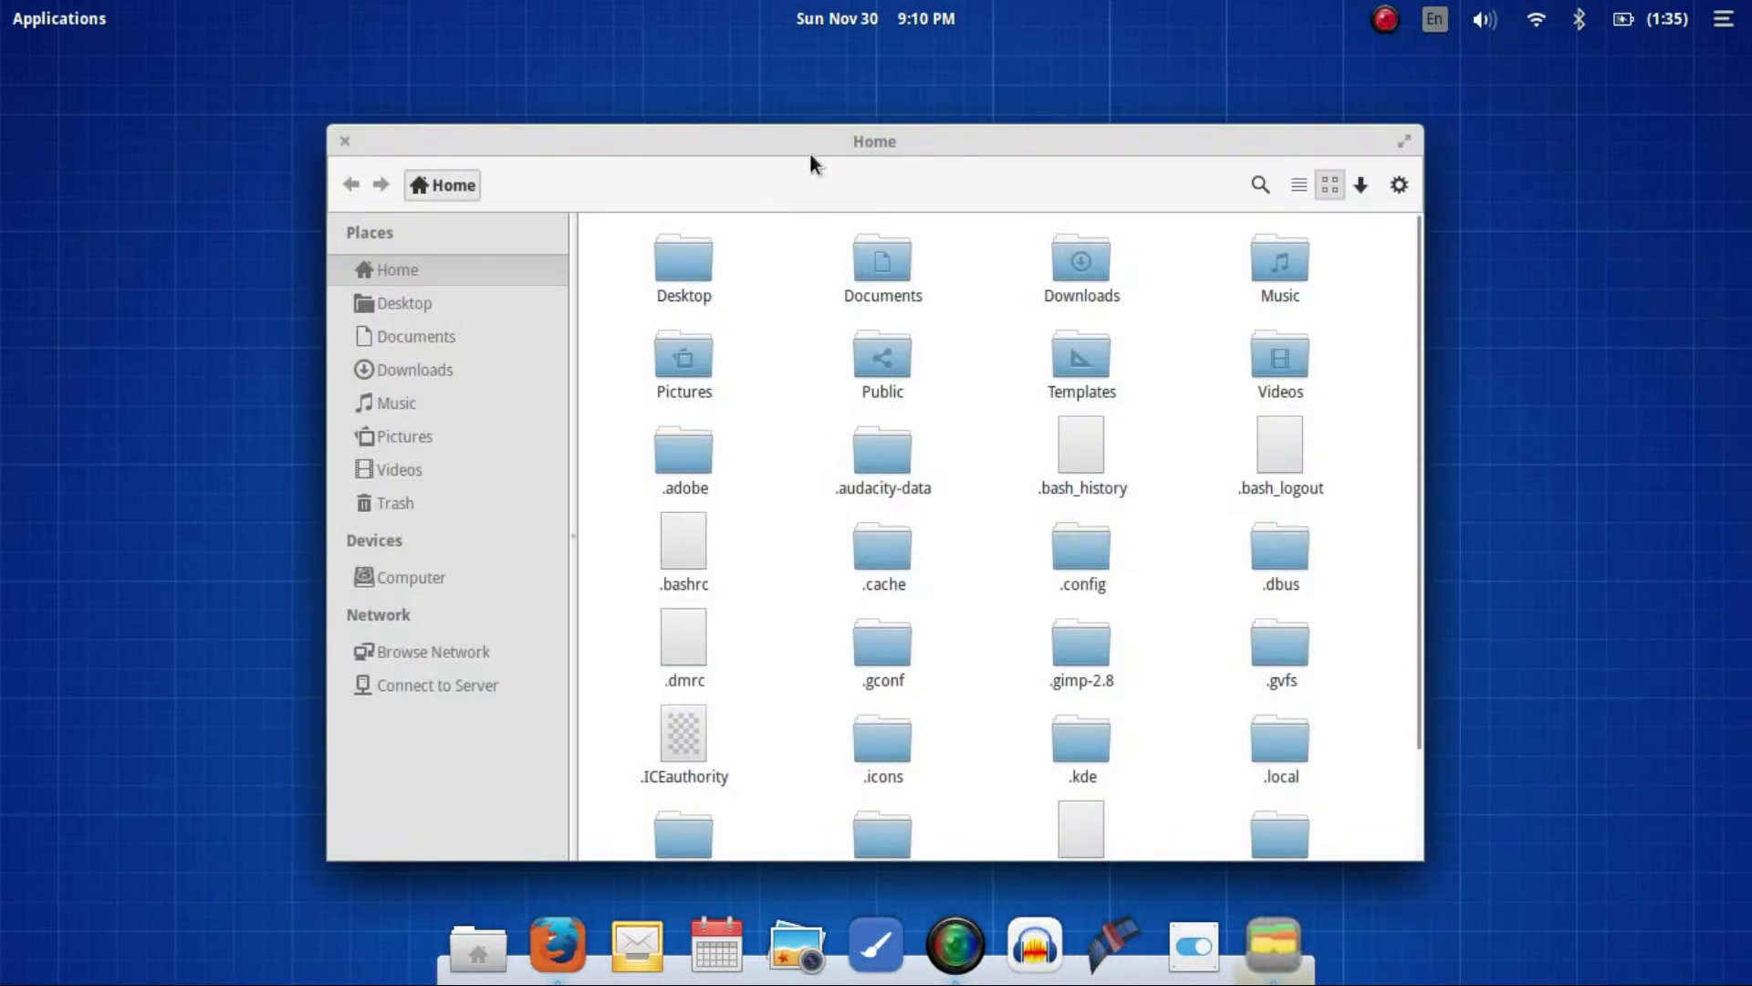
# - Move the root Files window and open Computer > usr > share
pyautogui.moveTo(809, 150); pyautogui.dragTo(751, 89)
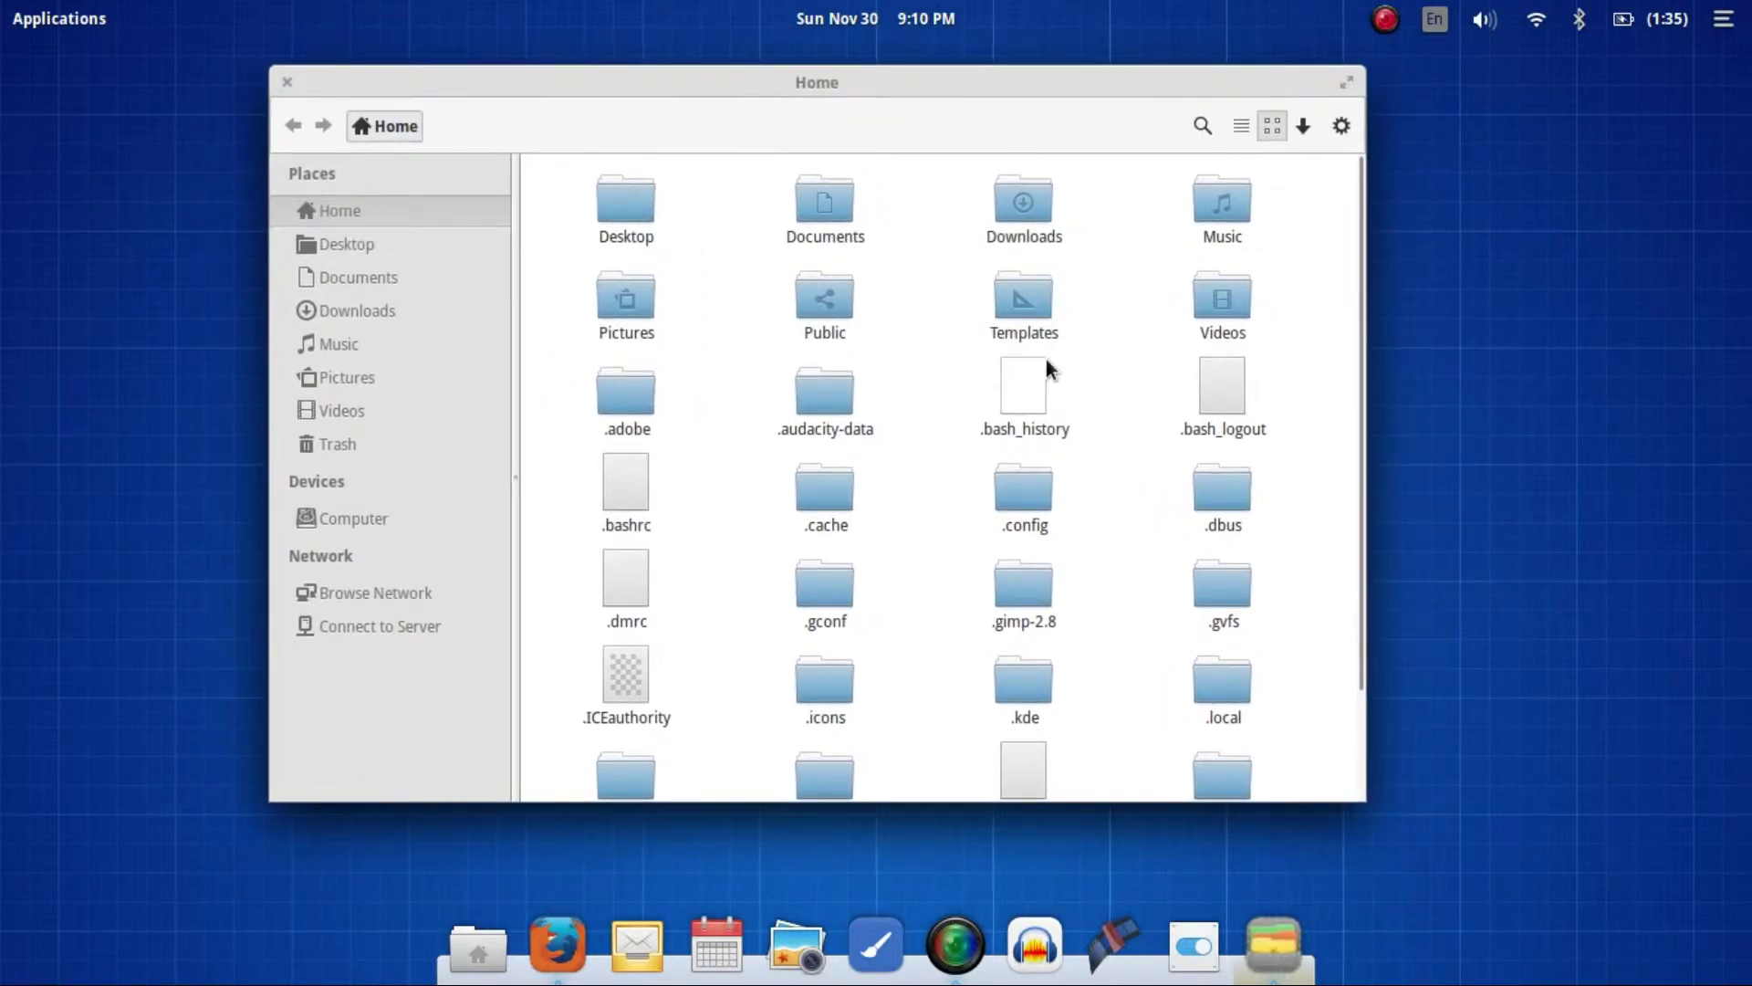
pyautogui.click(392, 523)
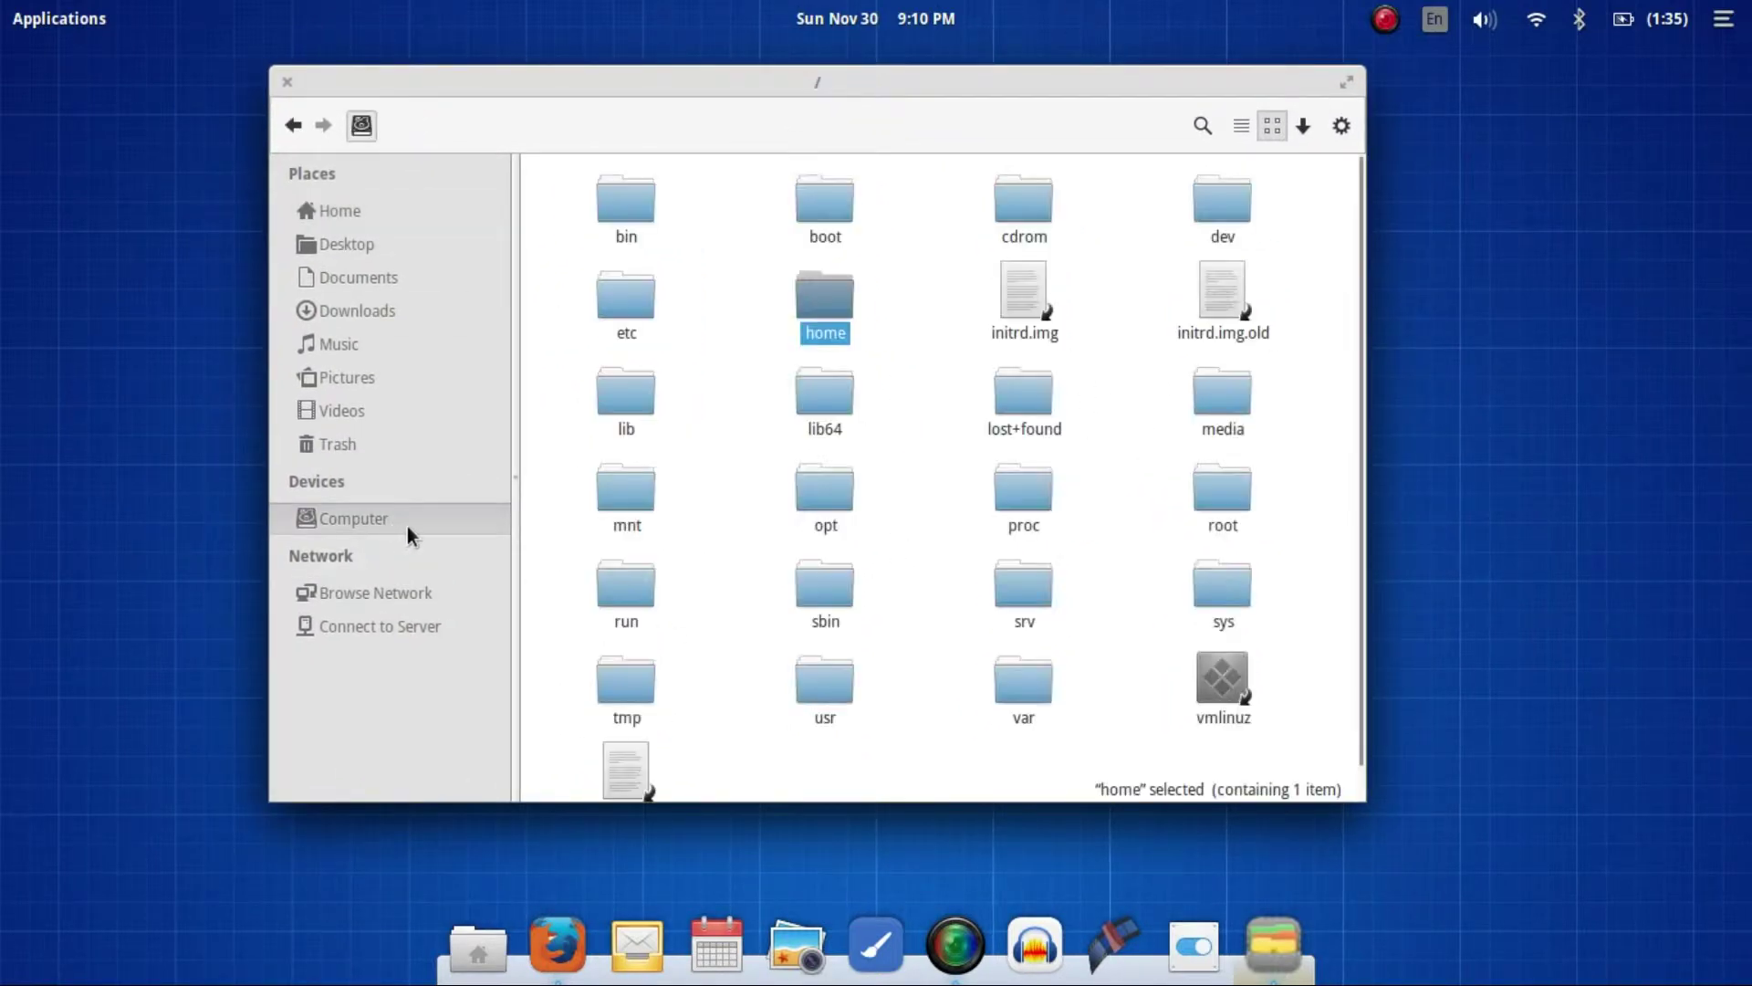
pyautogui.doubleClick(833, 680)
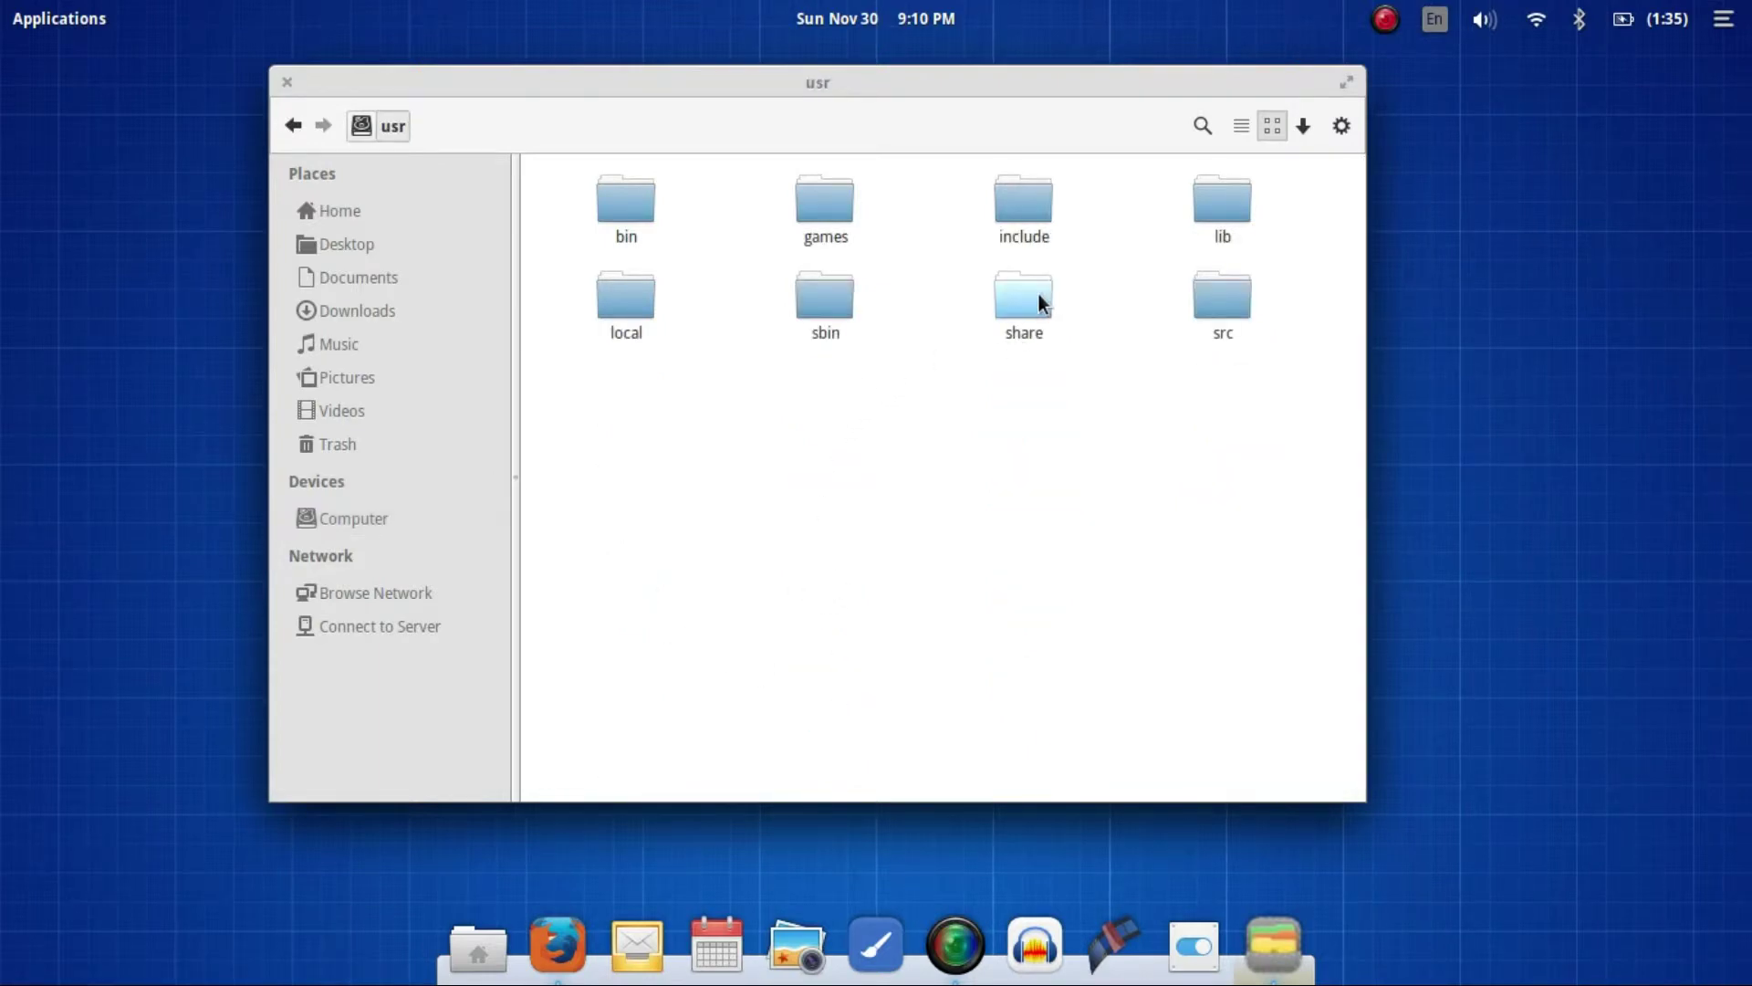
pyautogui.doubleClick(1038, 293)
# - Open the icons folder in /usr/share and reposition the window
pyautogui.scroll(-10, 836, 393)
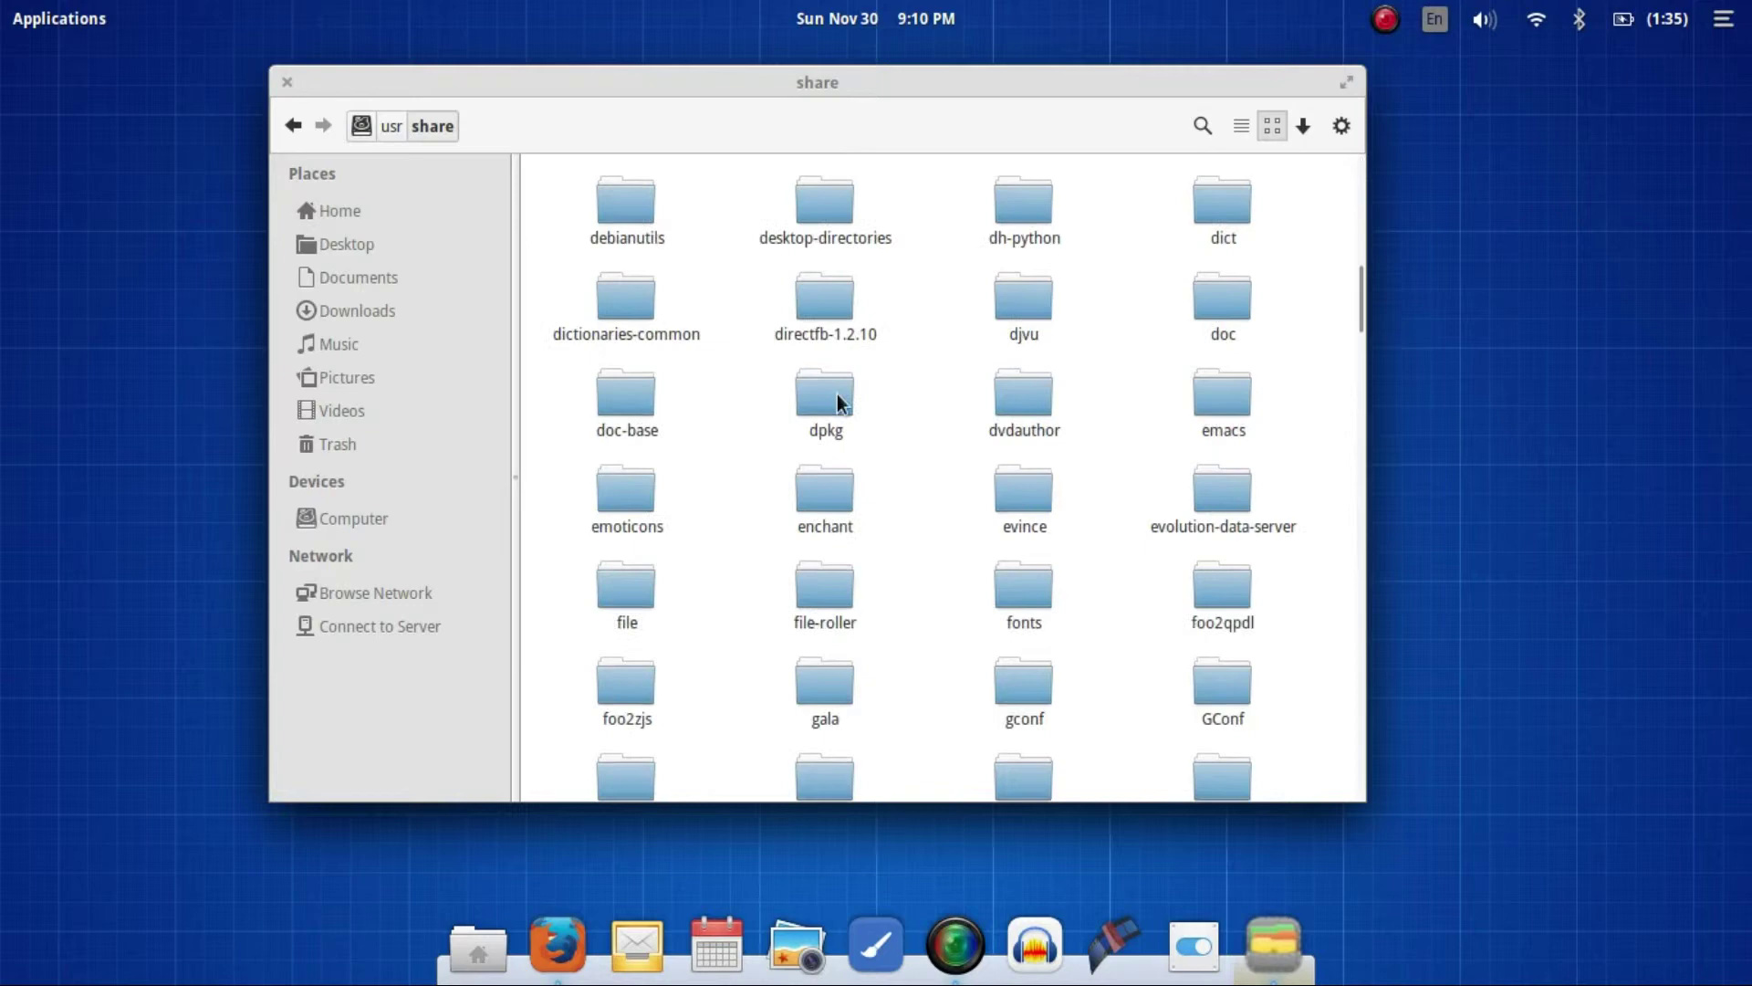
pyautogui.scroll(-5, 841, 396)
pyautogui.scroll(-10, 929, 553)
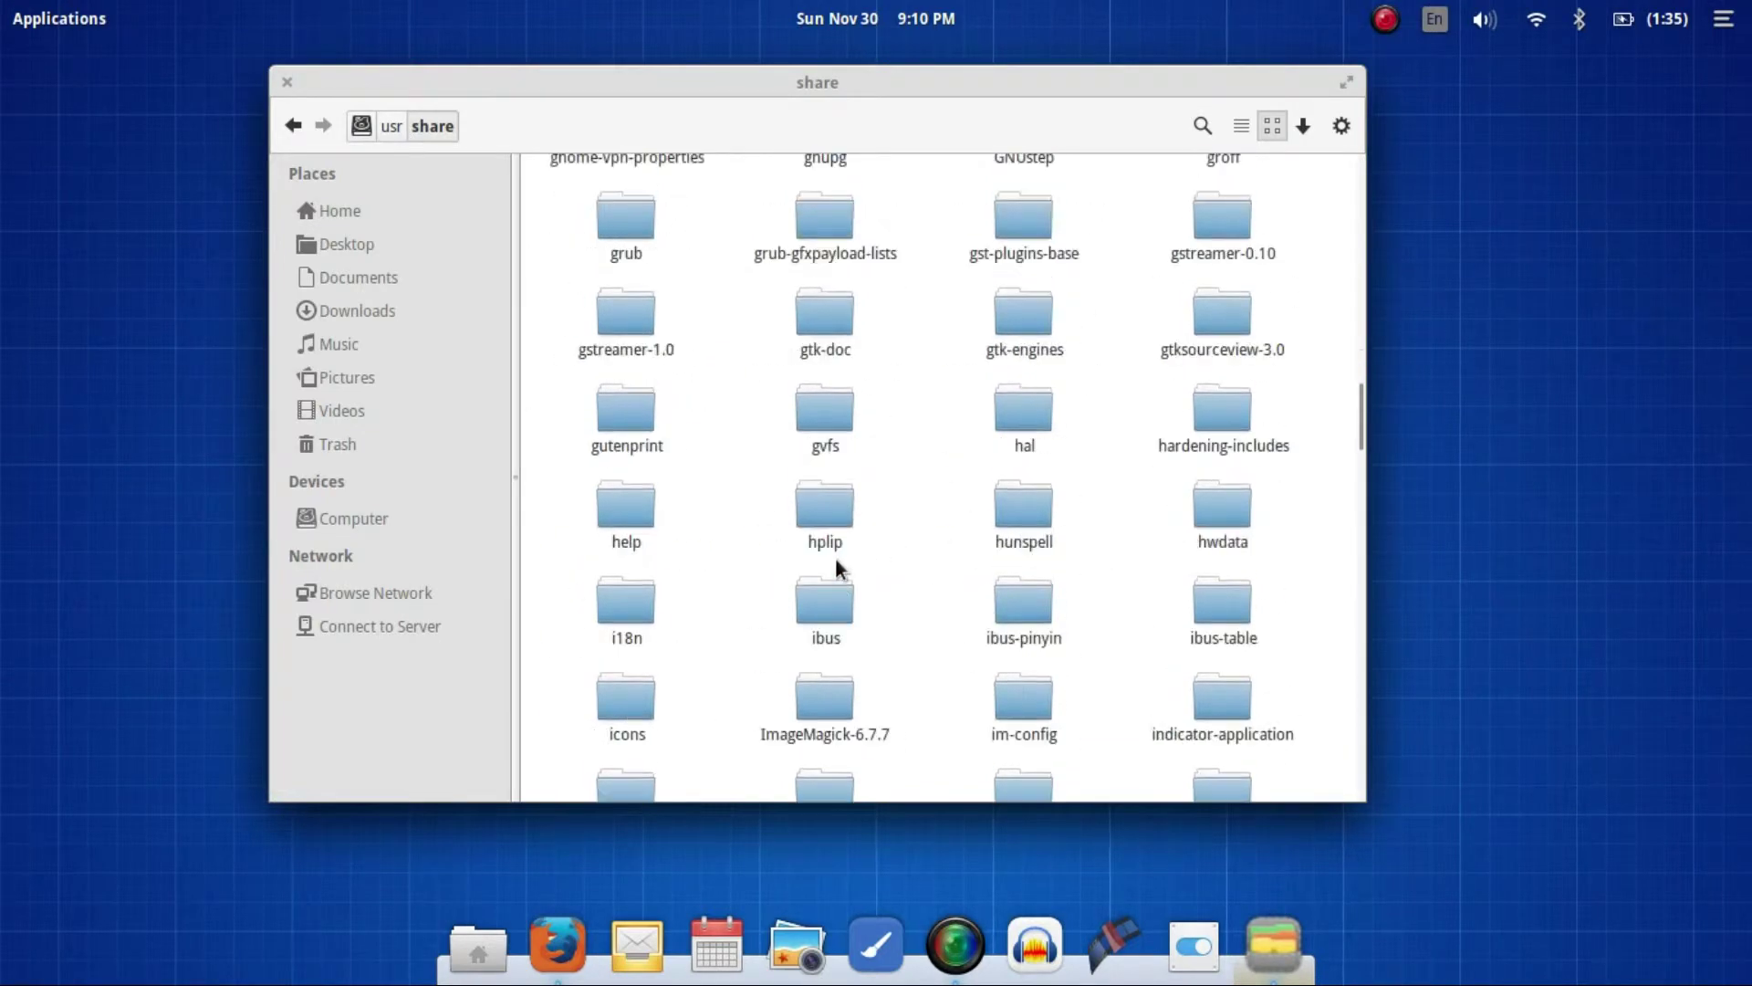
pyautogui.scroll(-5, 838, 556)
pyautogui.scroll(4, 638, 564)
pyautogui.scroll(-4, 676, 580)
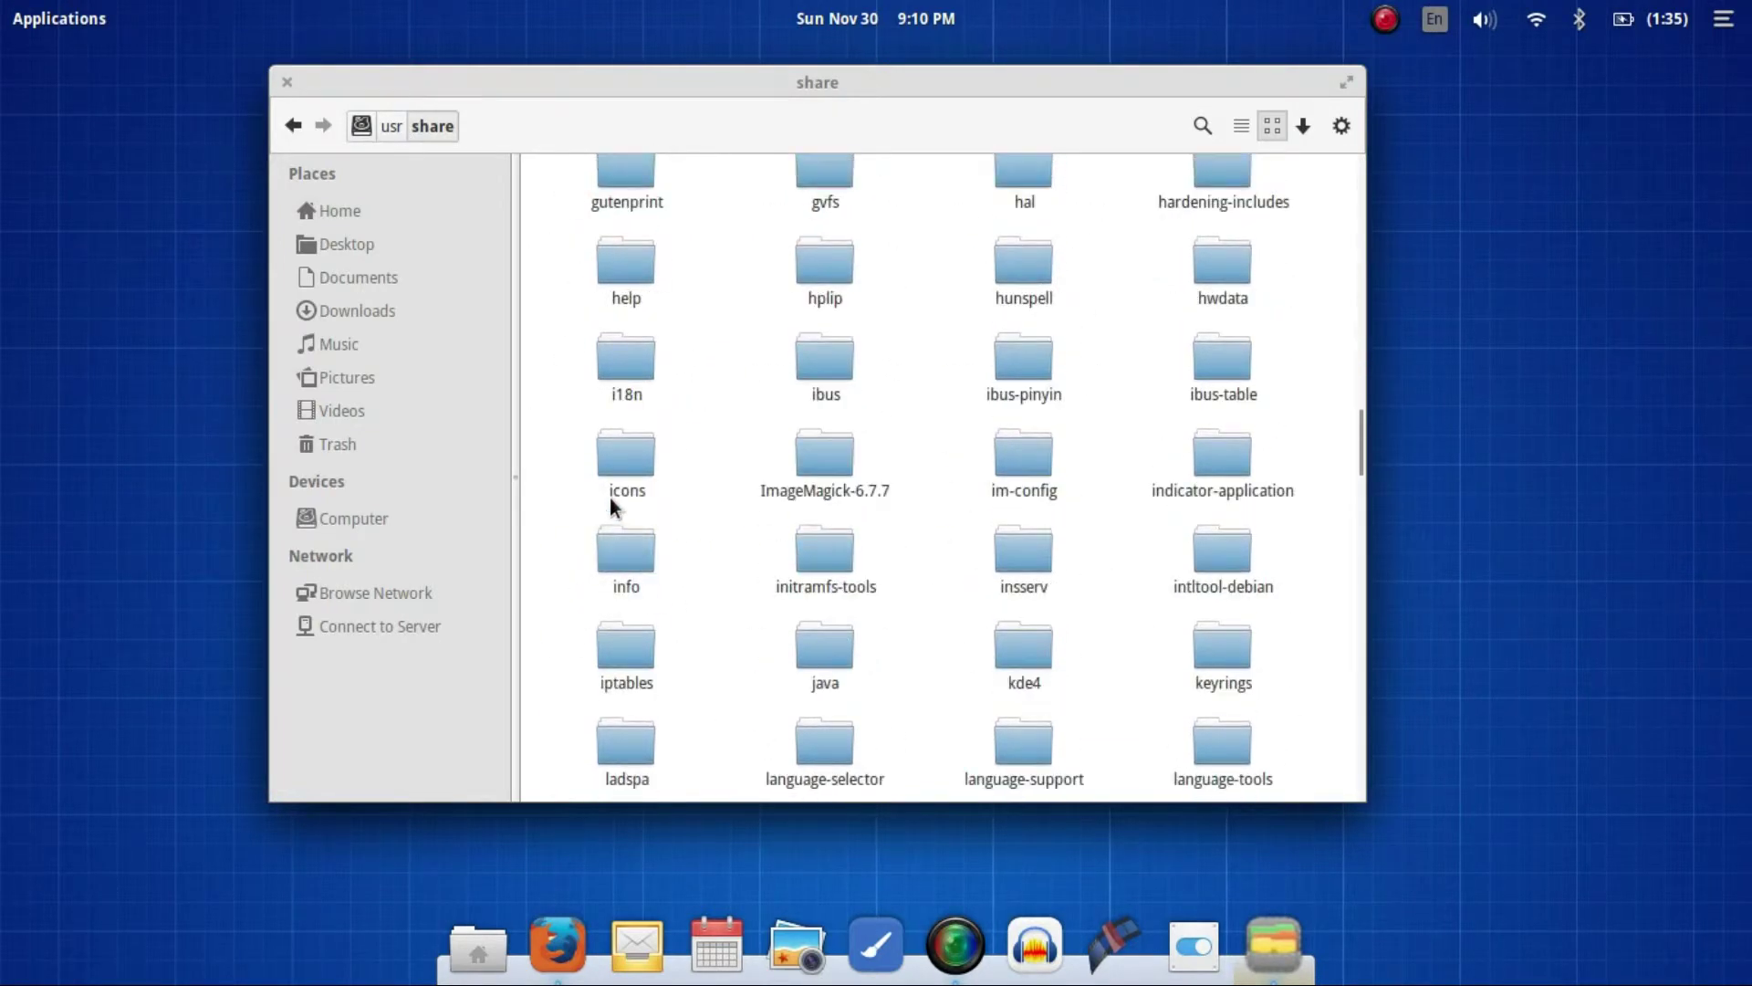
pyautogui.doubleClick(628, 463)
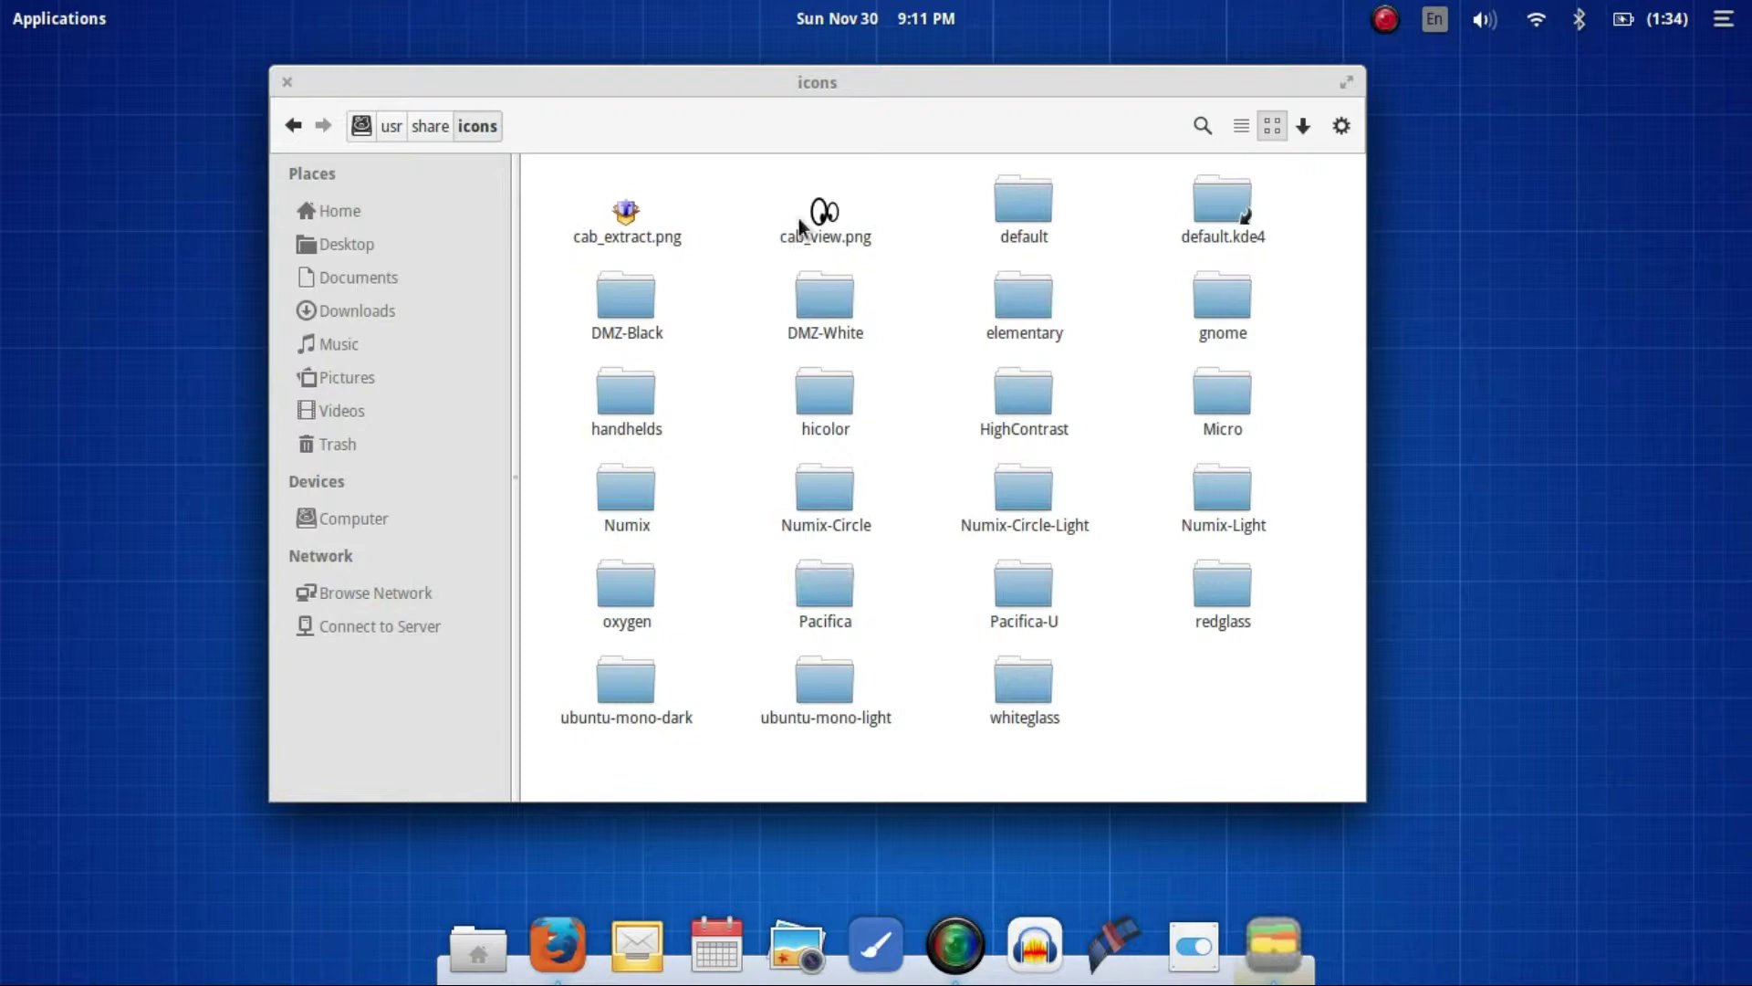
pyautogui.moveTo(810, 89); pyautogui.dragTo(627, 153)
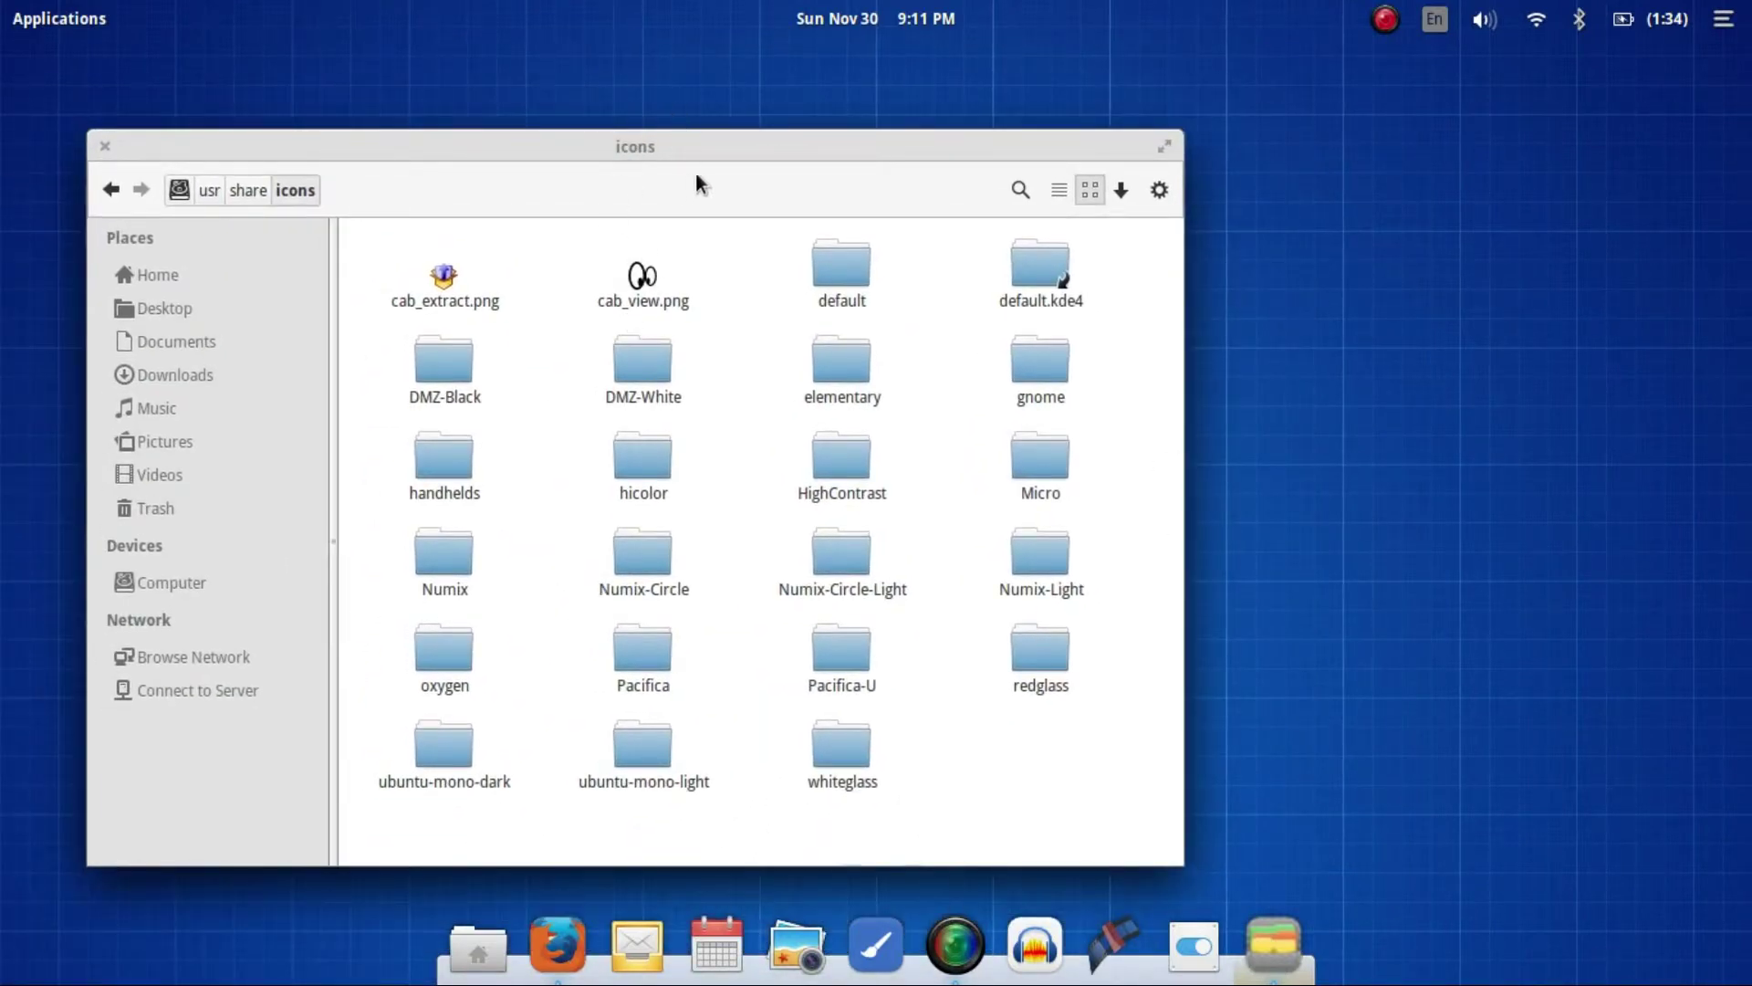
pyautogui.moveTo(710, 148); pyautogui.dragTo(54, 64)
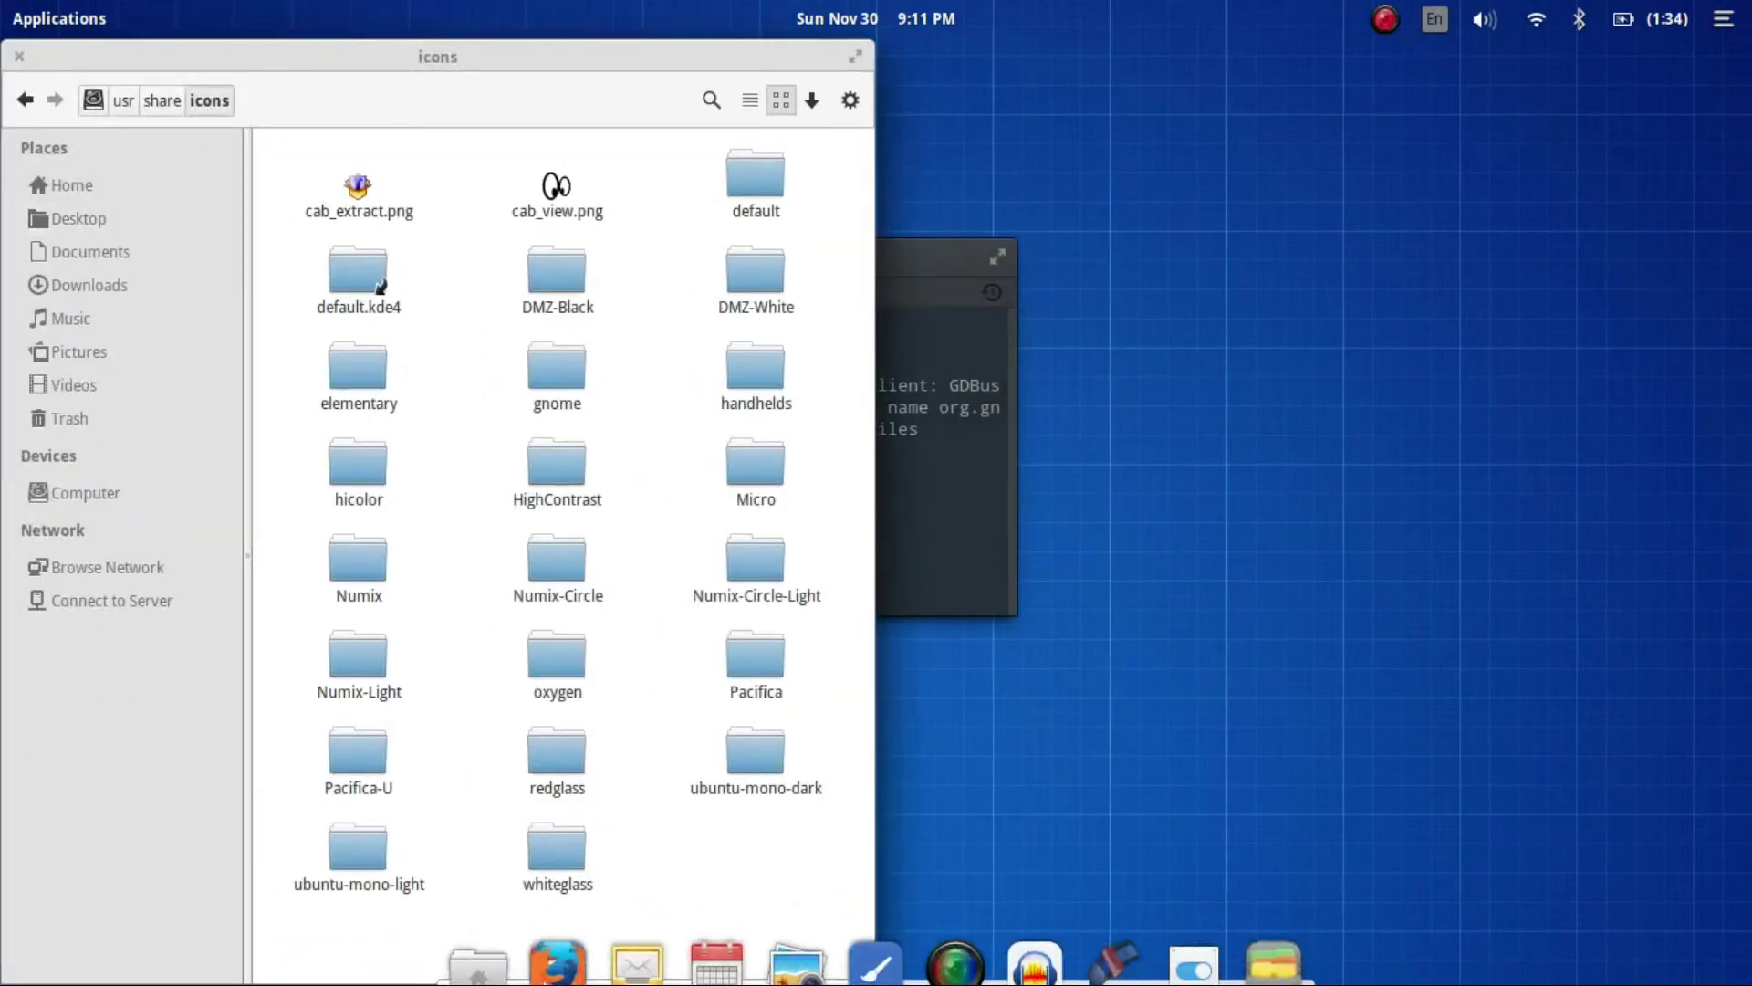
# - Tile a Downloads window on the right and open the miroex ZIP in Archive Manager
pyautogui.click(492, 946)
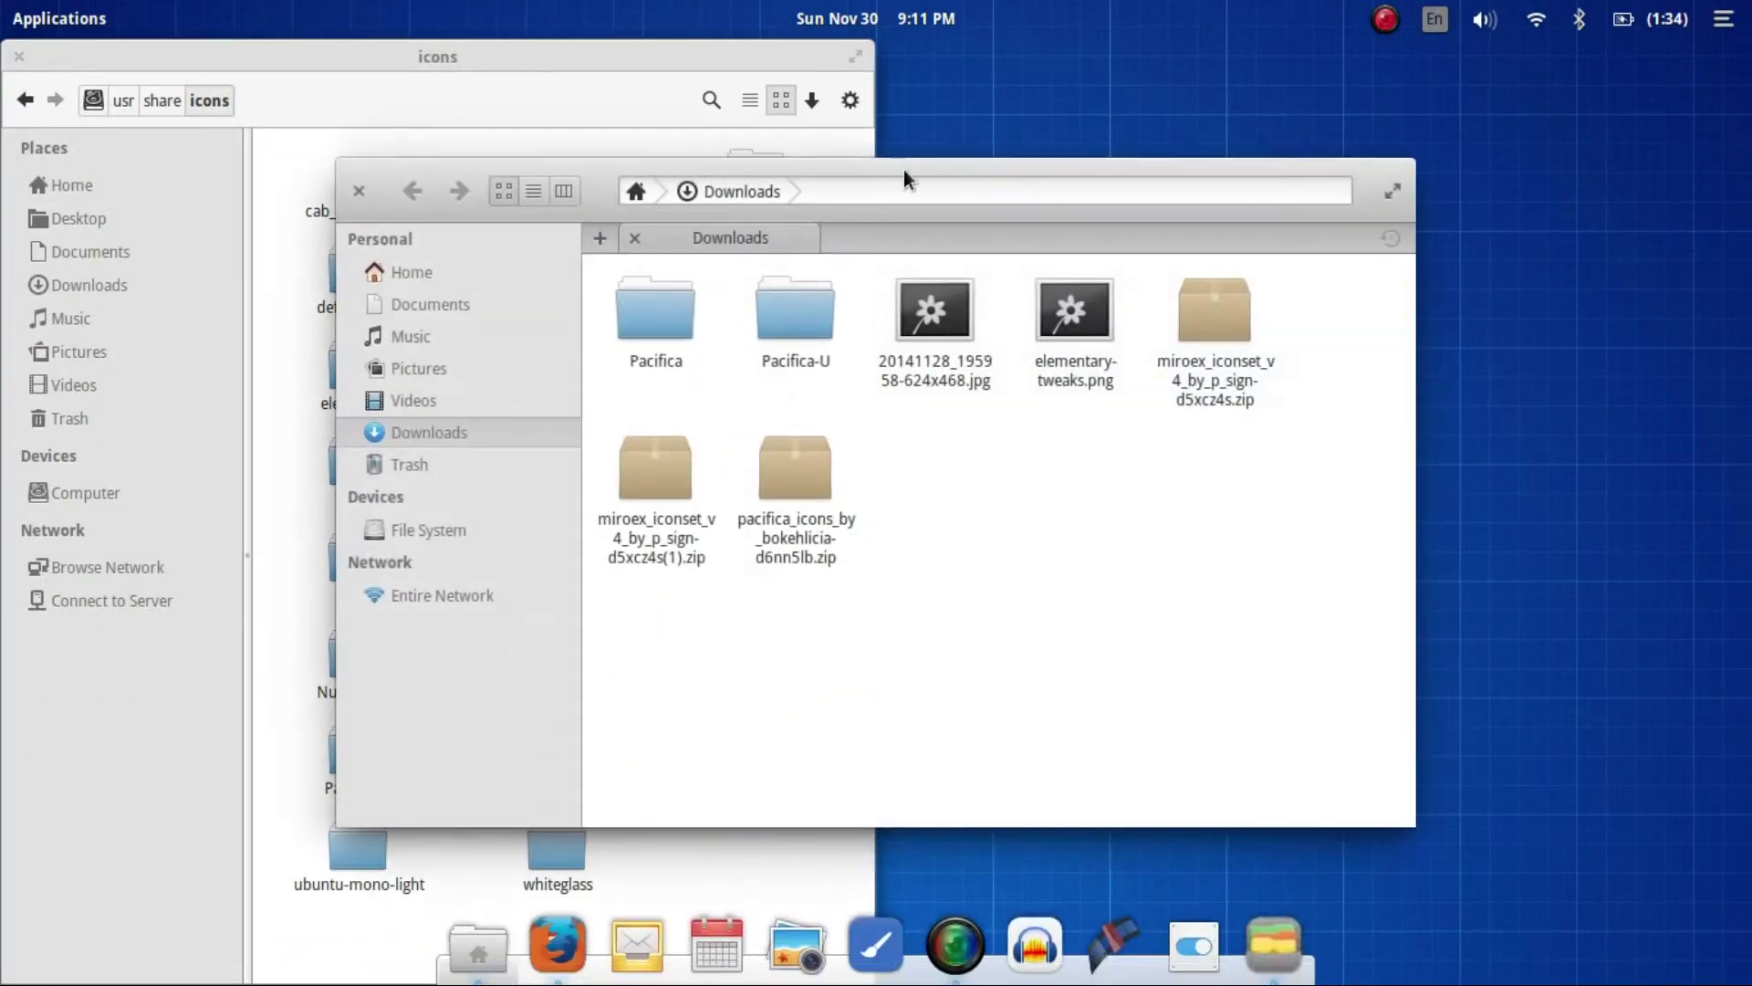
pyautogui.moveTo(1047, 165); pyautogui.dragTo(1750, 96)
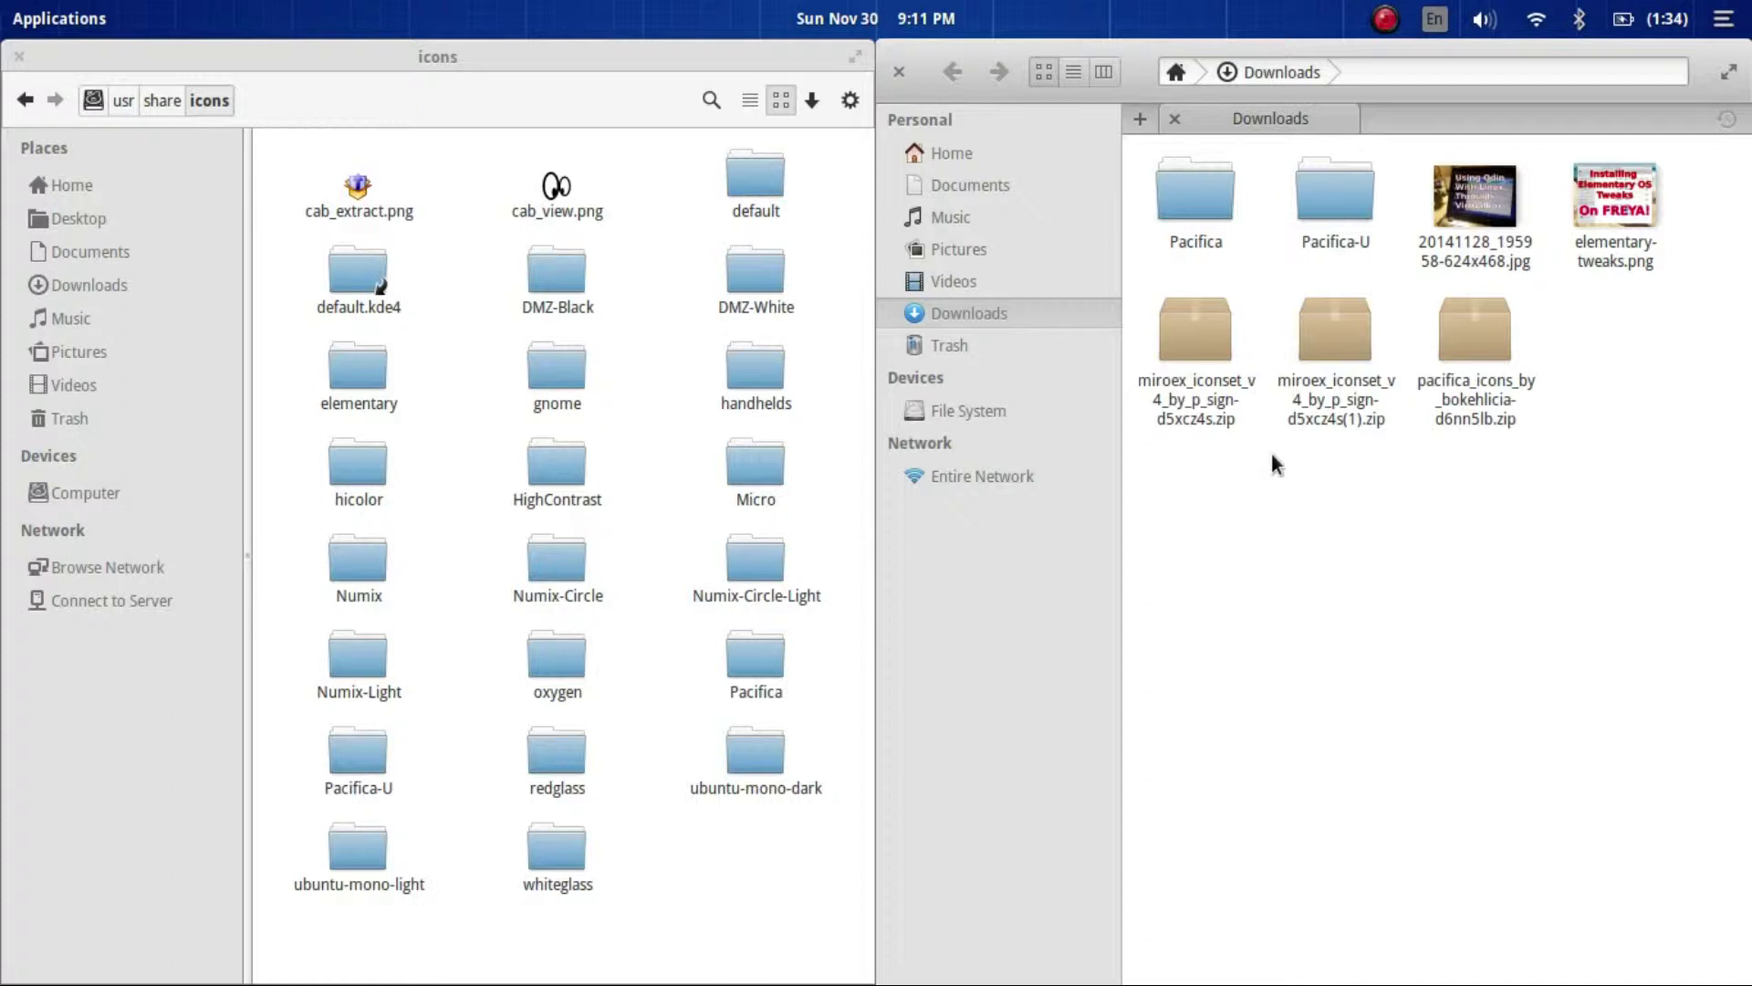
pyautogui.rightClick(1190, 352)
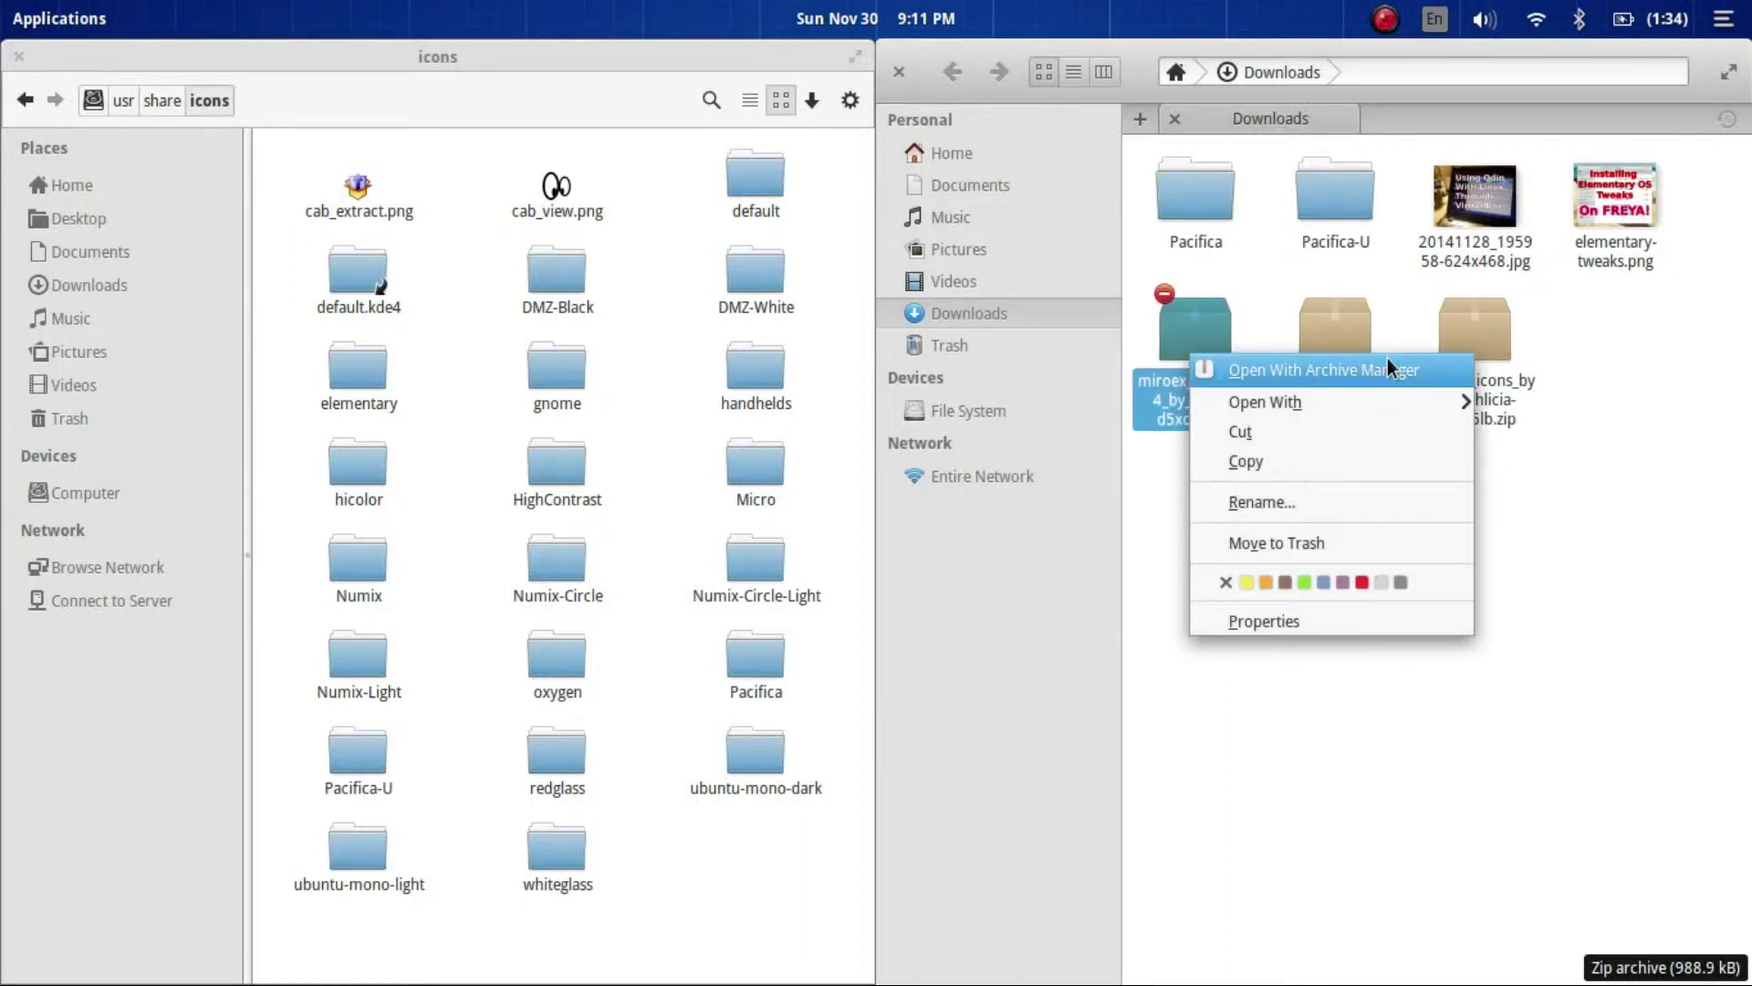
pyautogui.click(1387, 363)
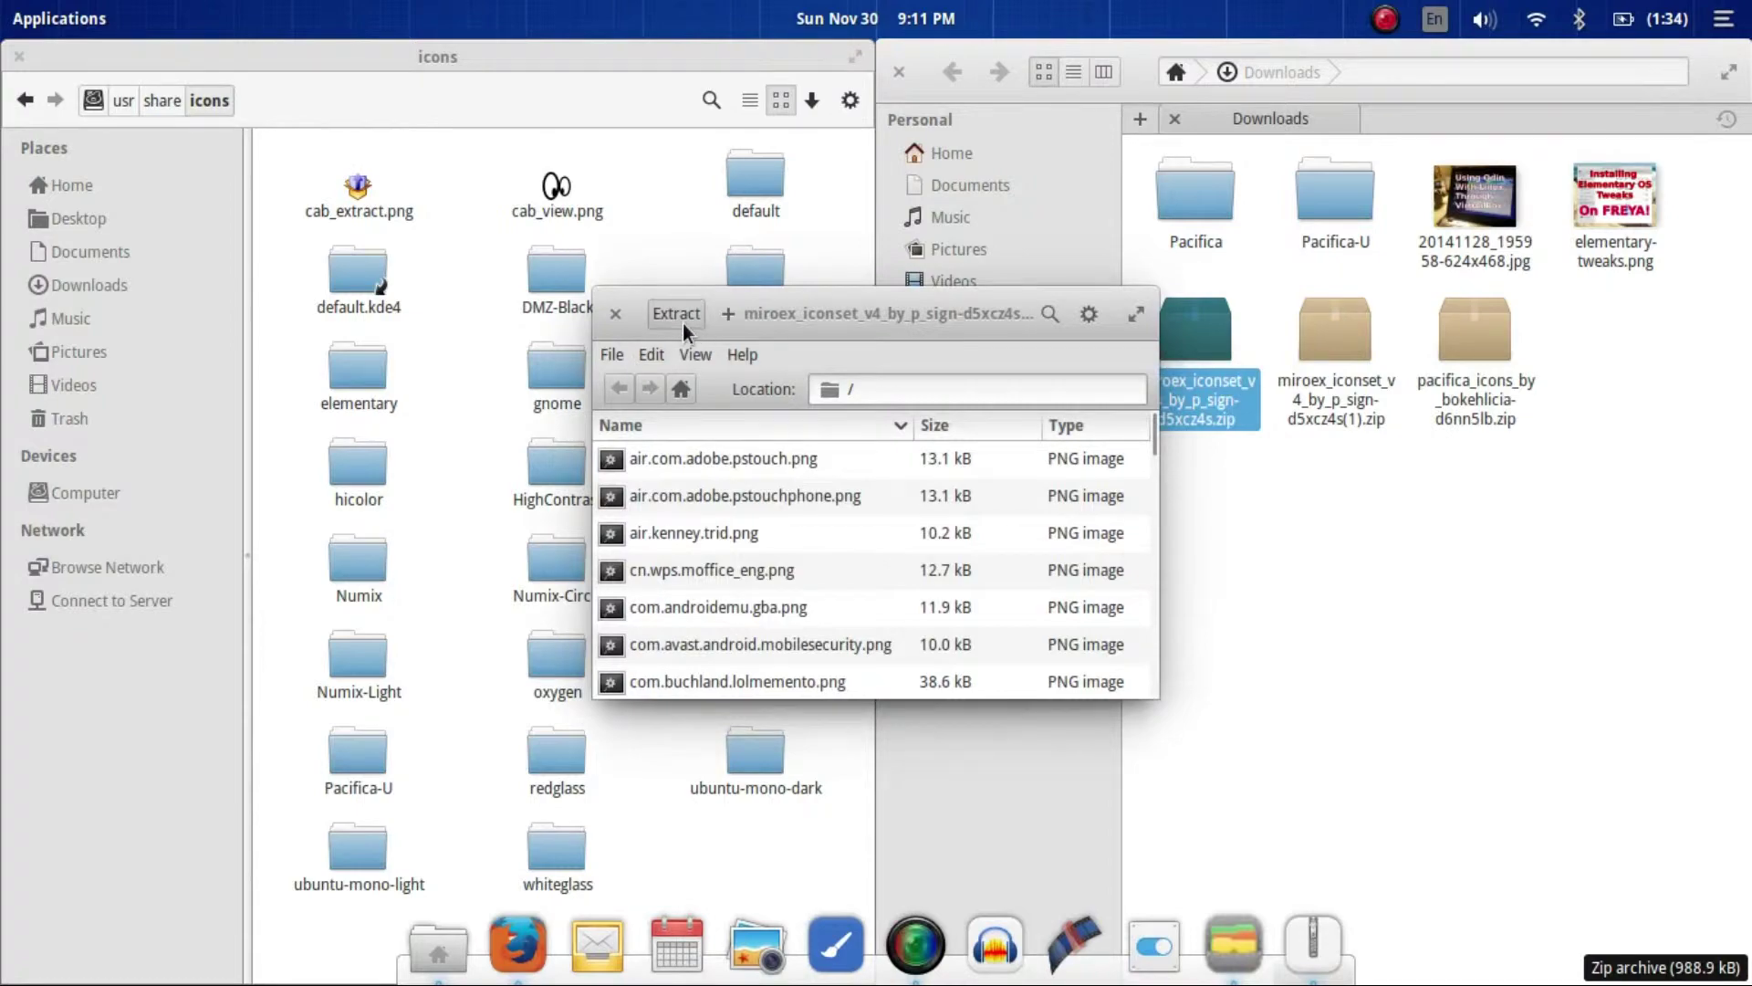
# - Extract the MiroEx archive's files and close Archive Manager
pyautogui.click(680, 320)
pyautogui.click(1178, 776)
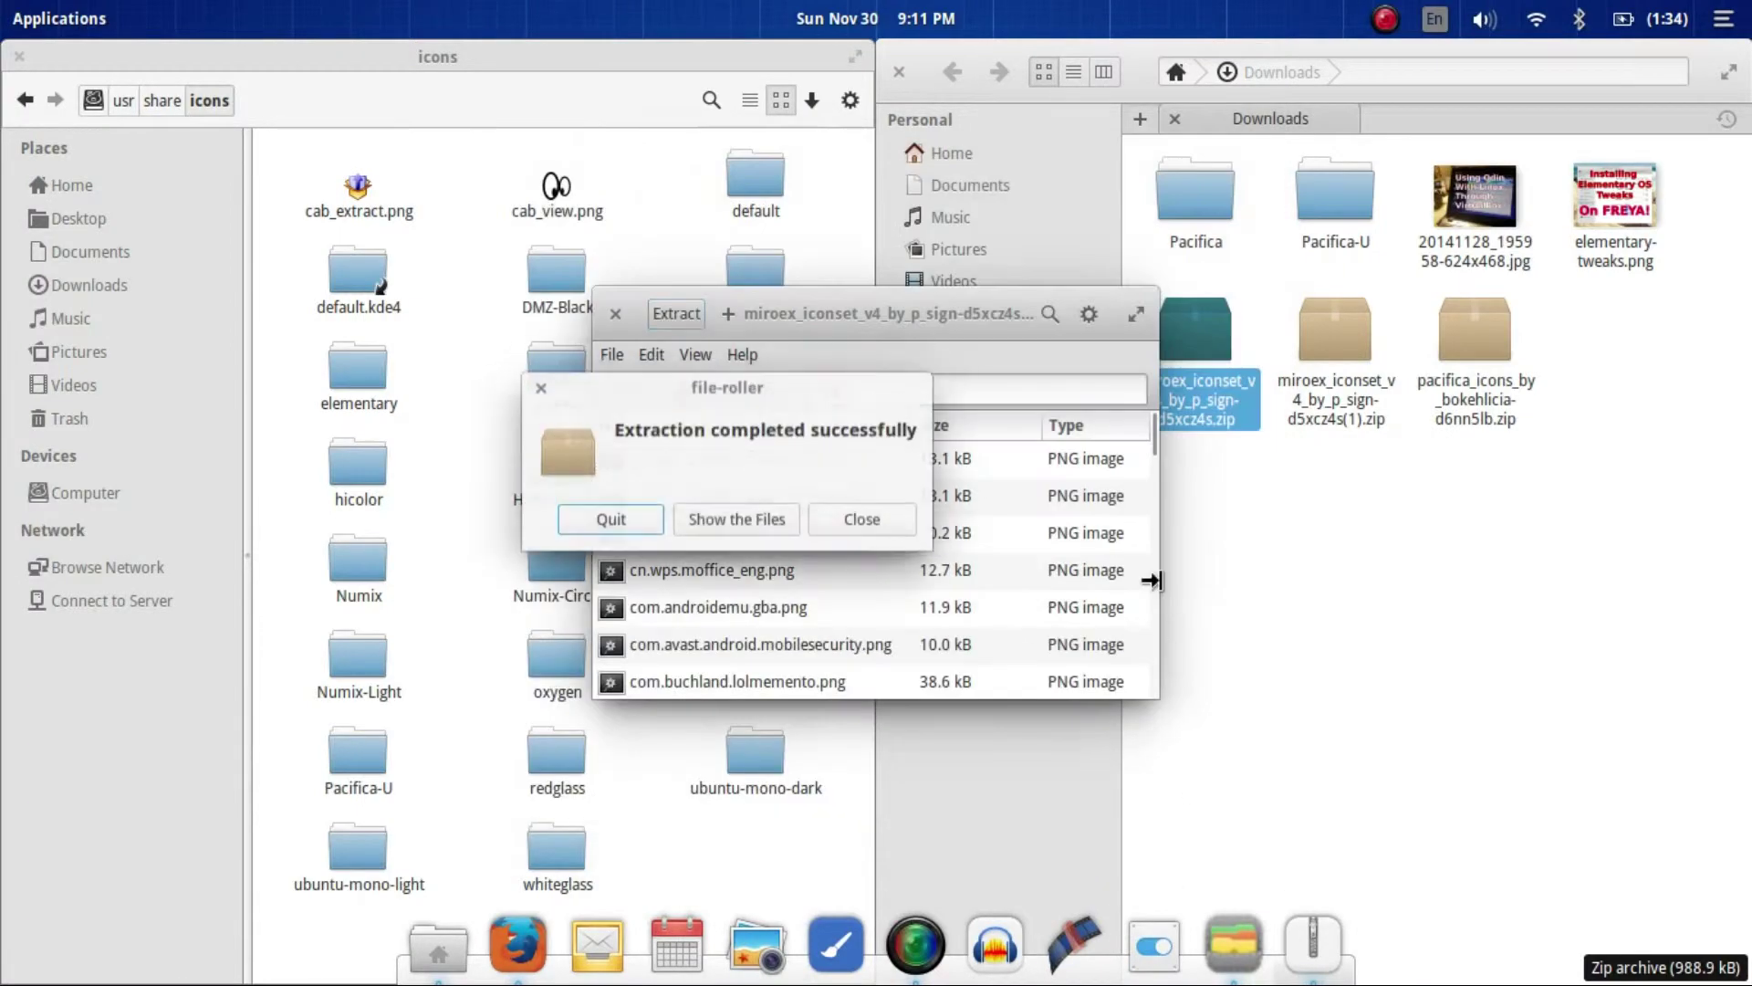
pyautogui.click(745, 553)
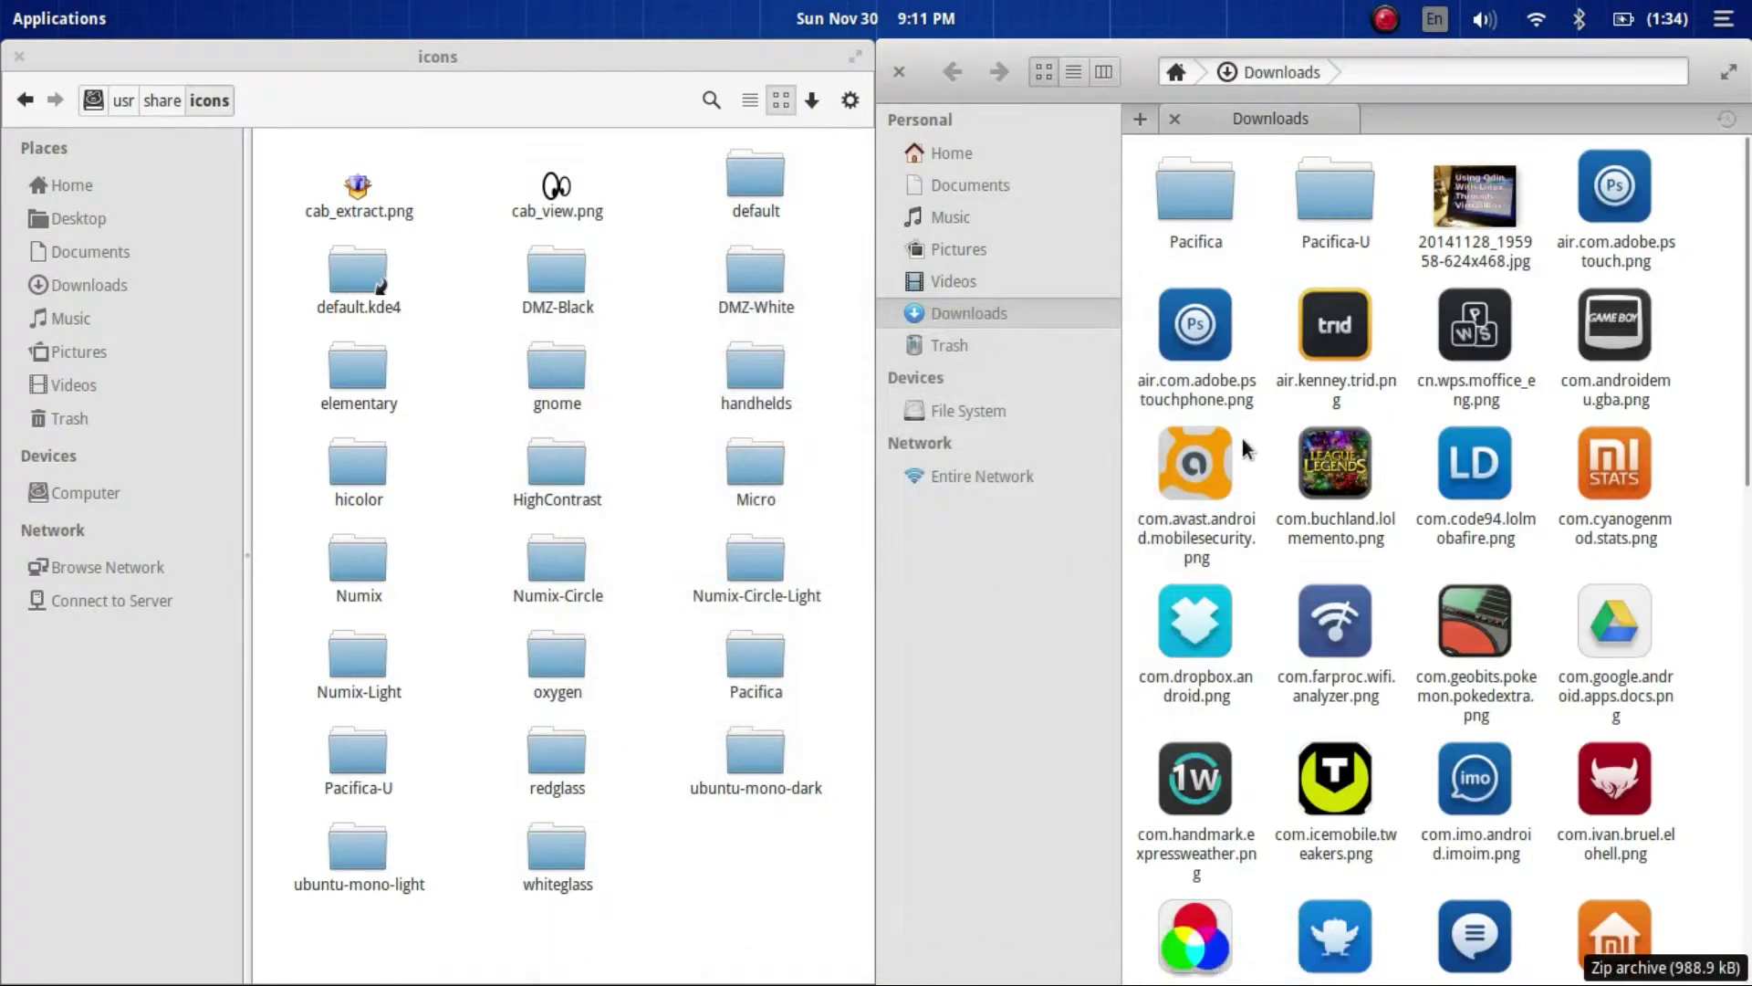
pyautogui.scroll(-15, 1625, 456)
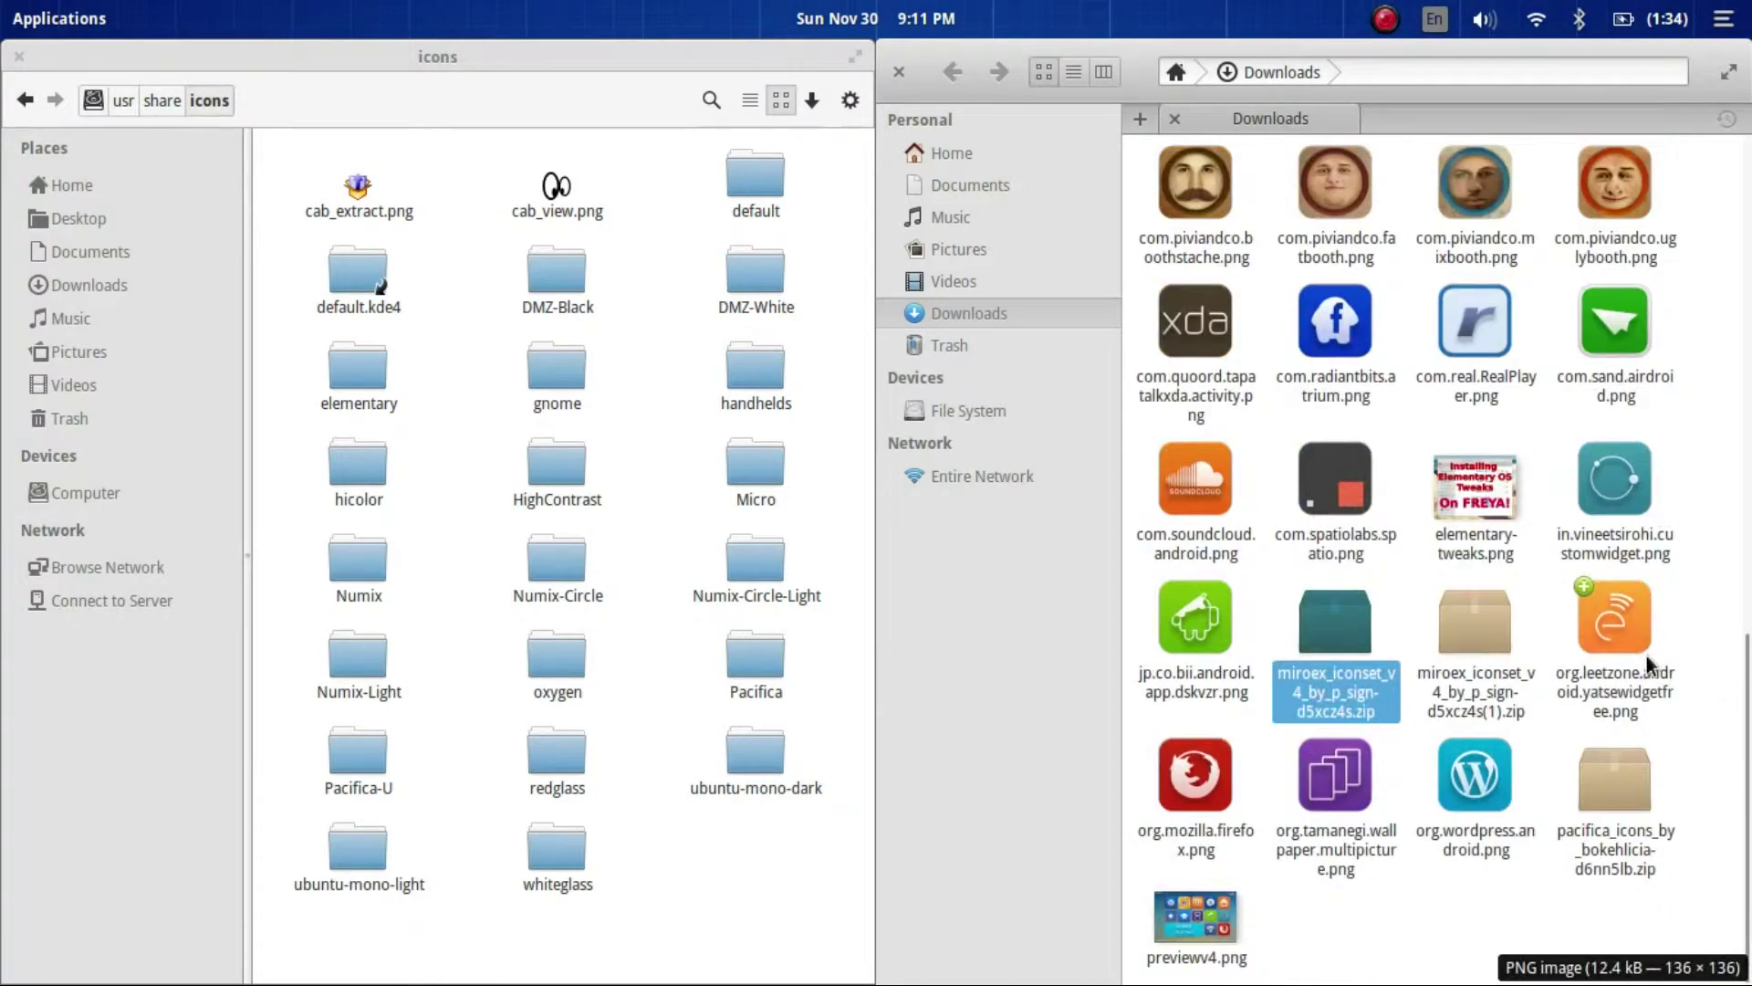
pyautogui.scroll(15, 1646, 562)
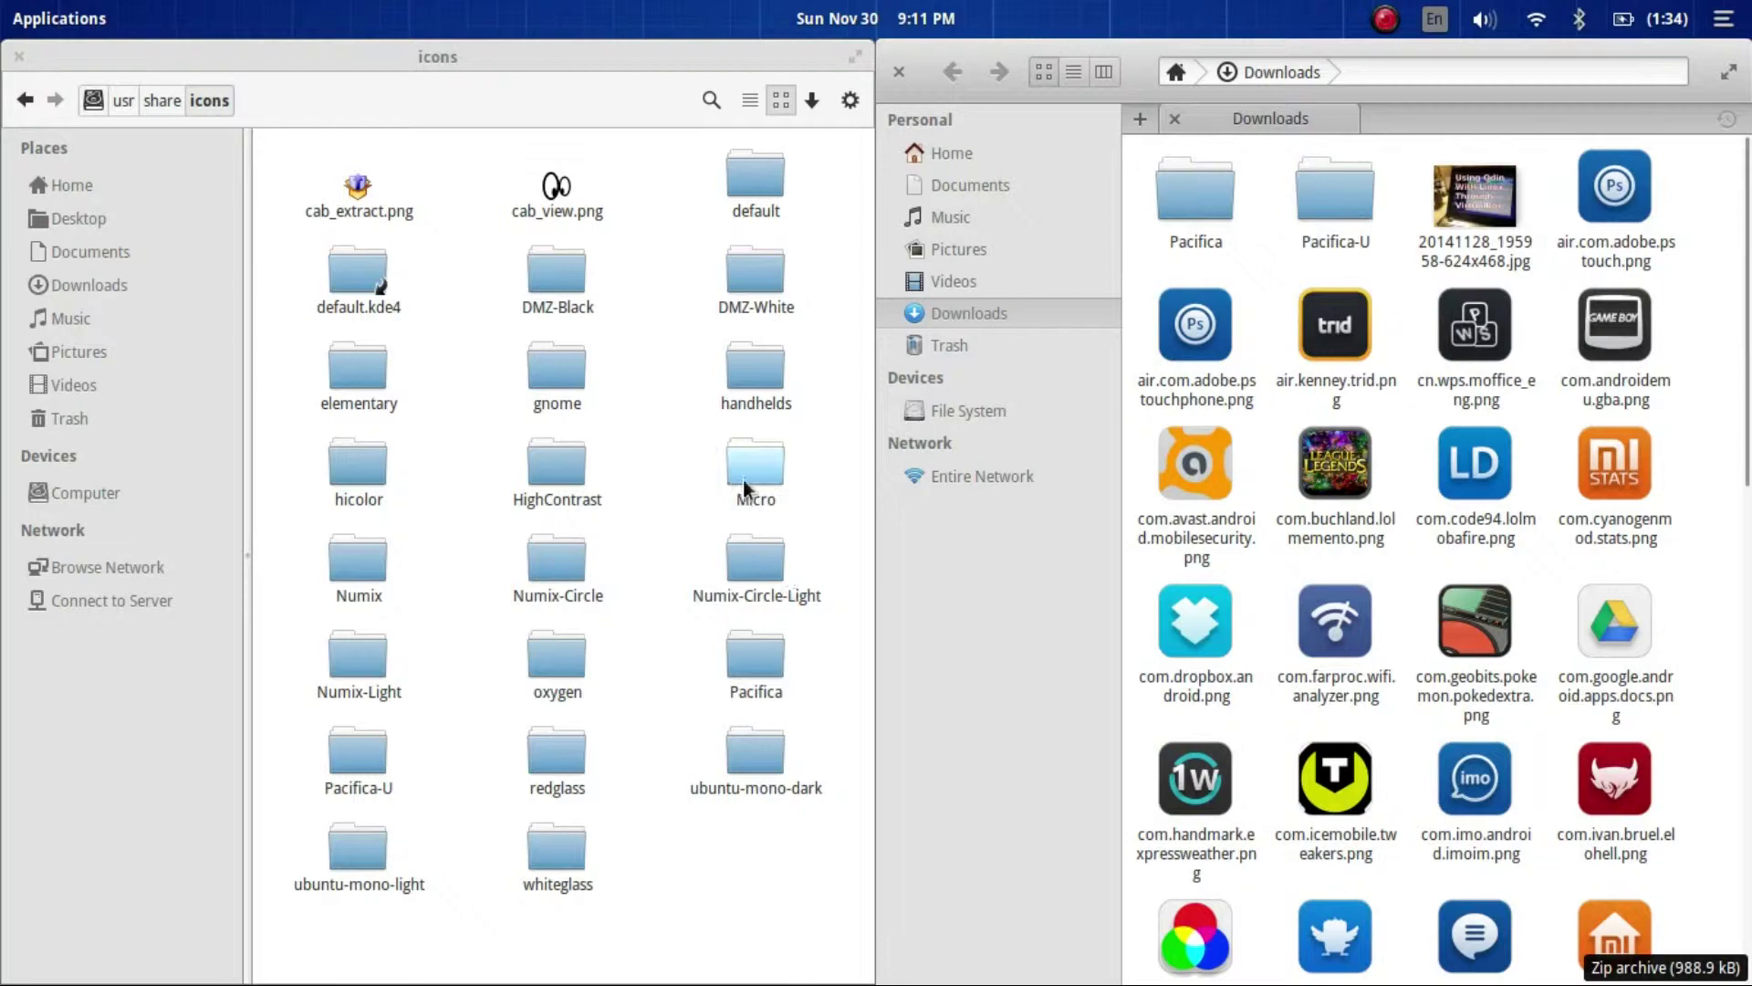
# - Check the icons inside the Micro folder, then return to /usr/share/icons
pyautogui.doubleClick(743, 482)
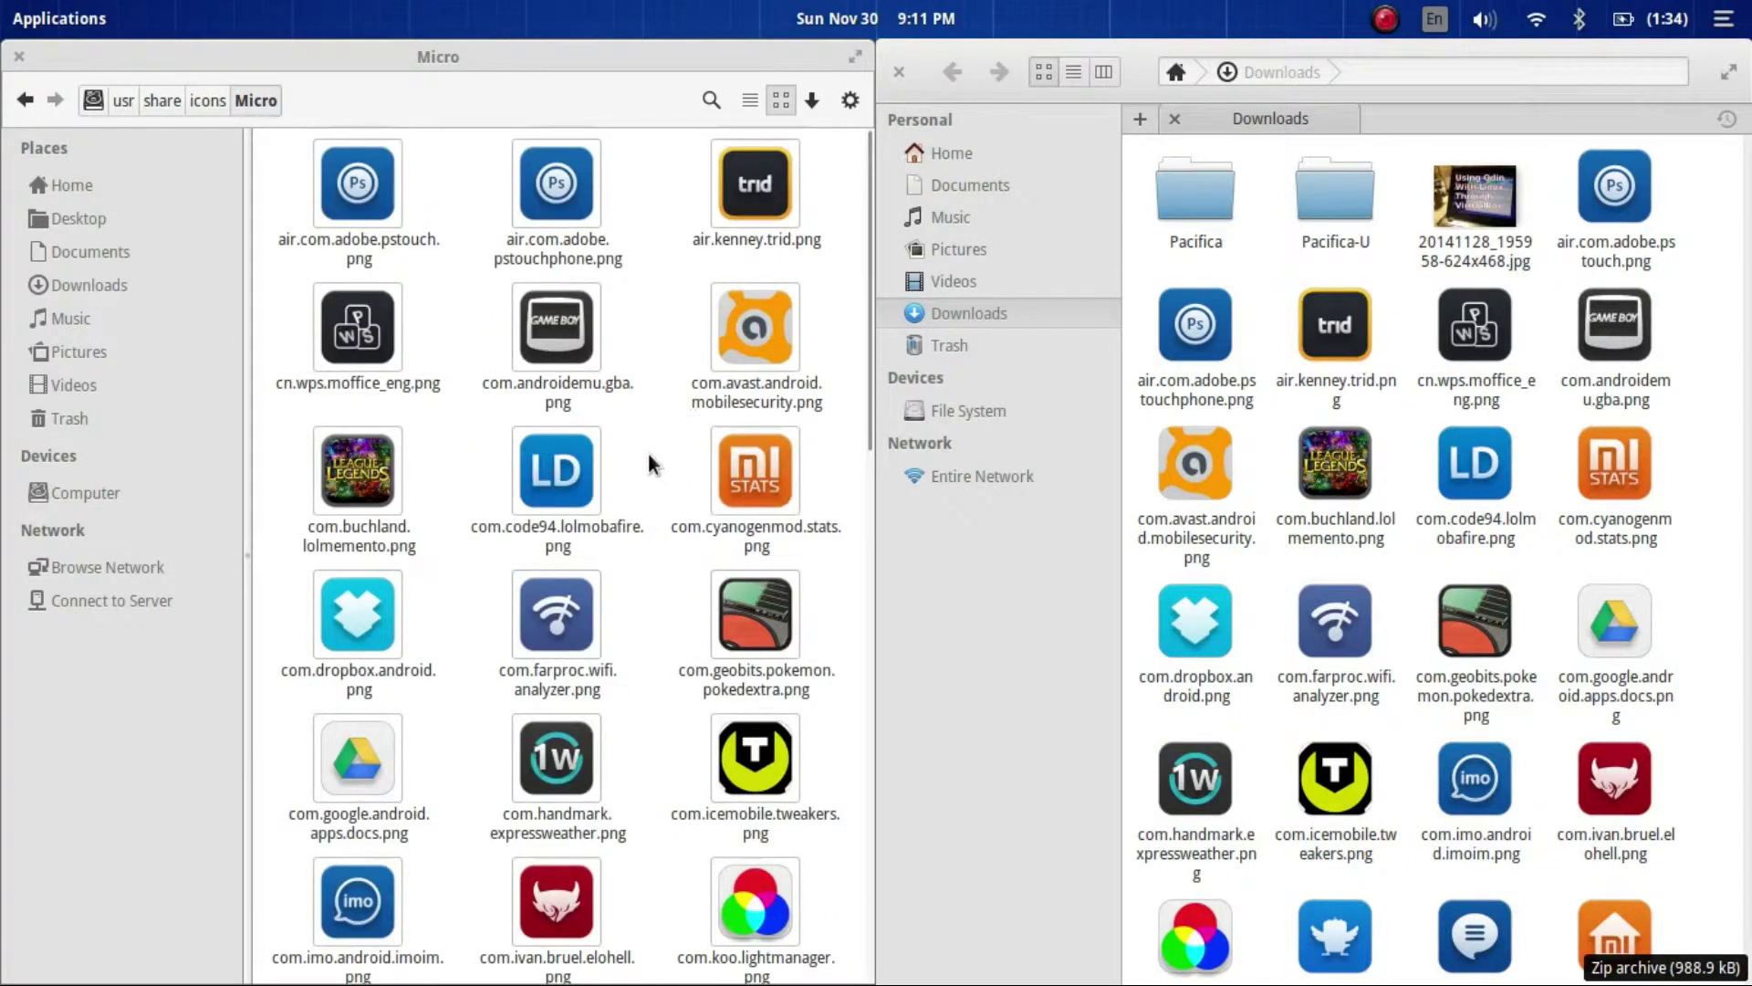
pyautogui.scroll(-5, 644, 474)
pyautogui.scroll(5, 645, 474)
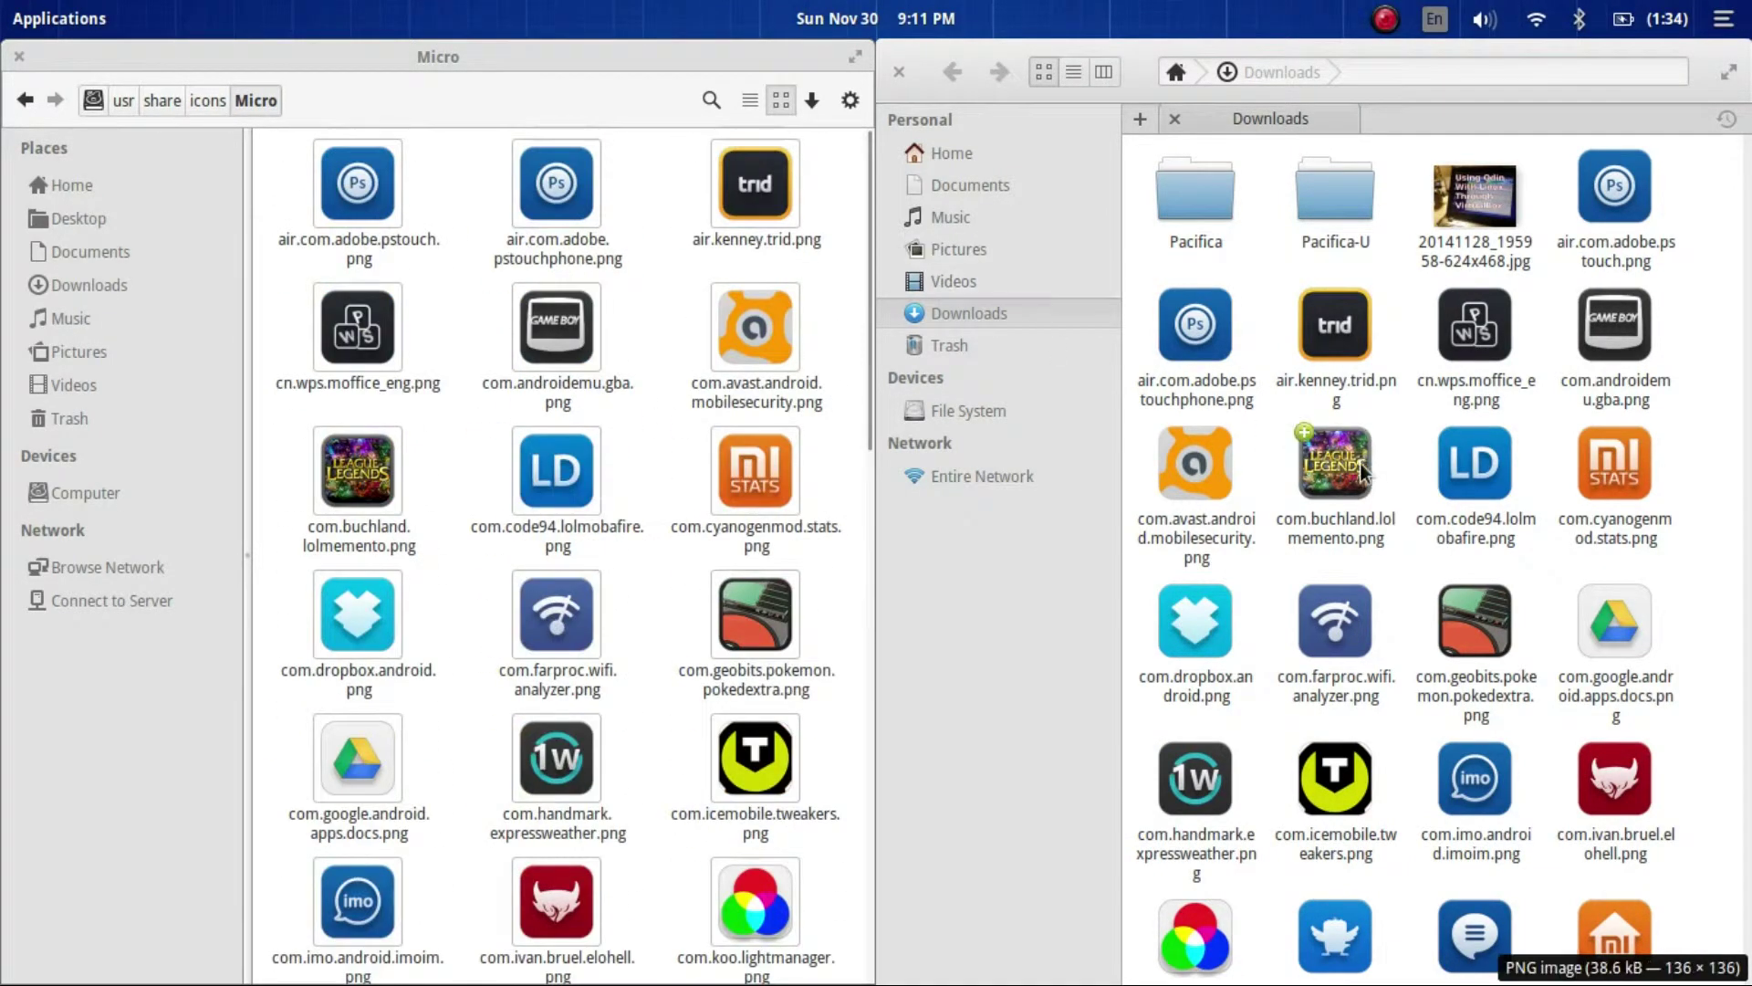
pyautogui.scroll(-12, 1361, 472)
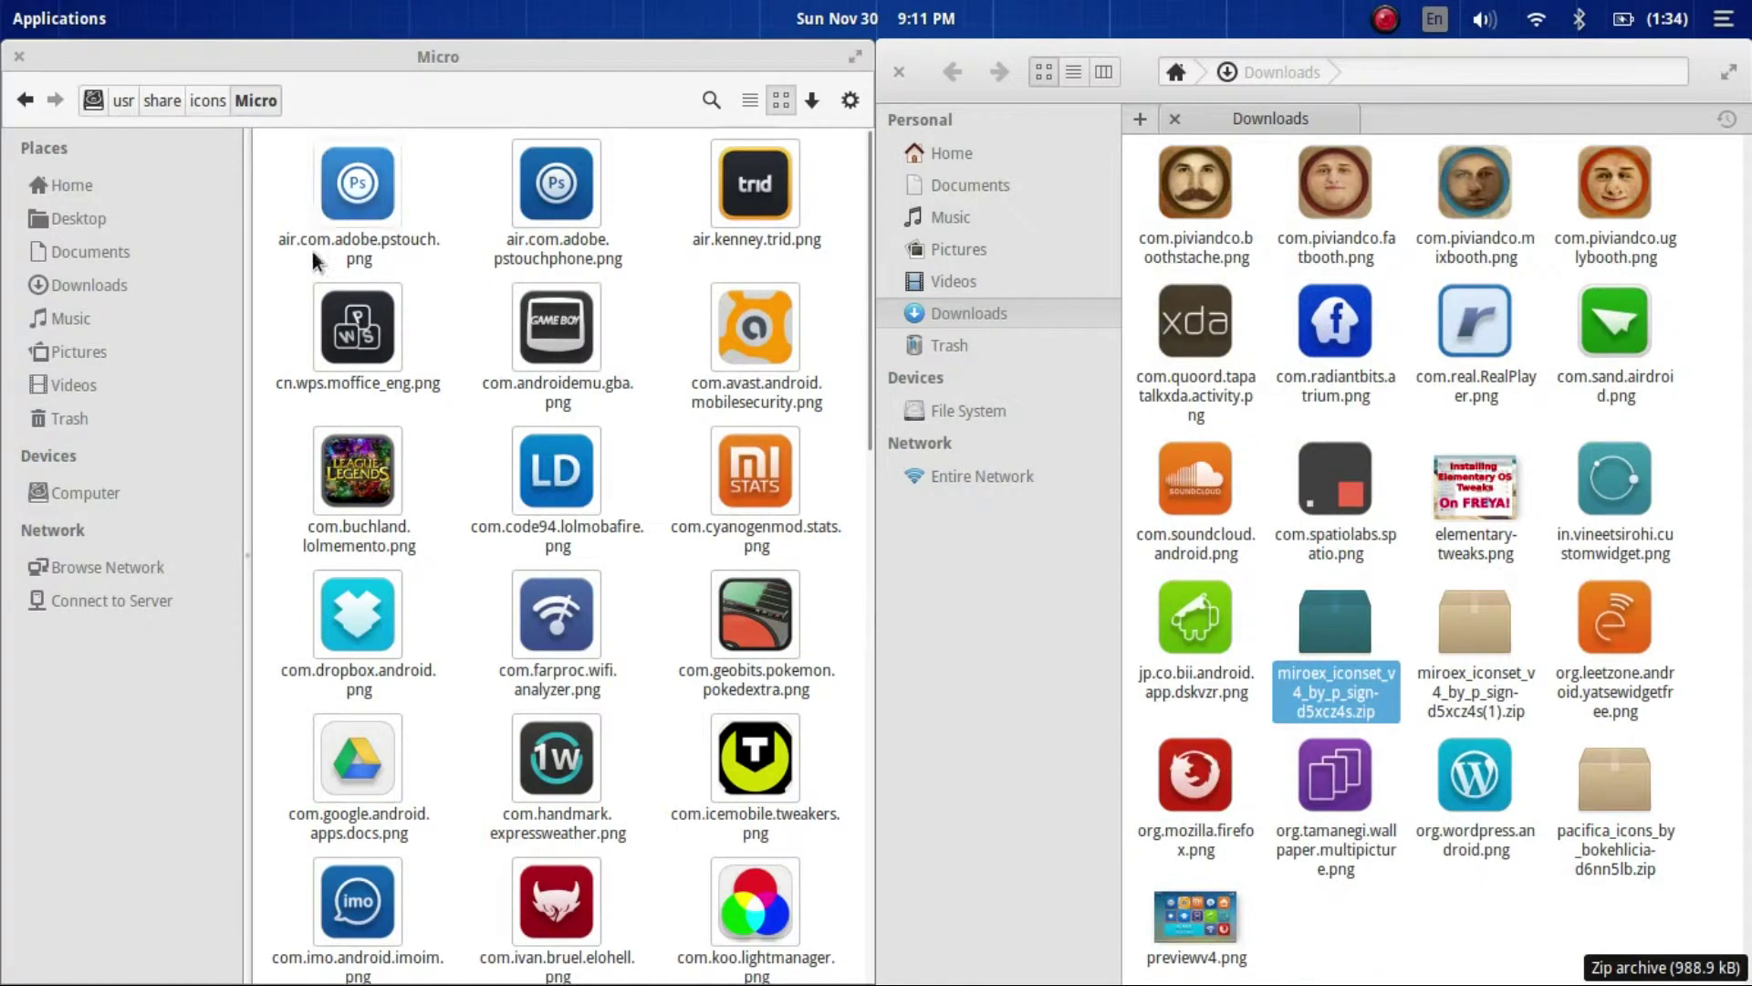
pyautogui.click(193, 100)
# - Rename the Micro folder to 'Miroex' and close the Downloads window
pyautogui.rightClick(741, 482)
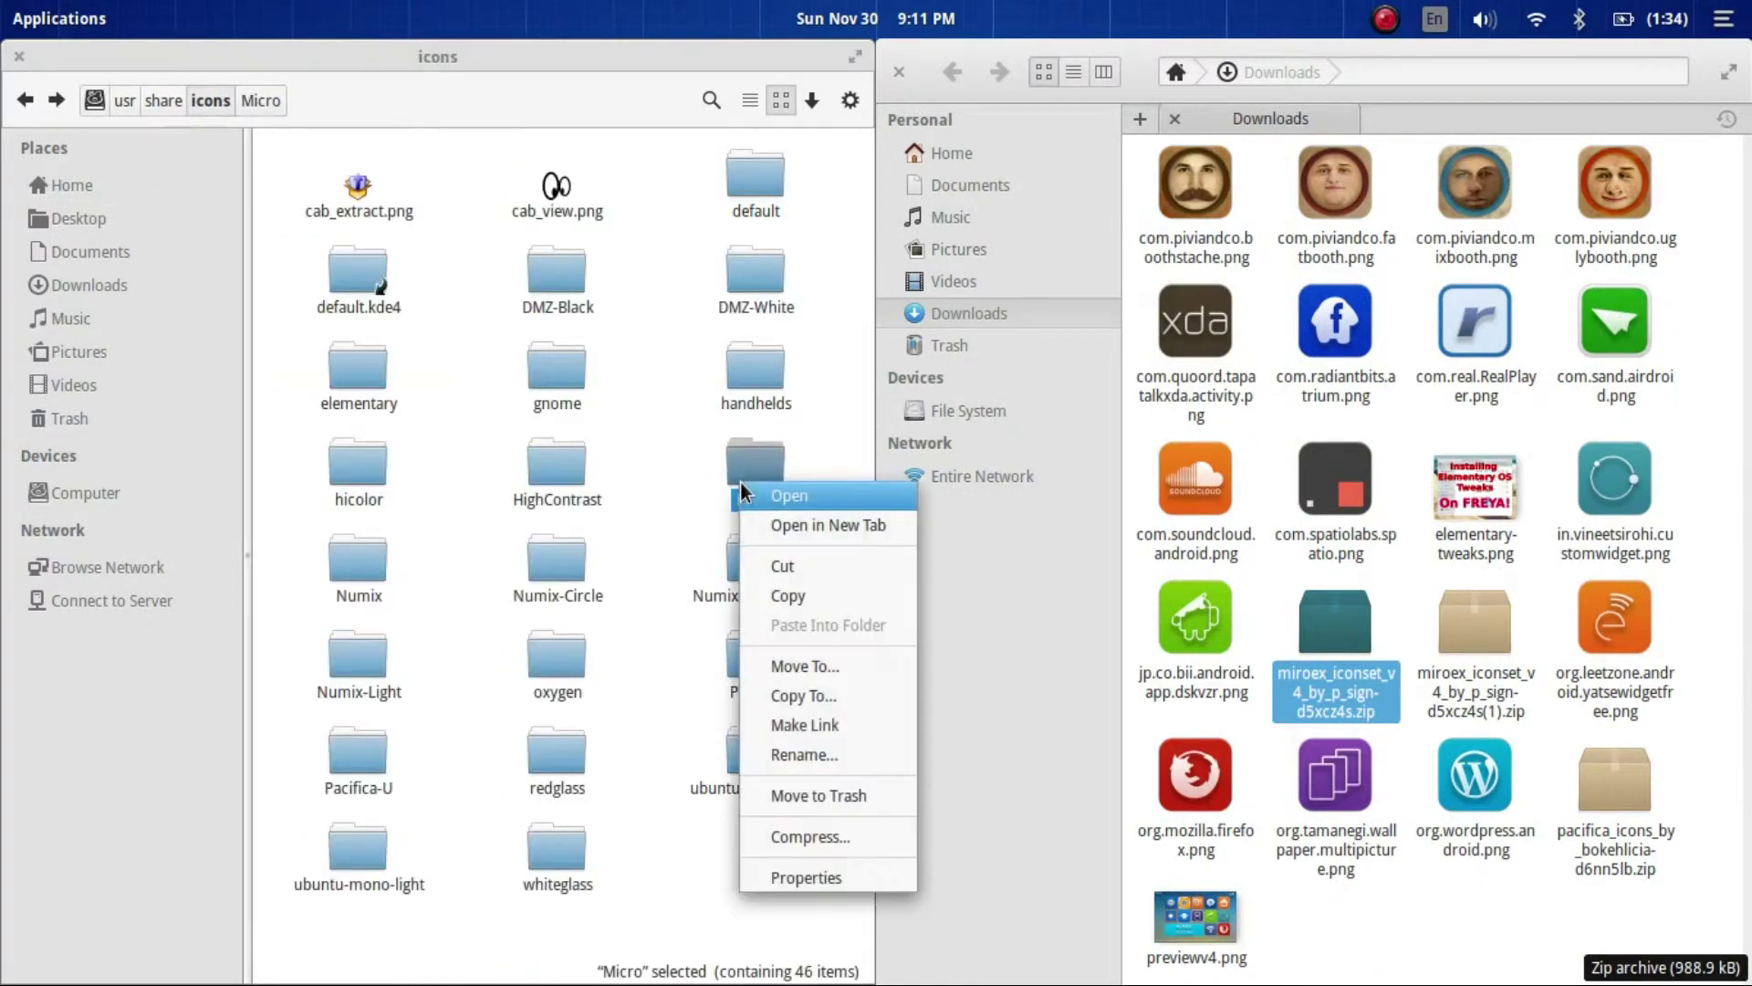
pyautogui.click(835, 753)
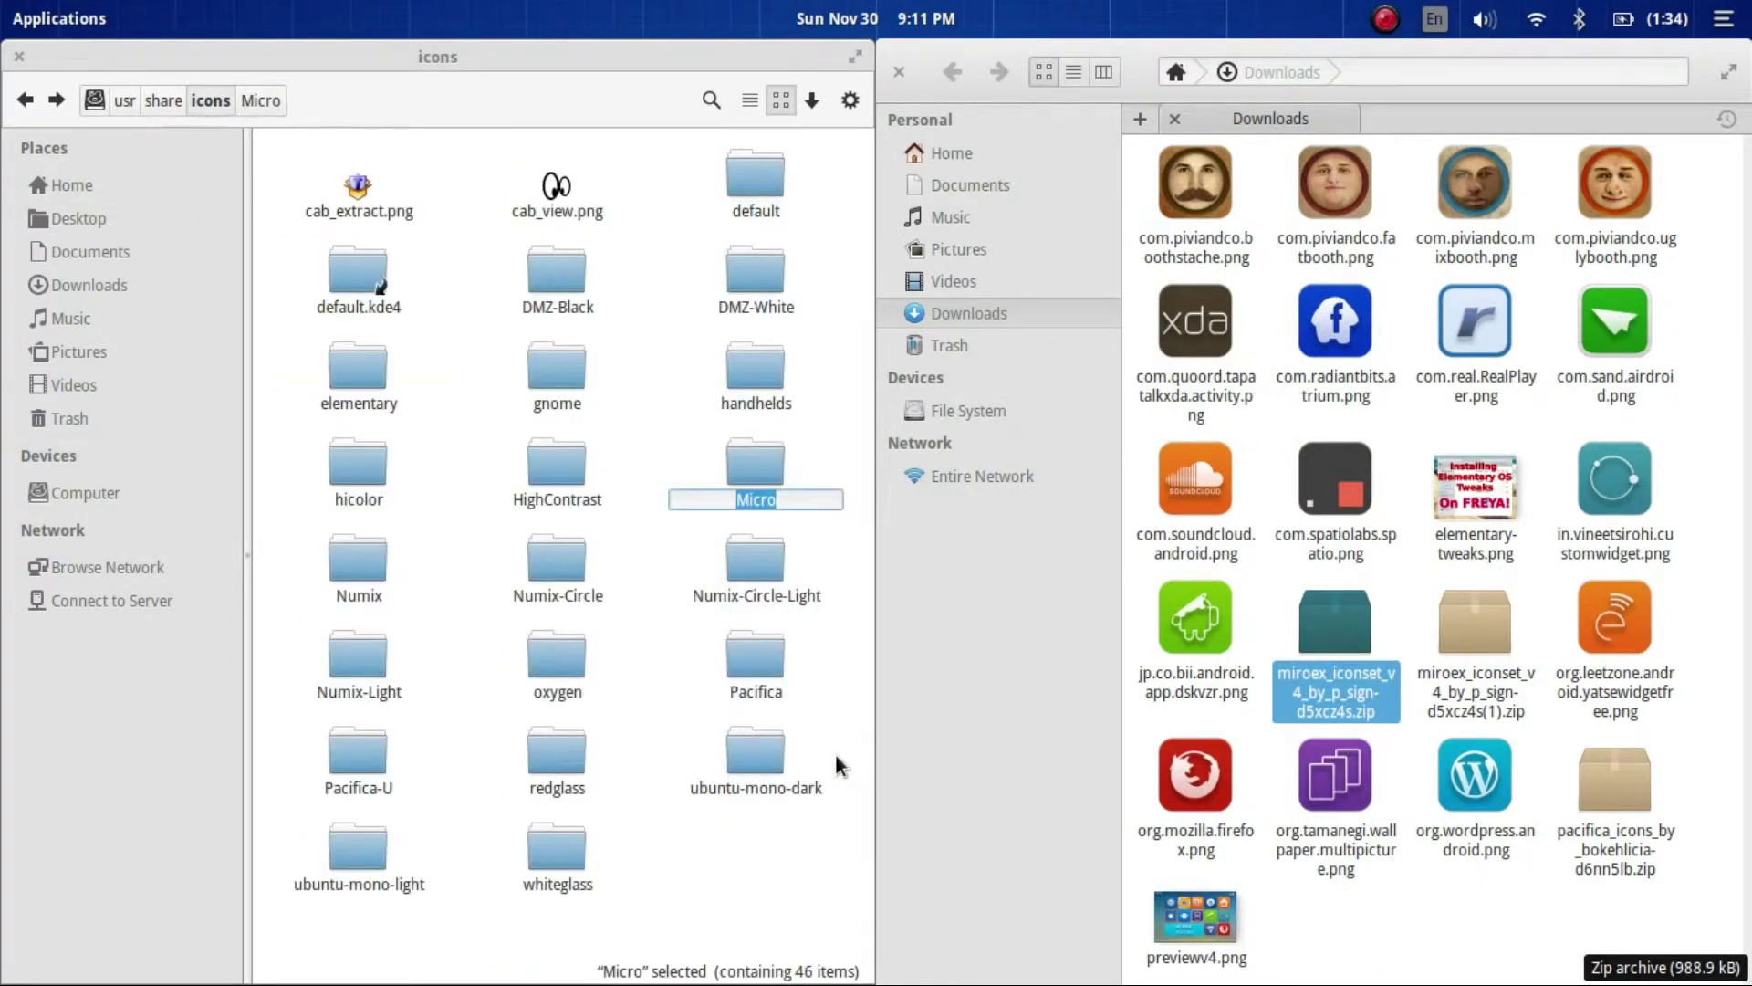
pyautogui.write('Miroex')
pyautogui.click(811, 427)
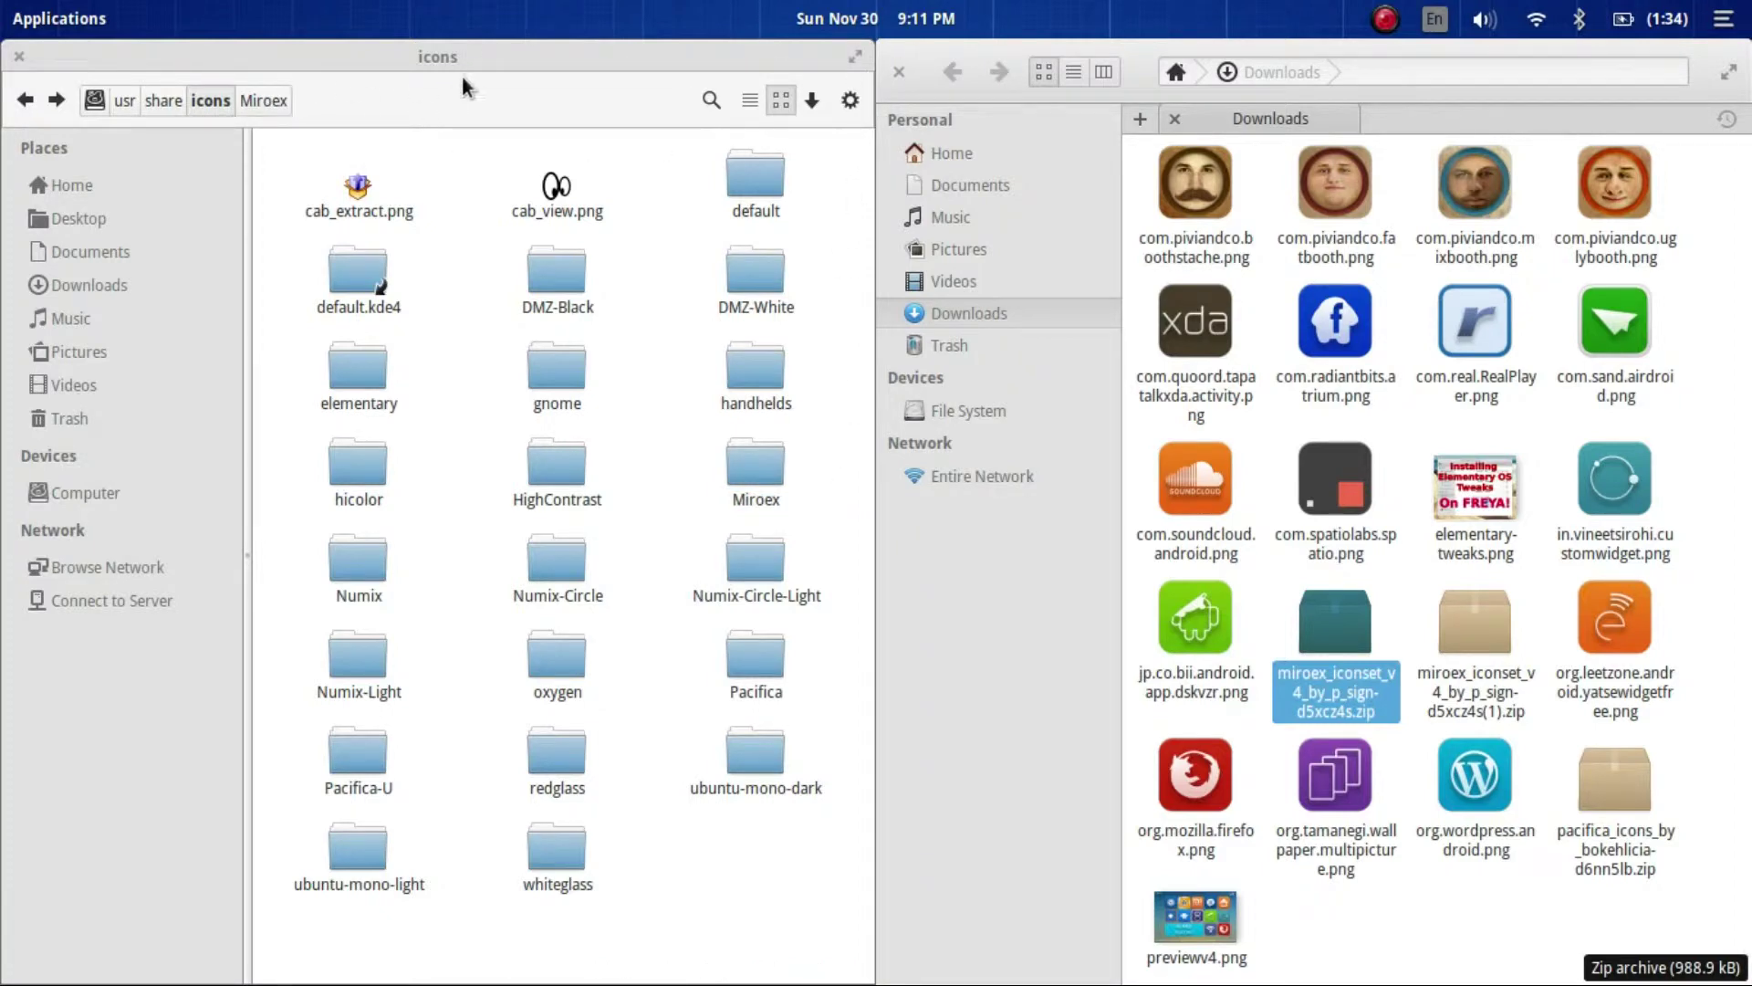
pyautogui.click(900, 65)
# - Close the root Files window and launch System Settings from Applications > System Tools
pyautogui.doubleClick(652, 63)
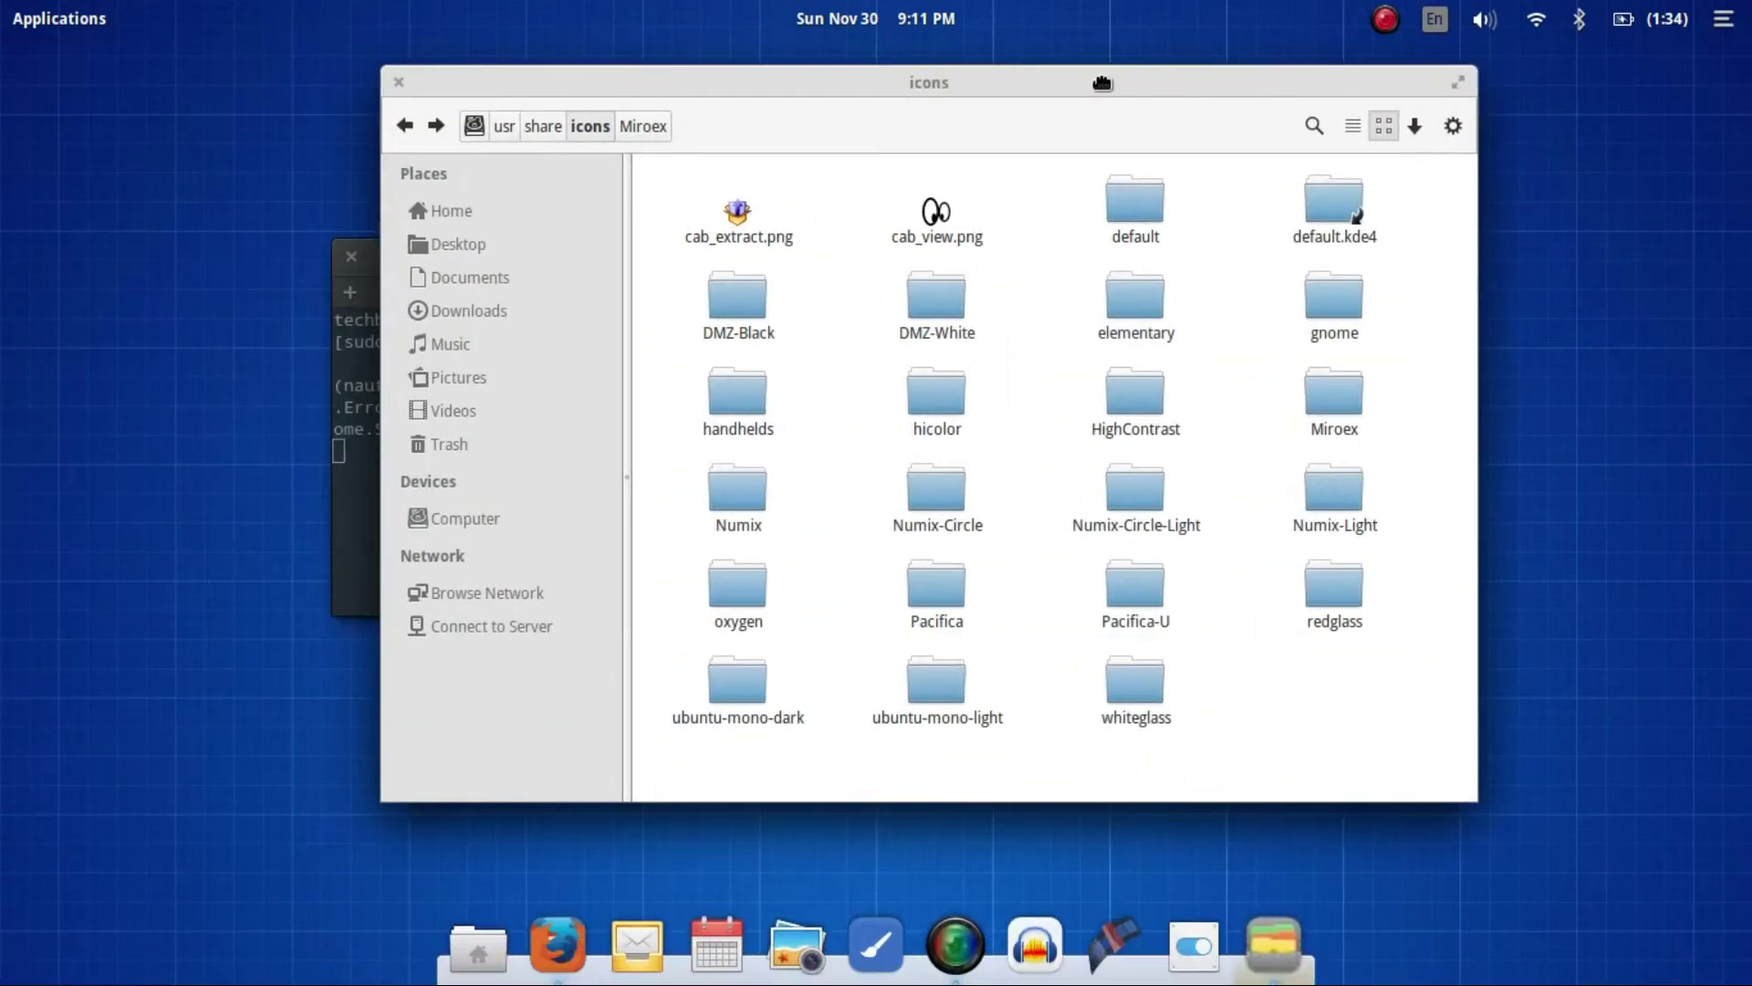
pyautogui.click(397, 82)
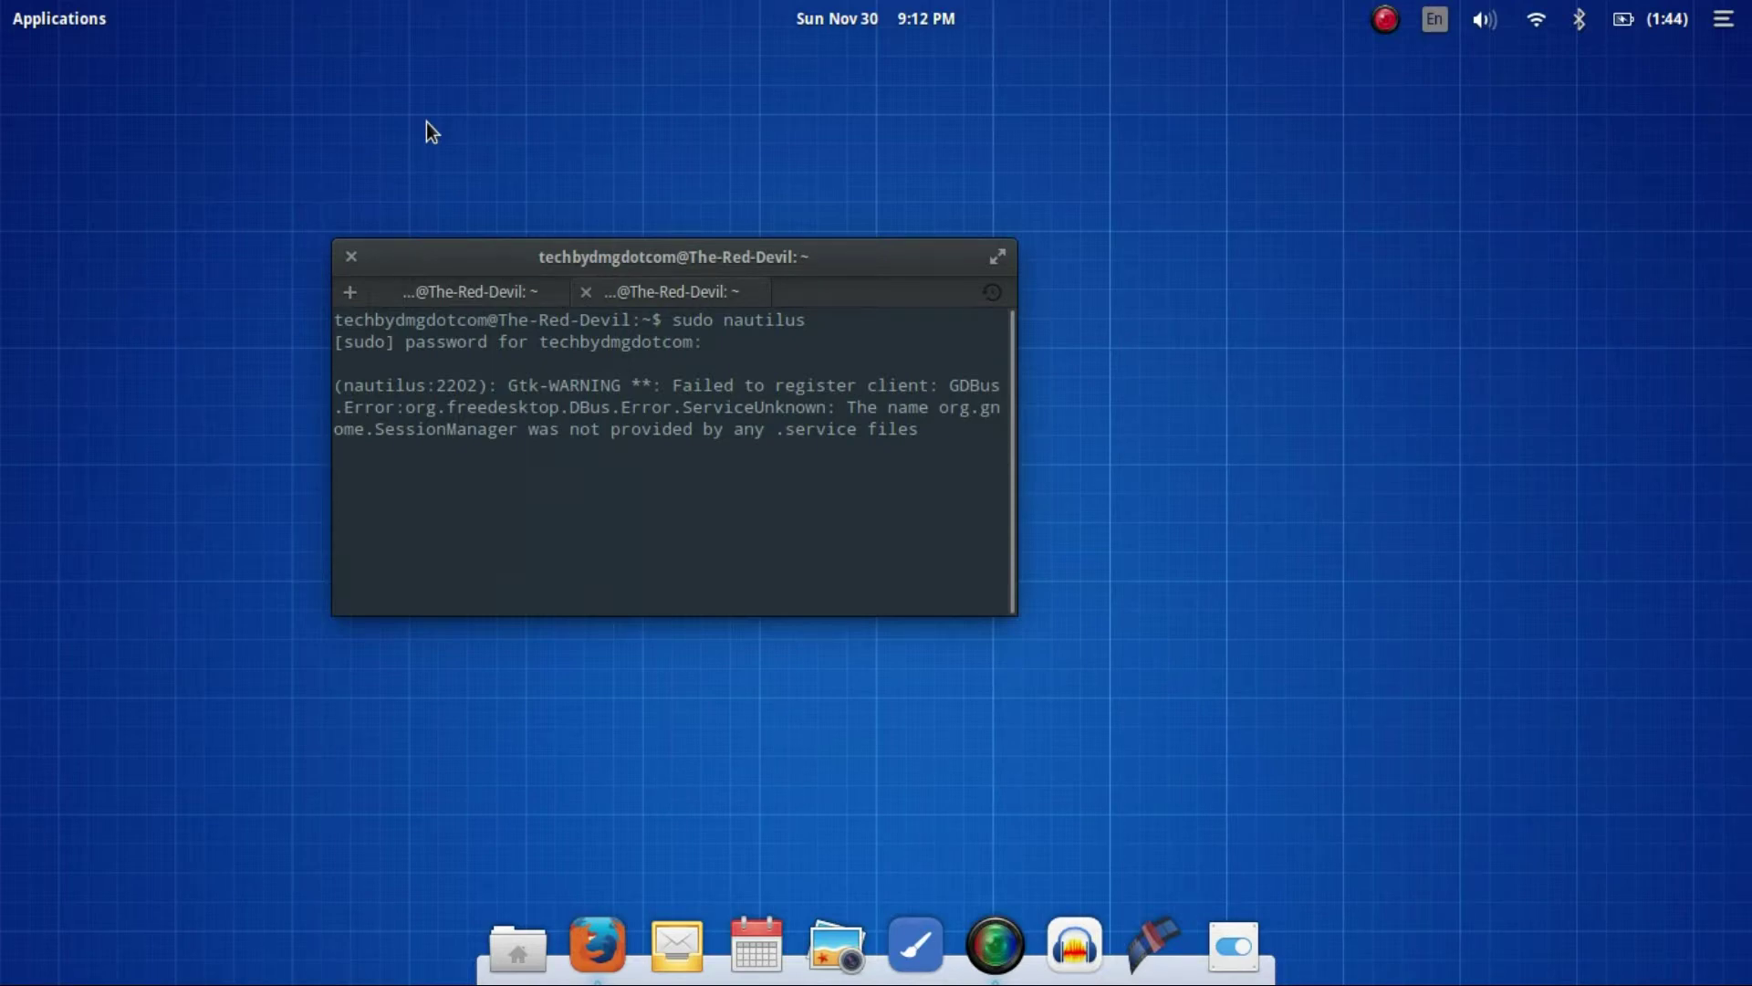
pyautogui.click(99, 22)
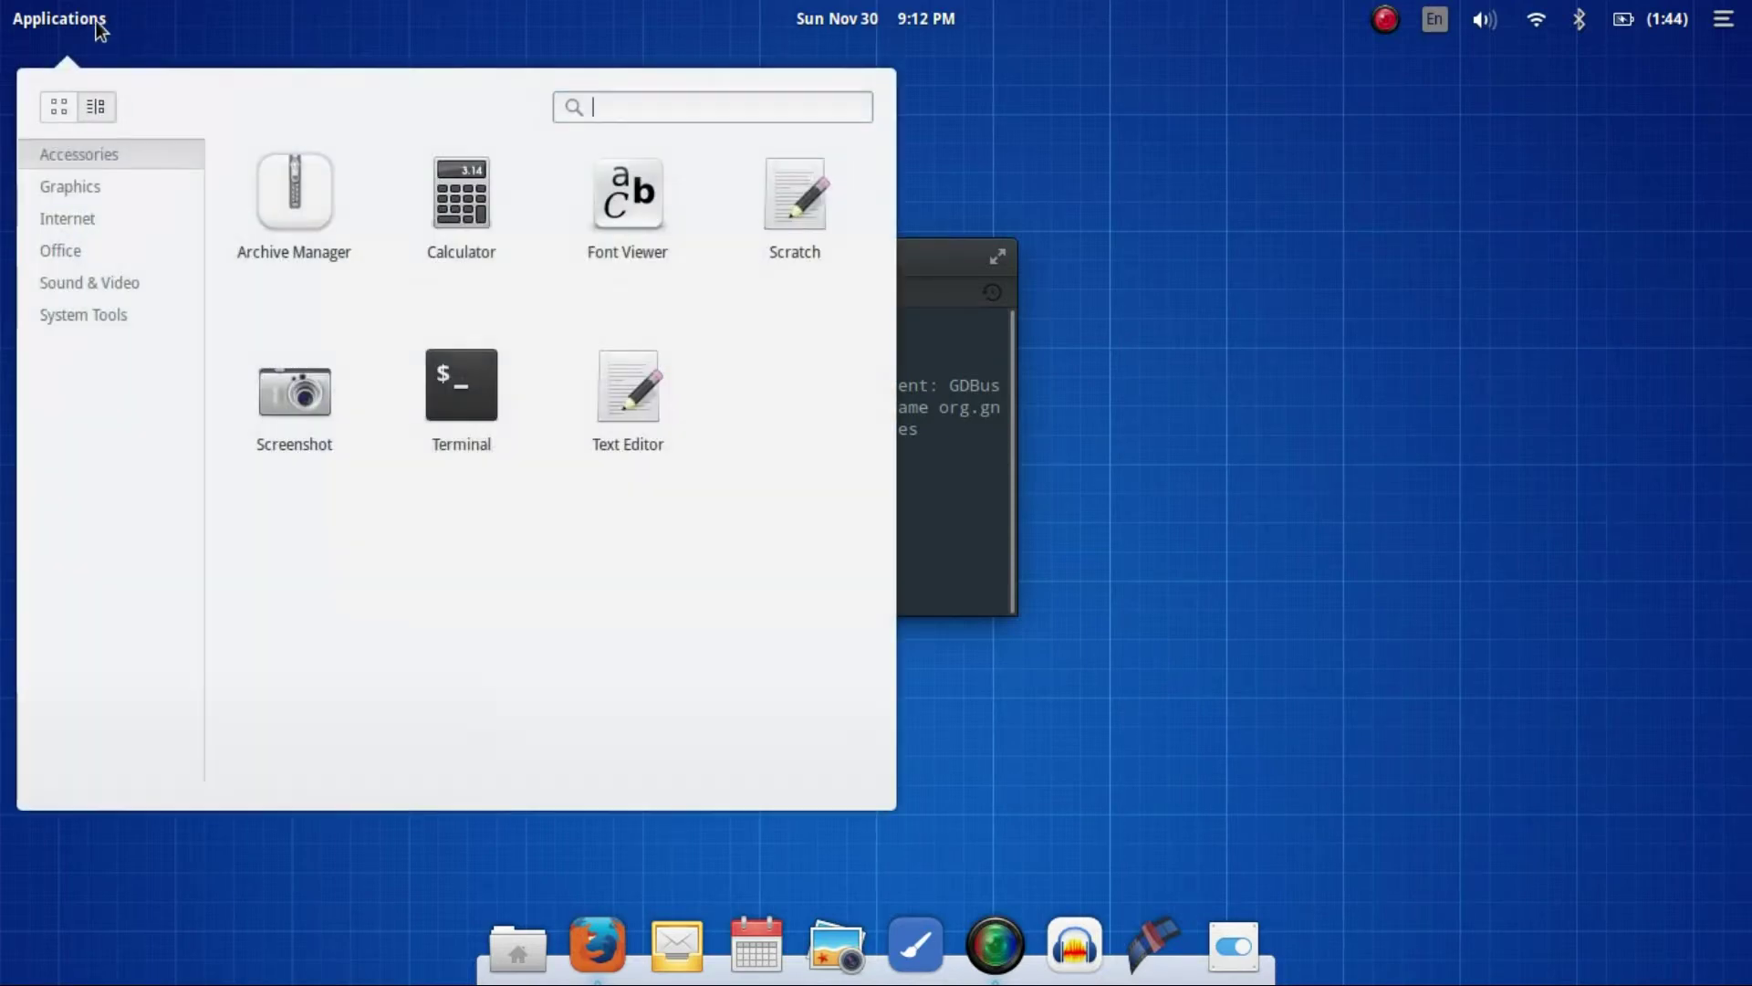
pyautogui.click(89, 314)
pyautogui.click(961, 425)
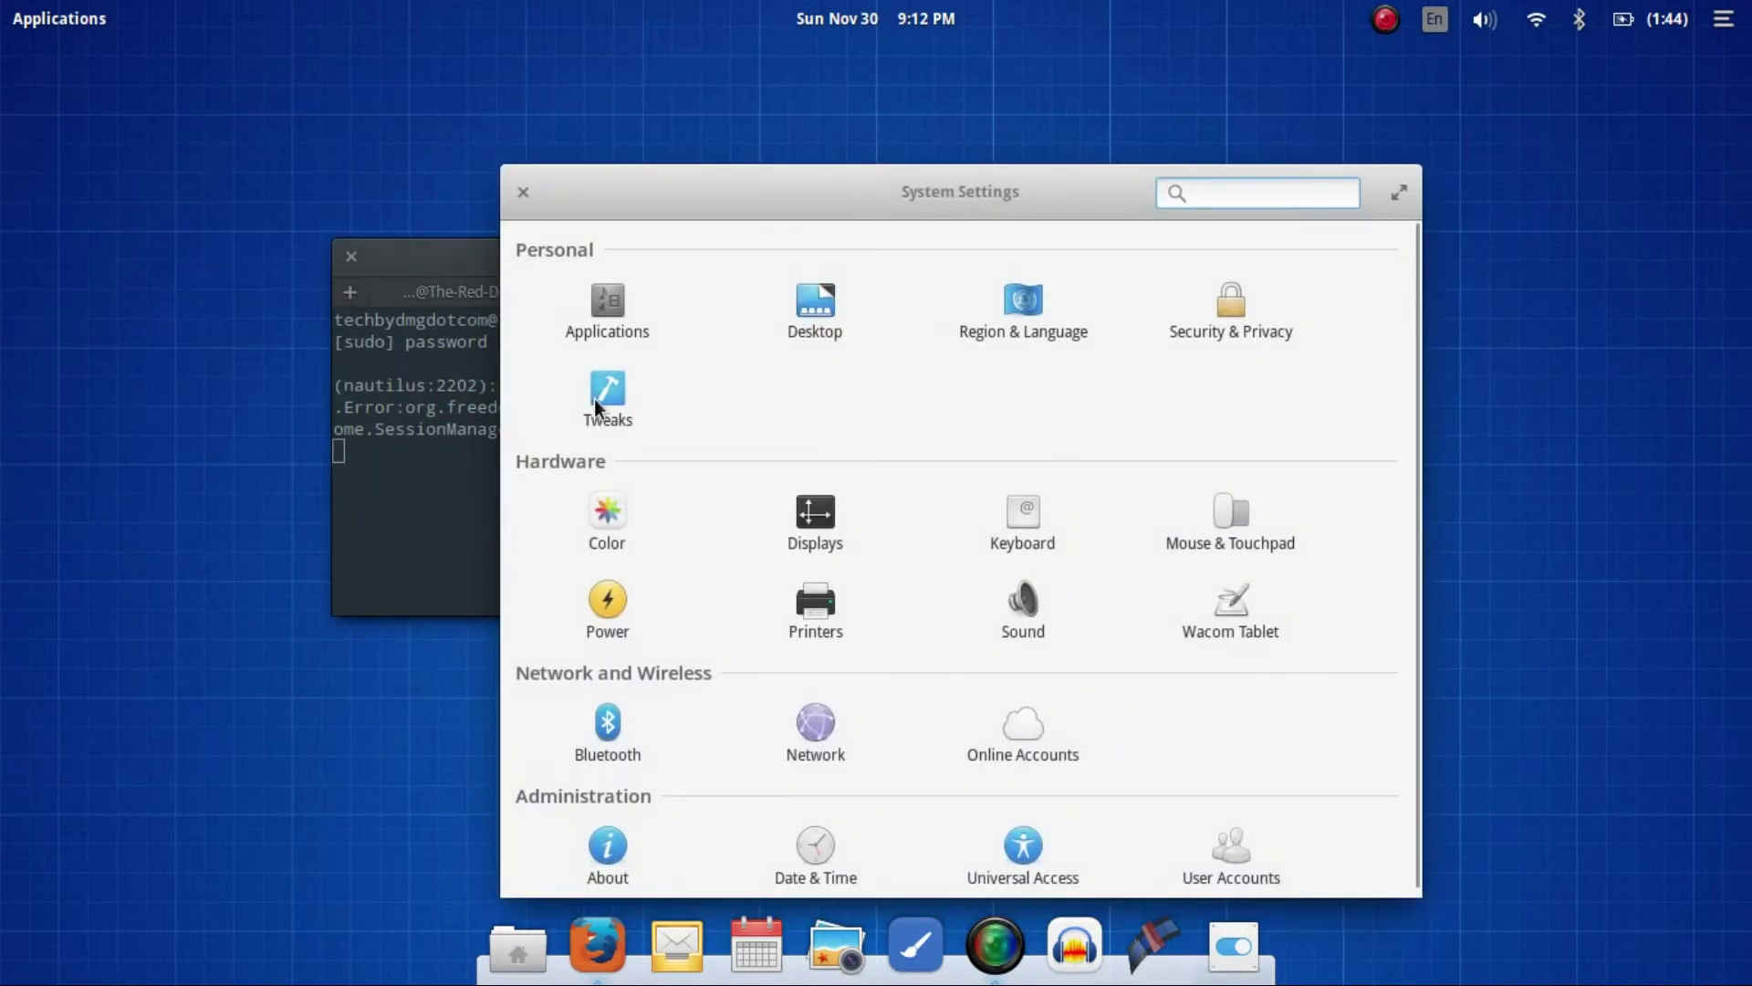
pyautogui.click(597, 399)
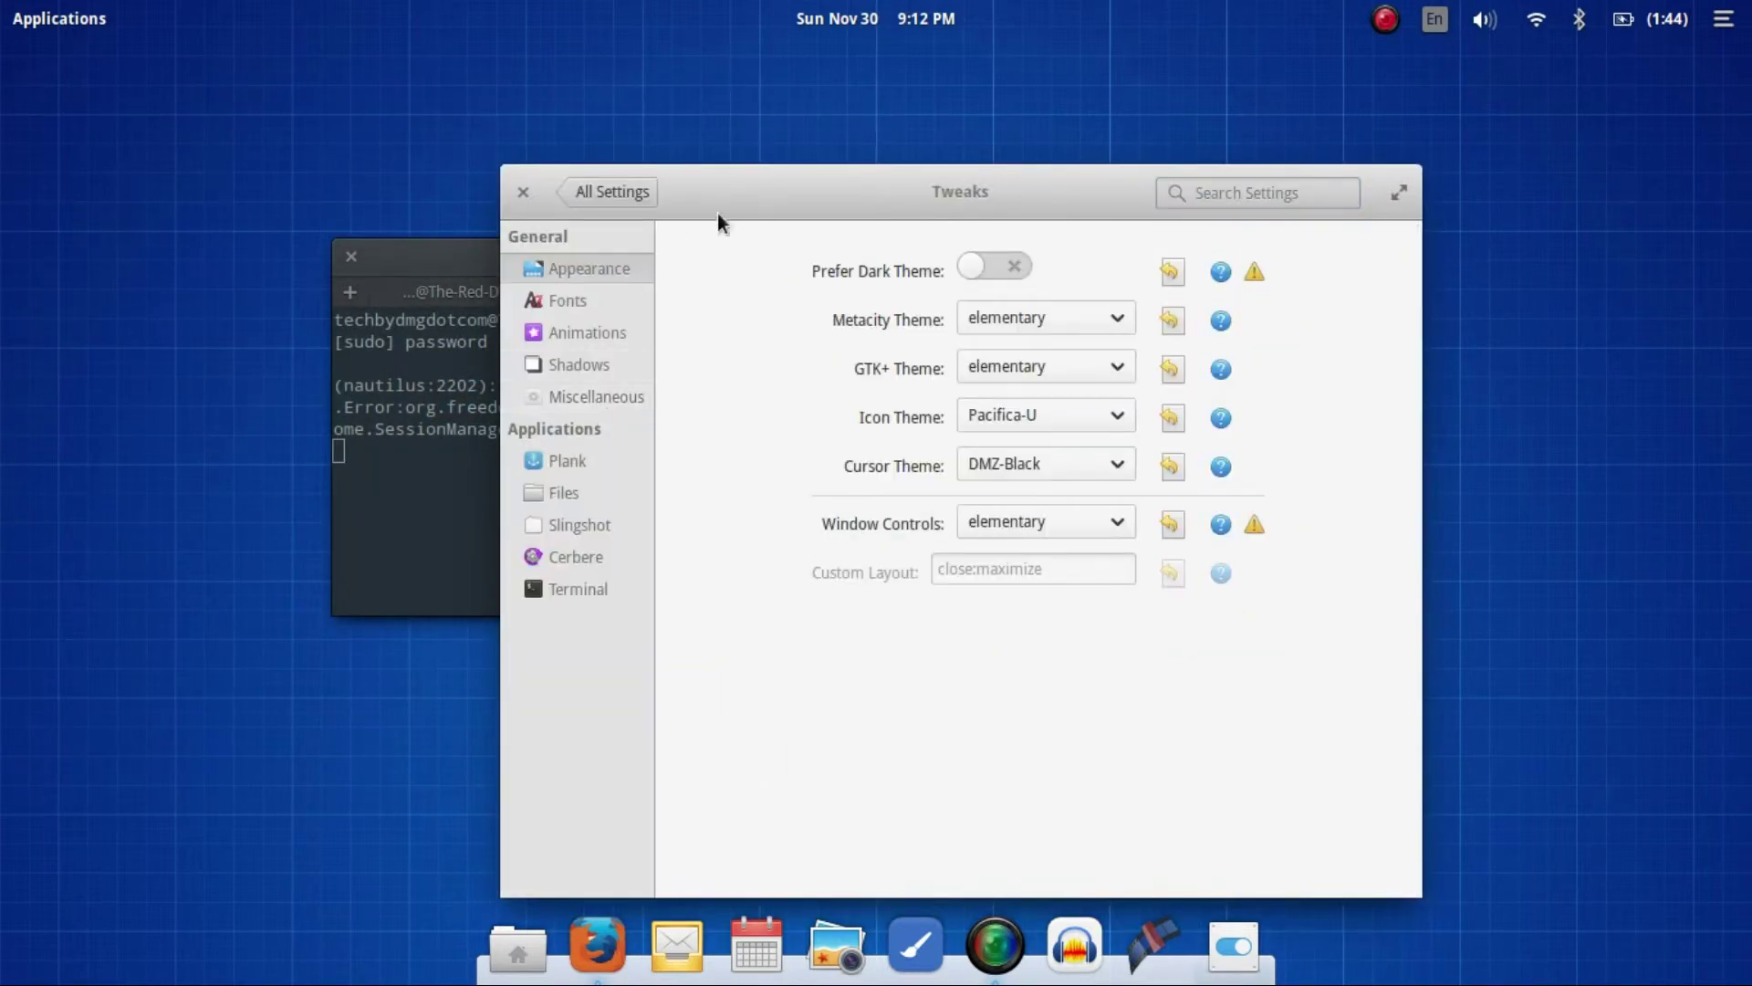
pyautogui.moveTo(845, 192); pyautogui.dragTo(676, 144)
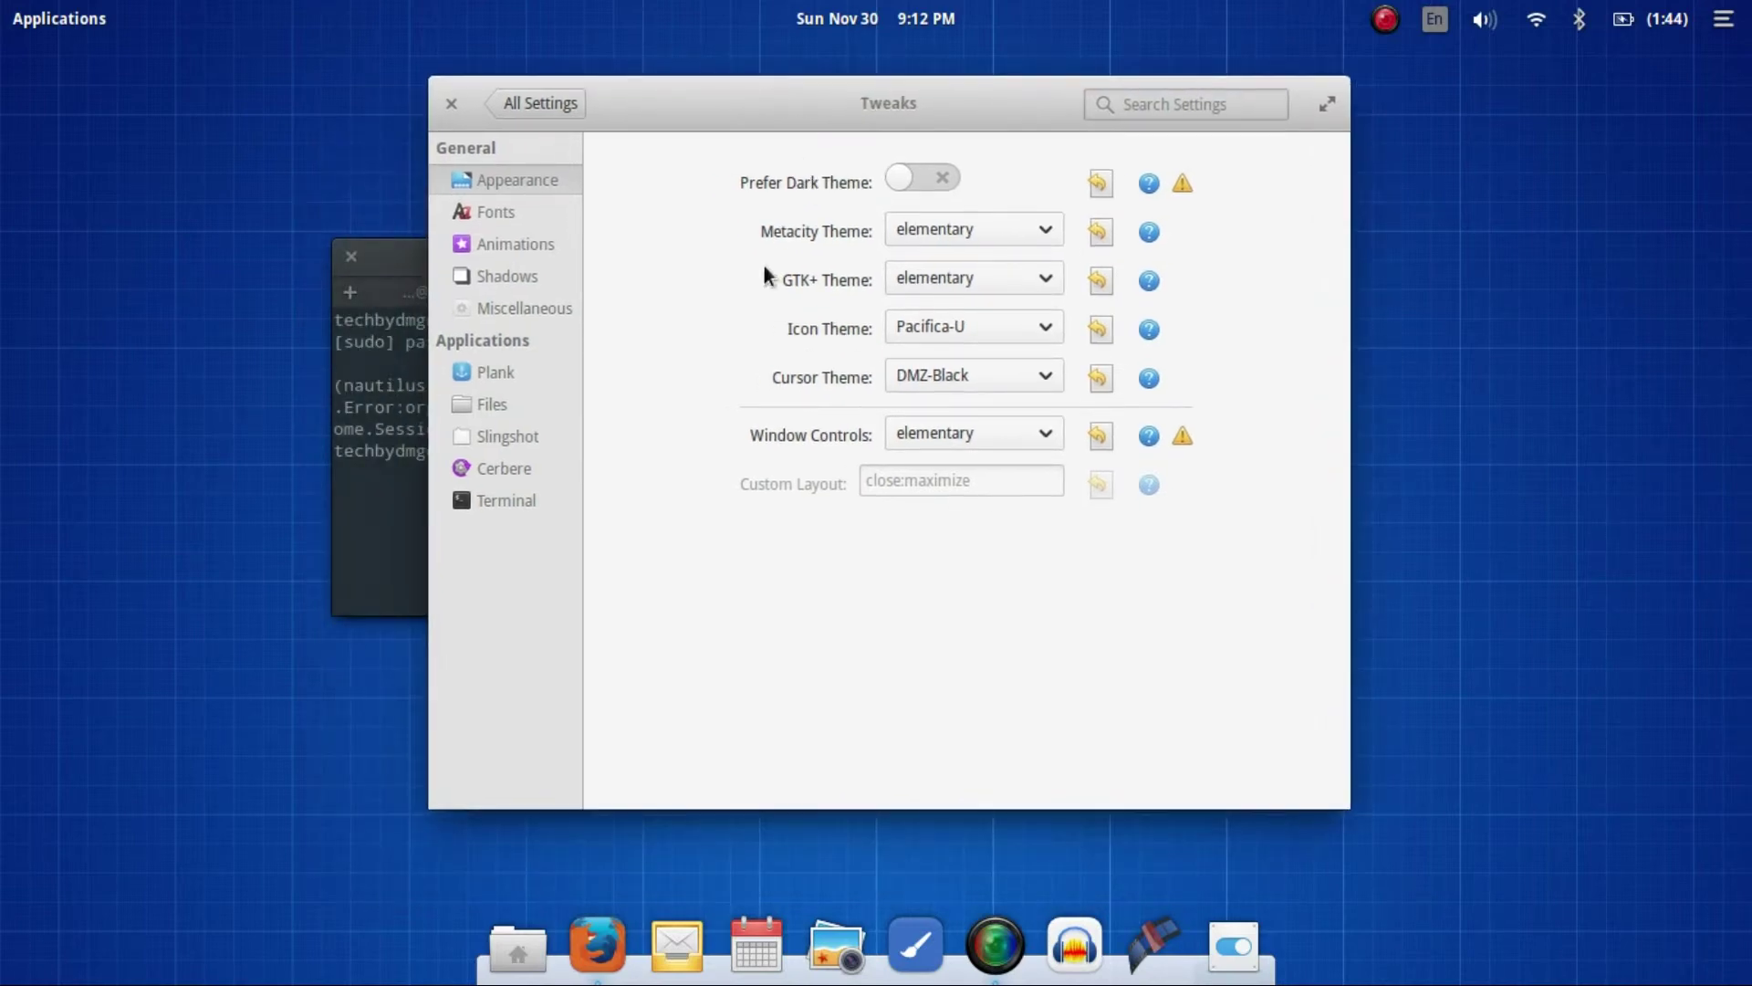
pyautogui.click(965, 326)
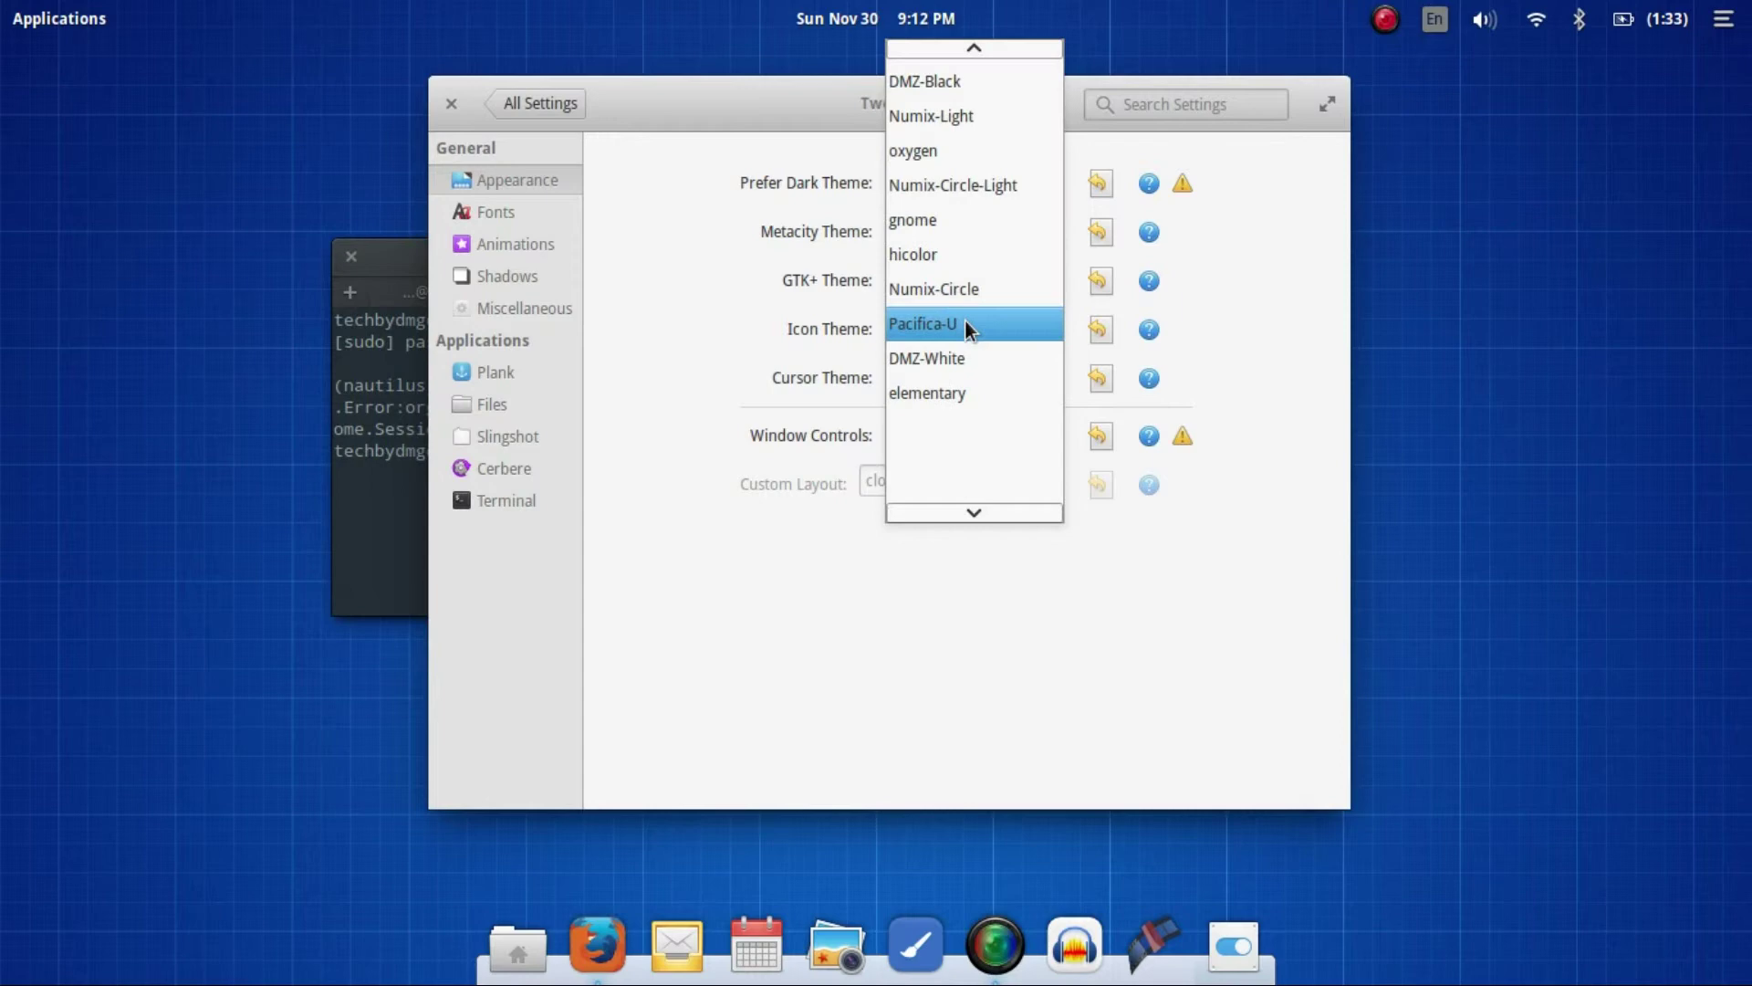
pyautogui.scroll(3, 979, 380)
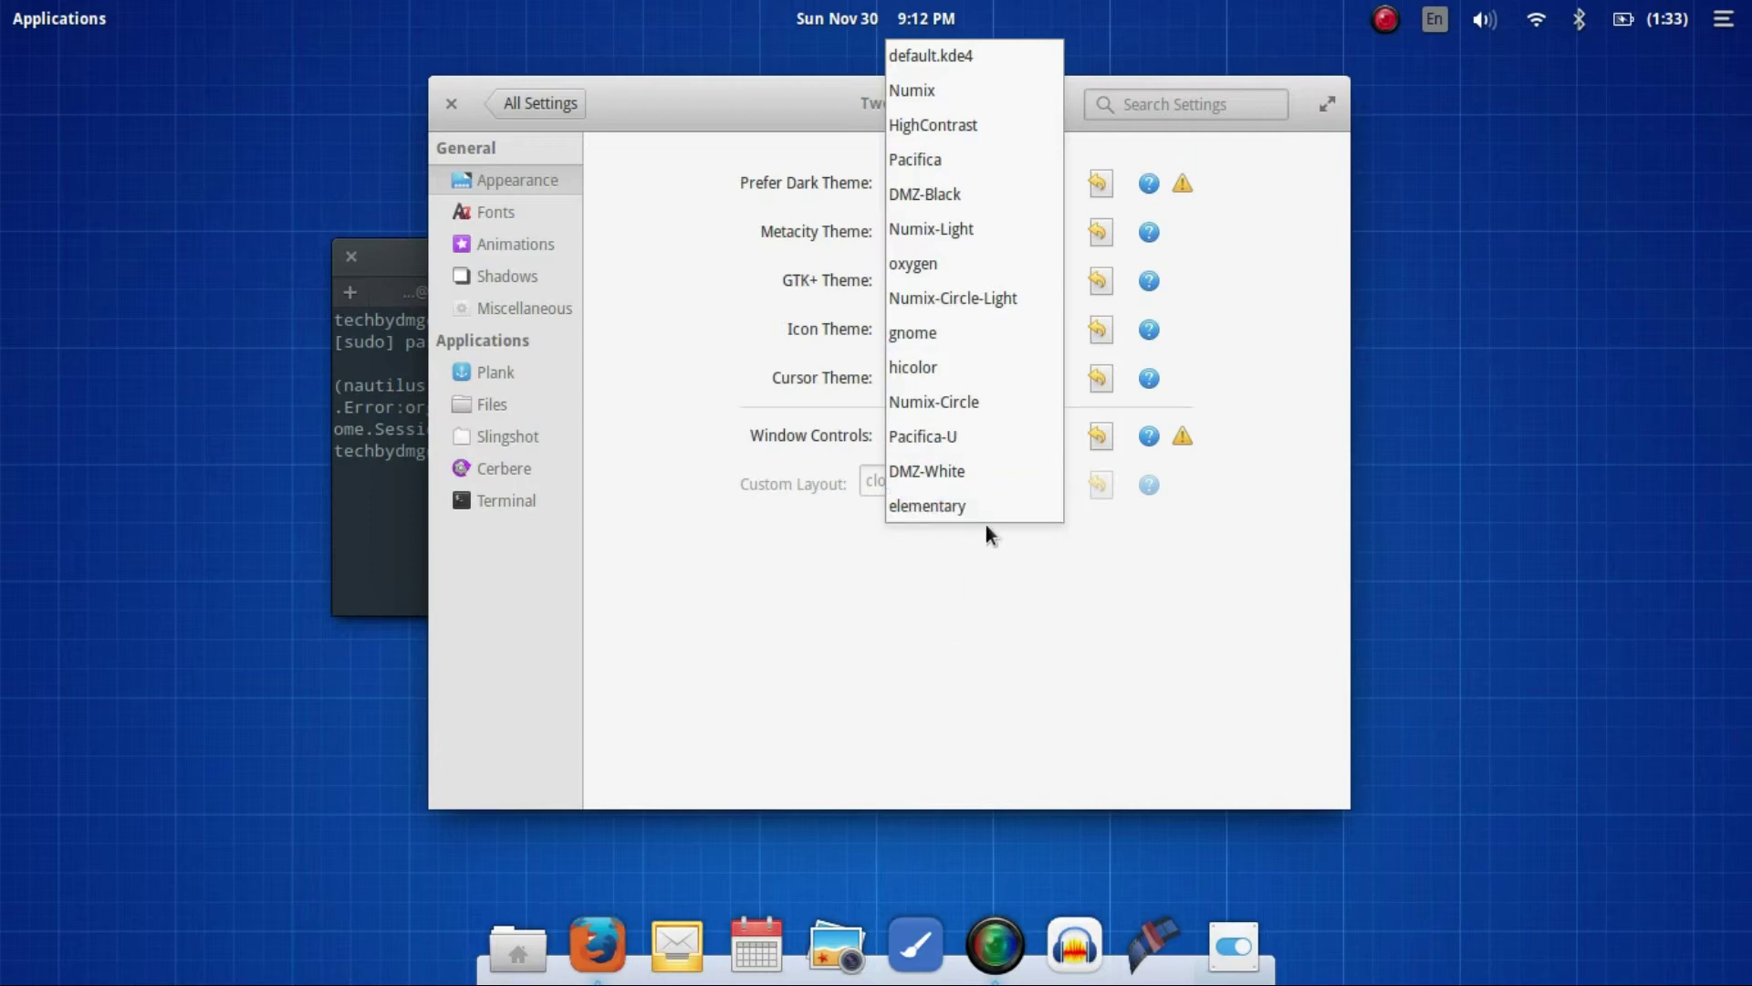
pyautogui.click(973, 440)
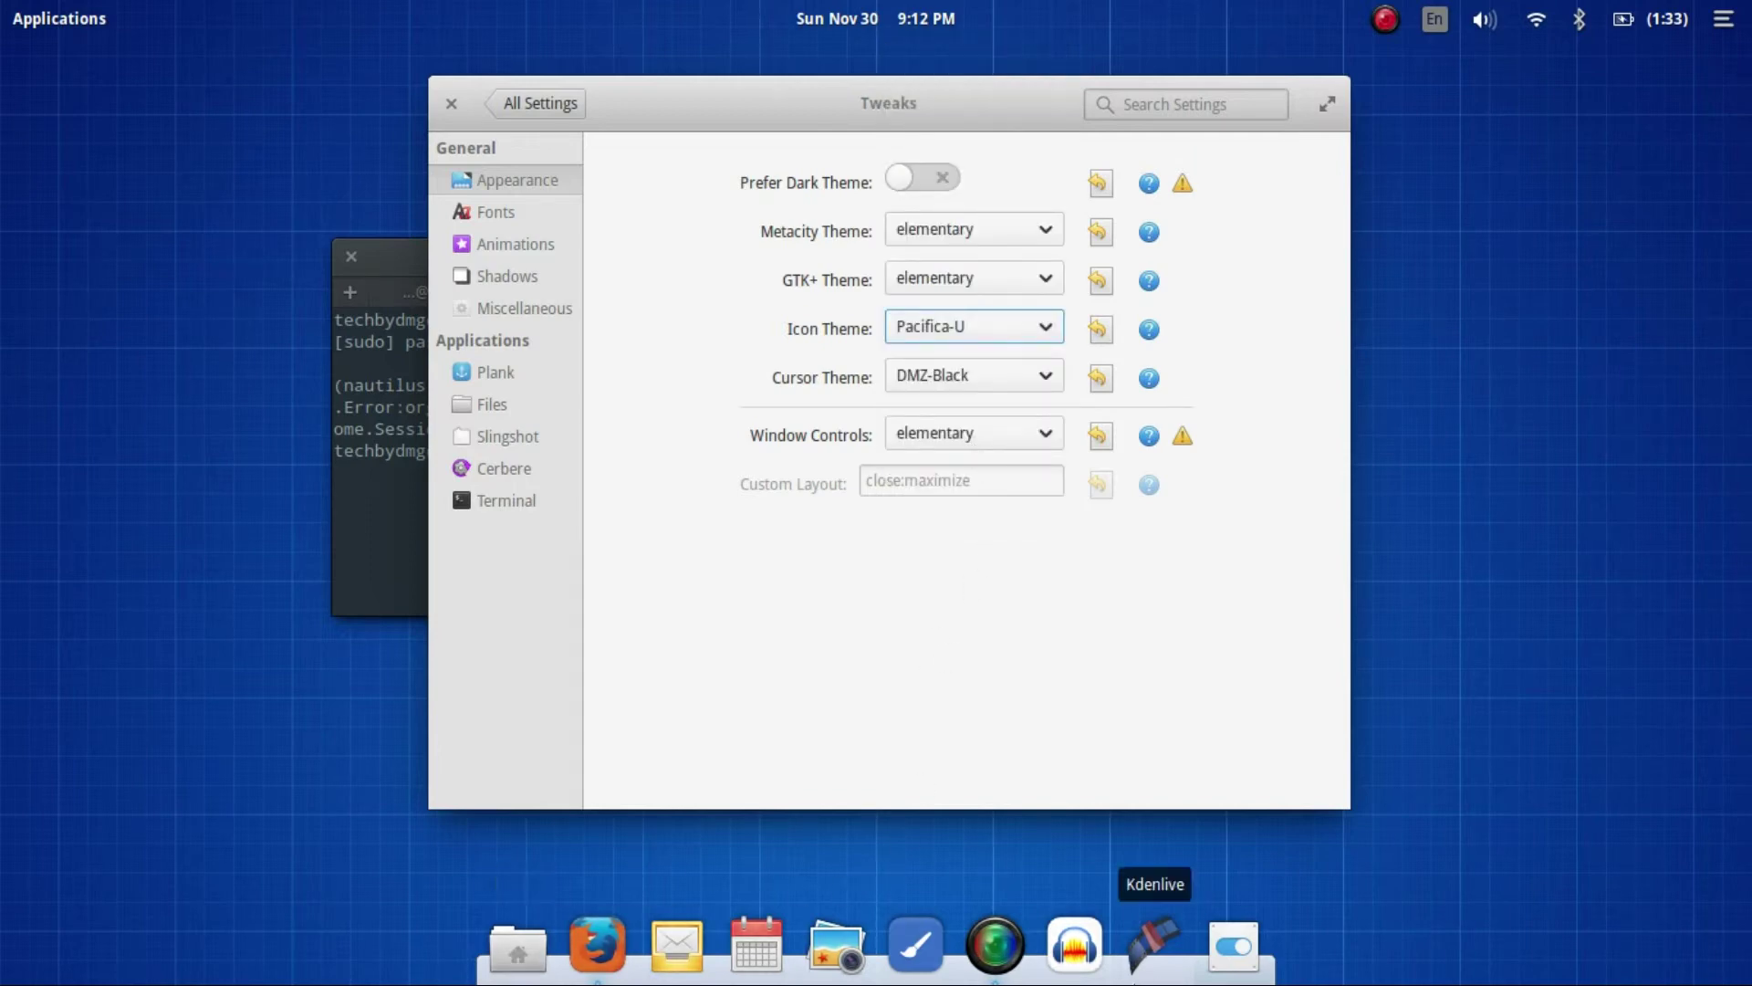
pyautogui.click(46, 25)
pyautogui.click(73, 224)
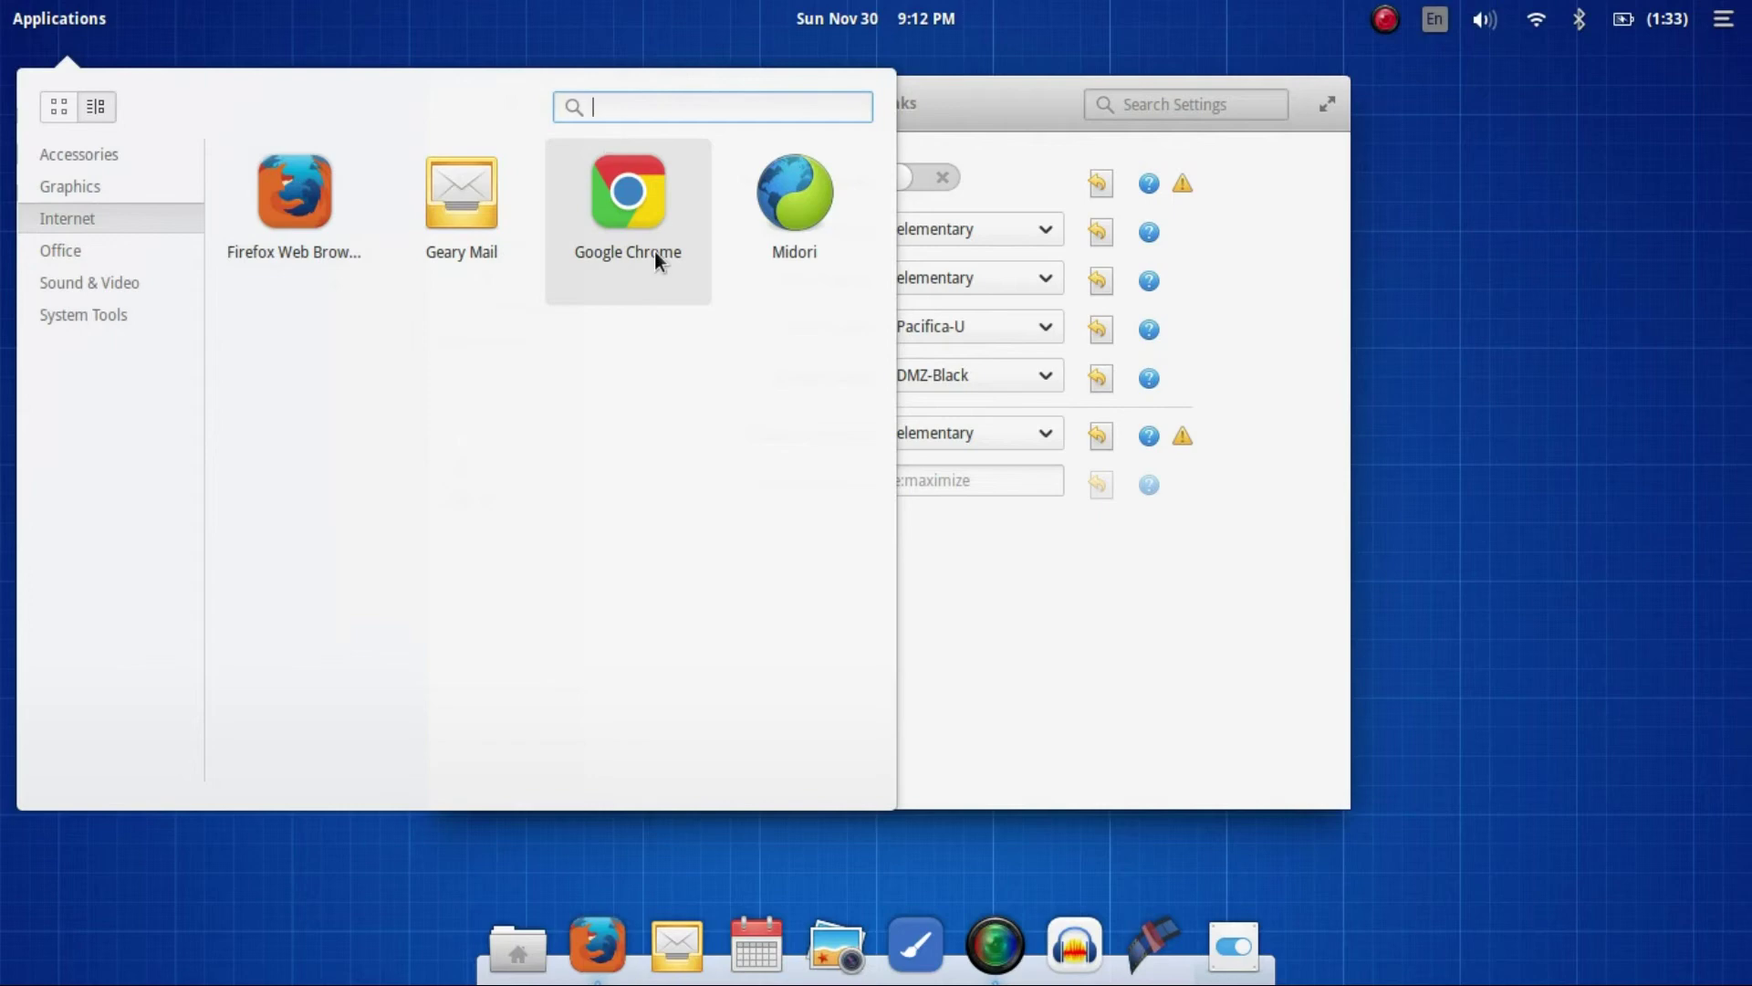
pyautogui.click(1136, 609)
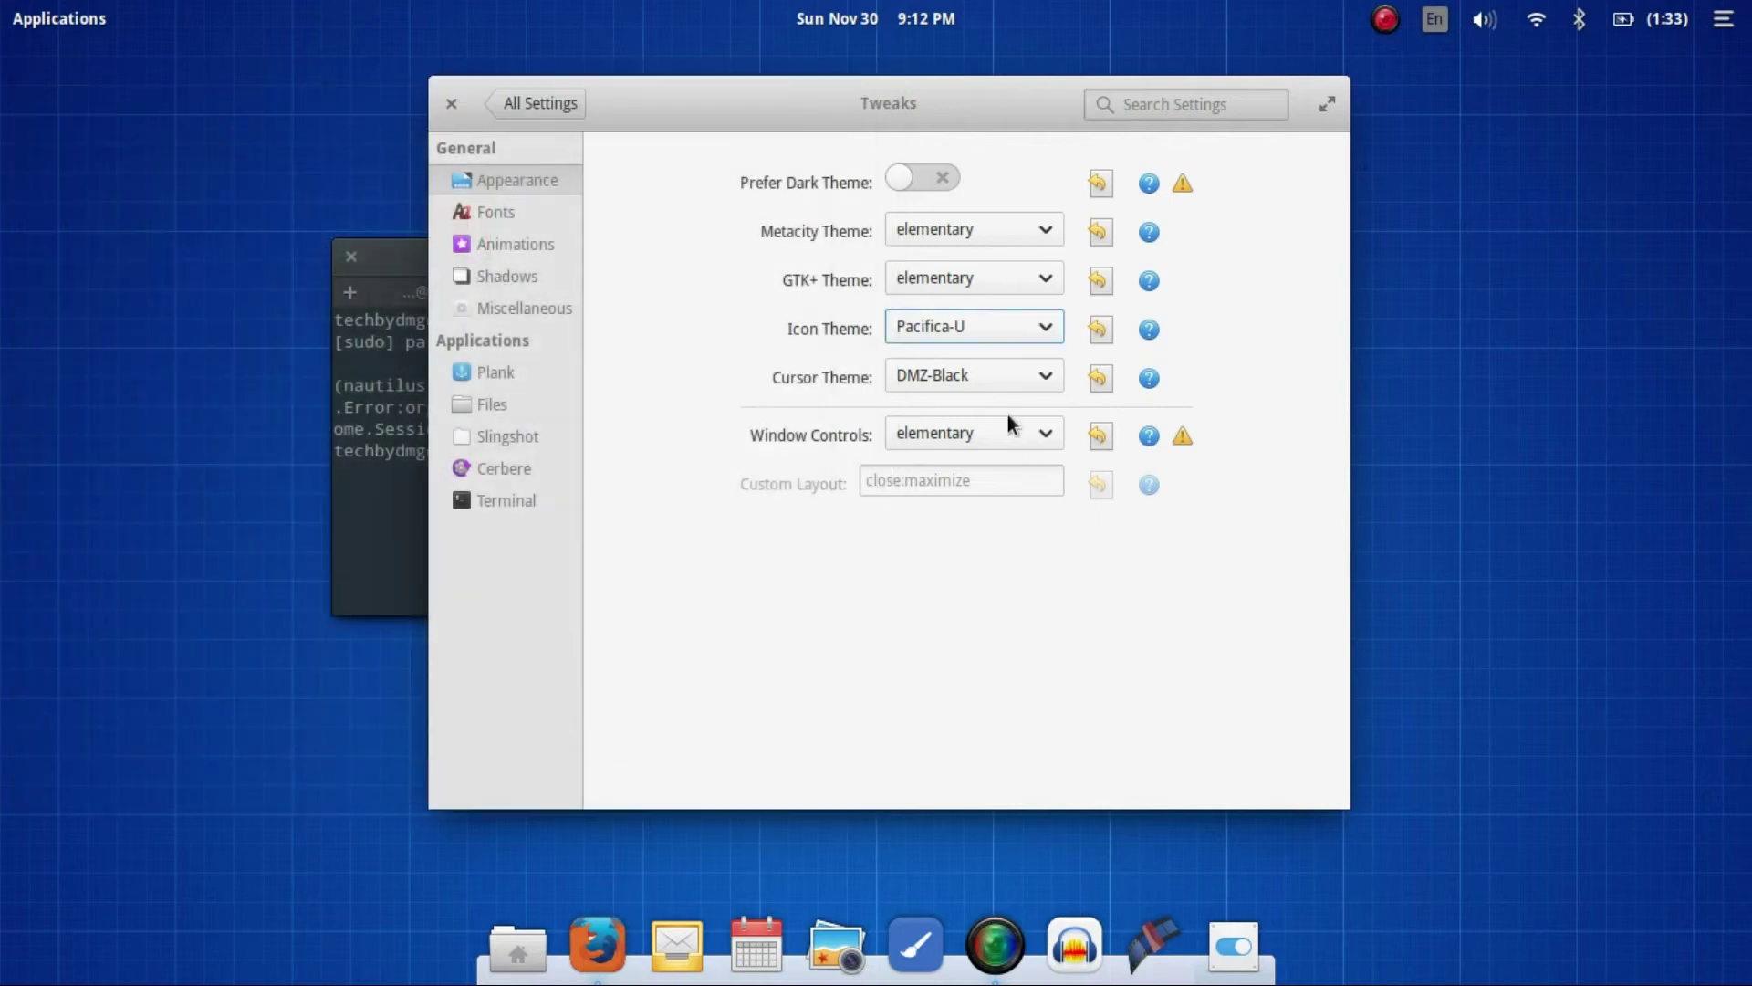
pyautogui.moveTo(736, 112); pyautogui.dragTo(719, 108)
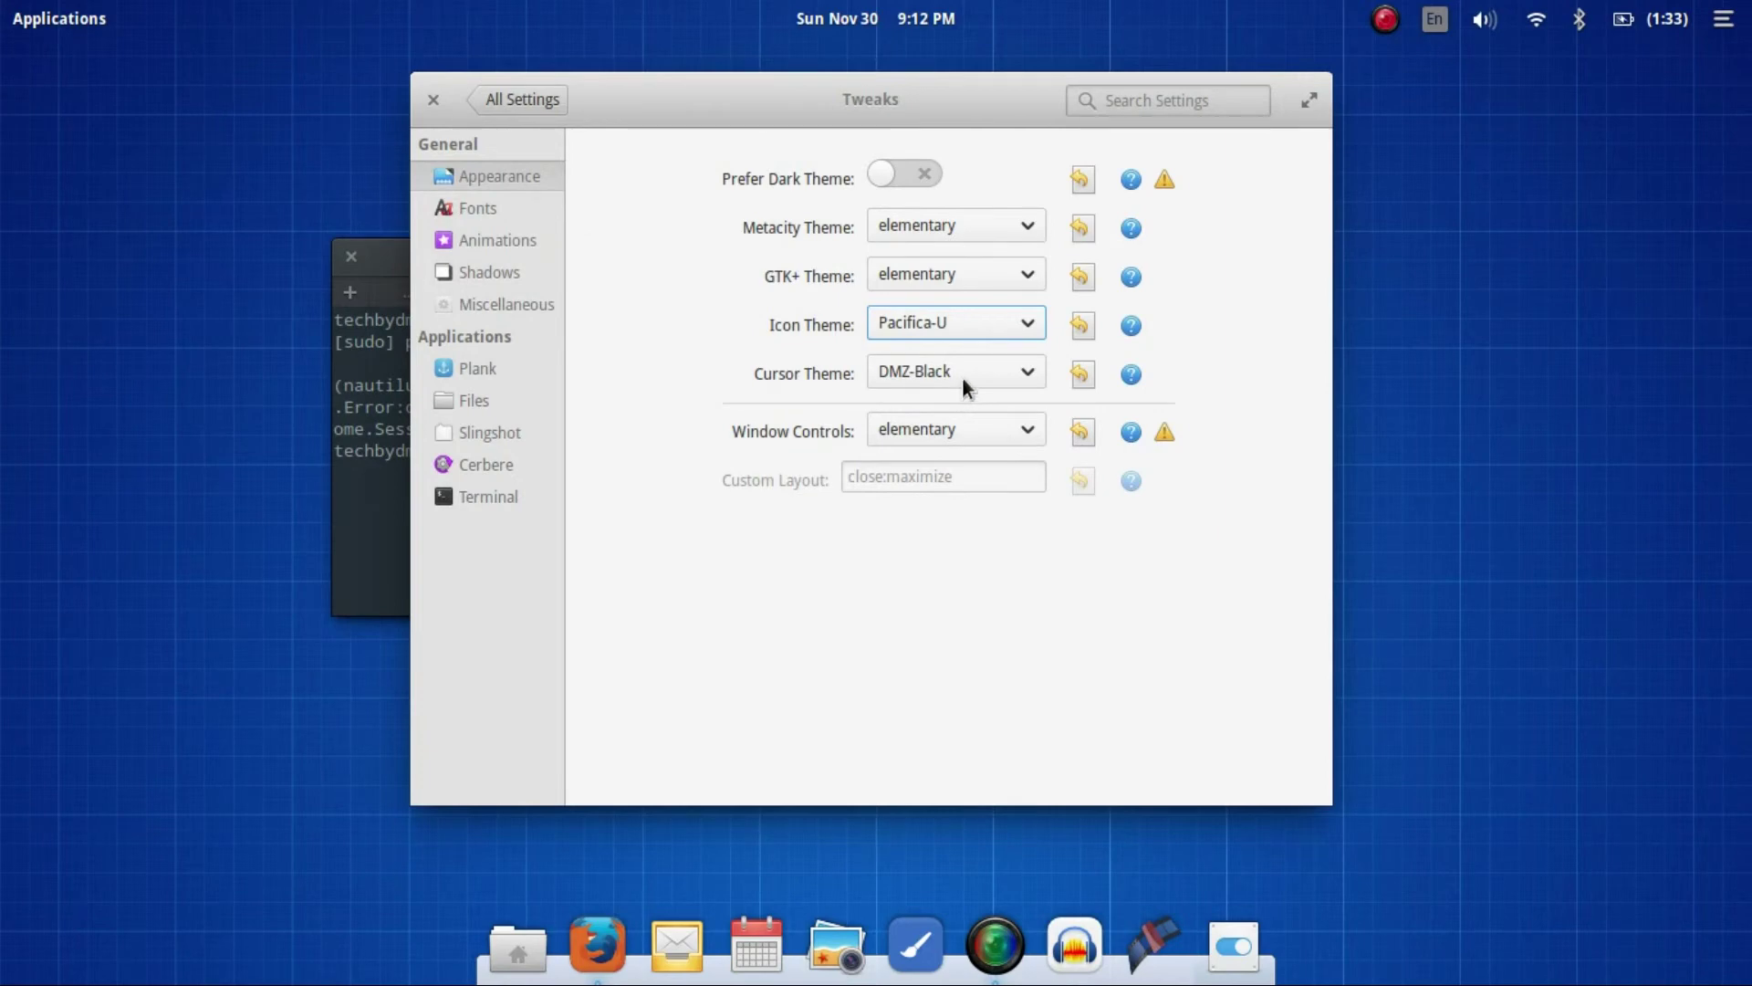
pyautogui.click(950, 274)
pyautogui.click(949, 282)
pyautogui.click(947, 284)
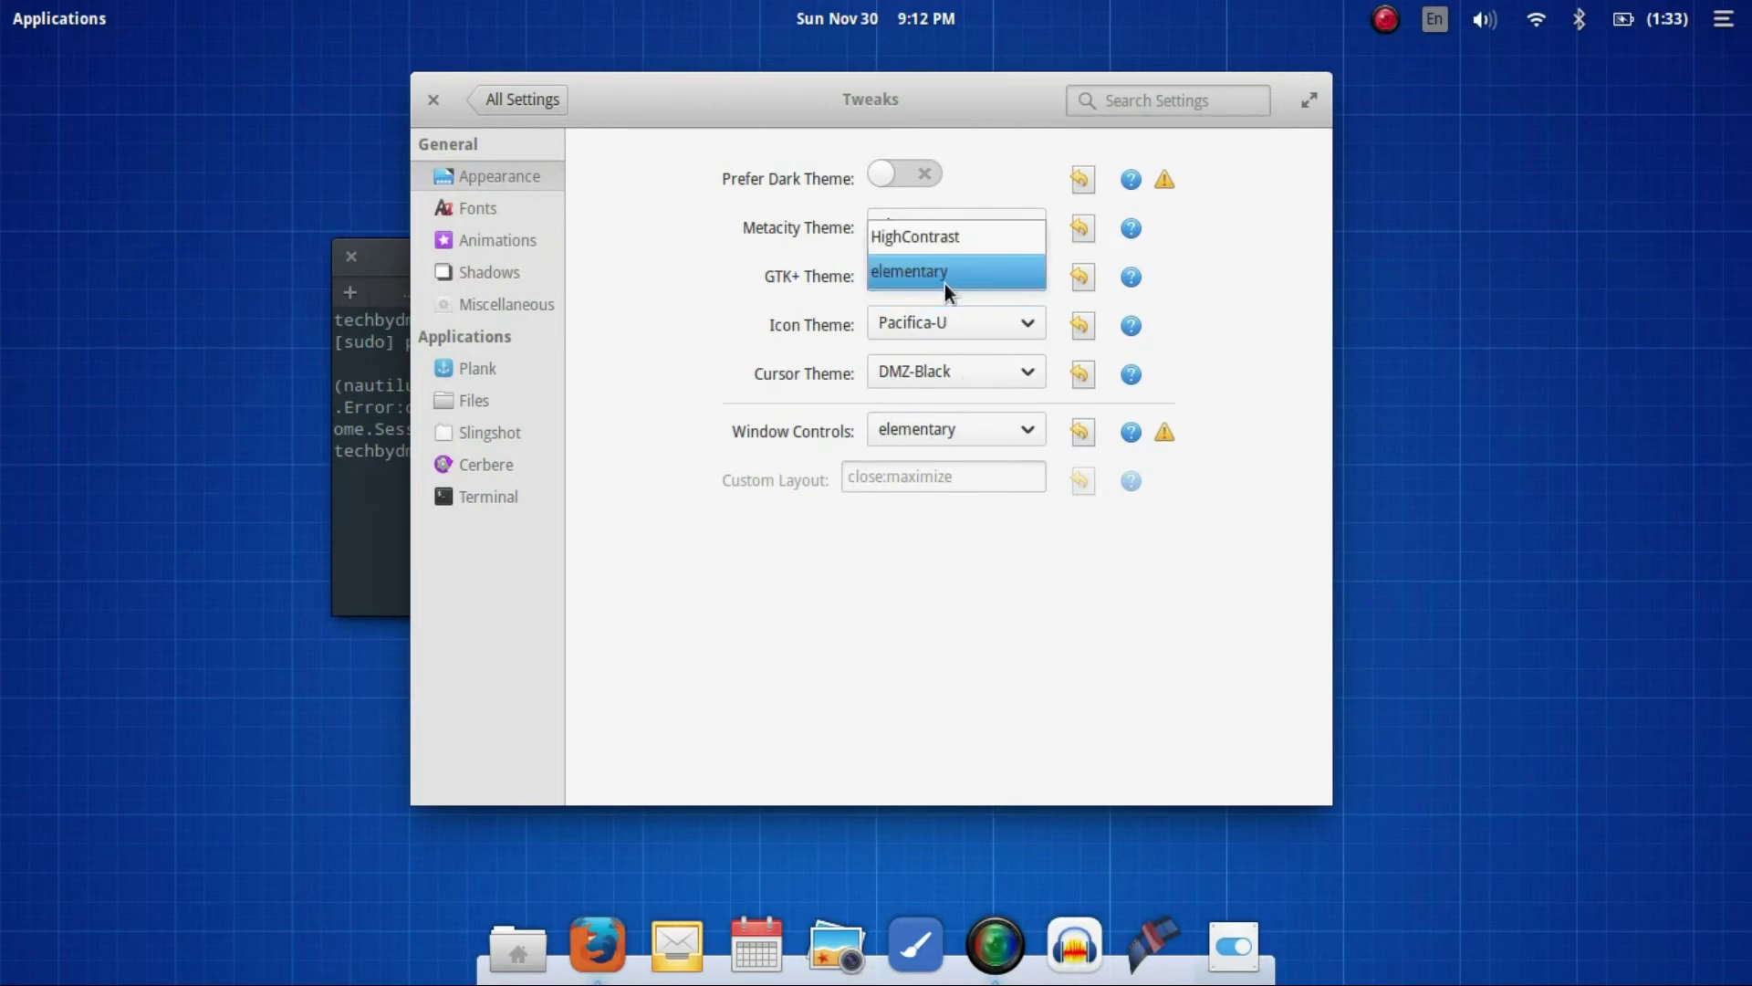
pyautogui.click(947, 290)
pyautogui.click(887, 221)
pyautogui.click(887, 220)
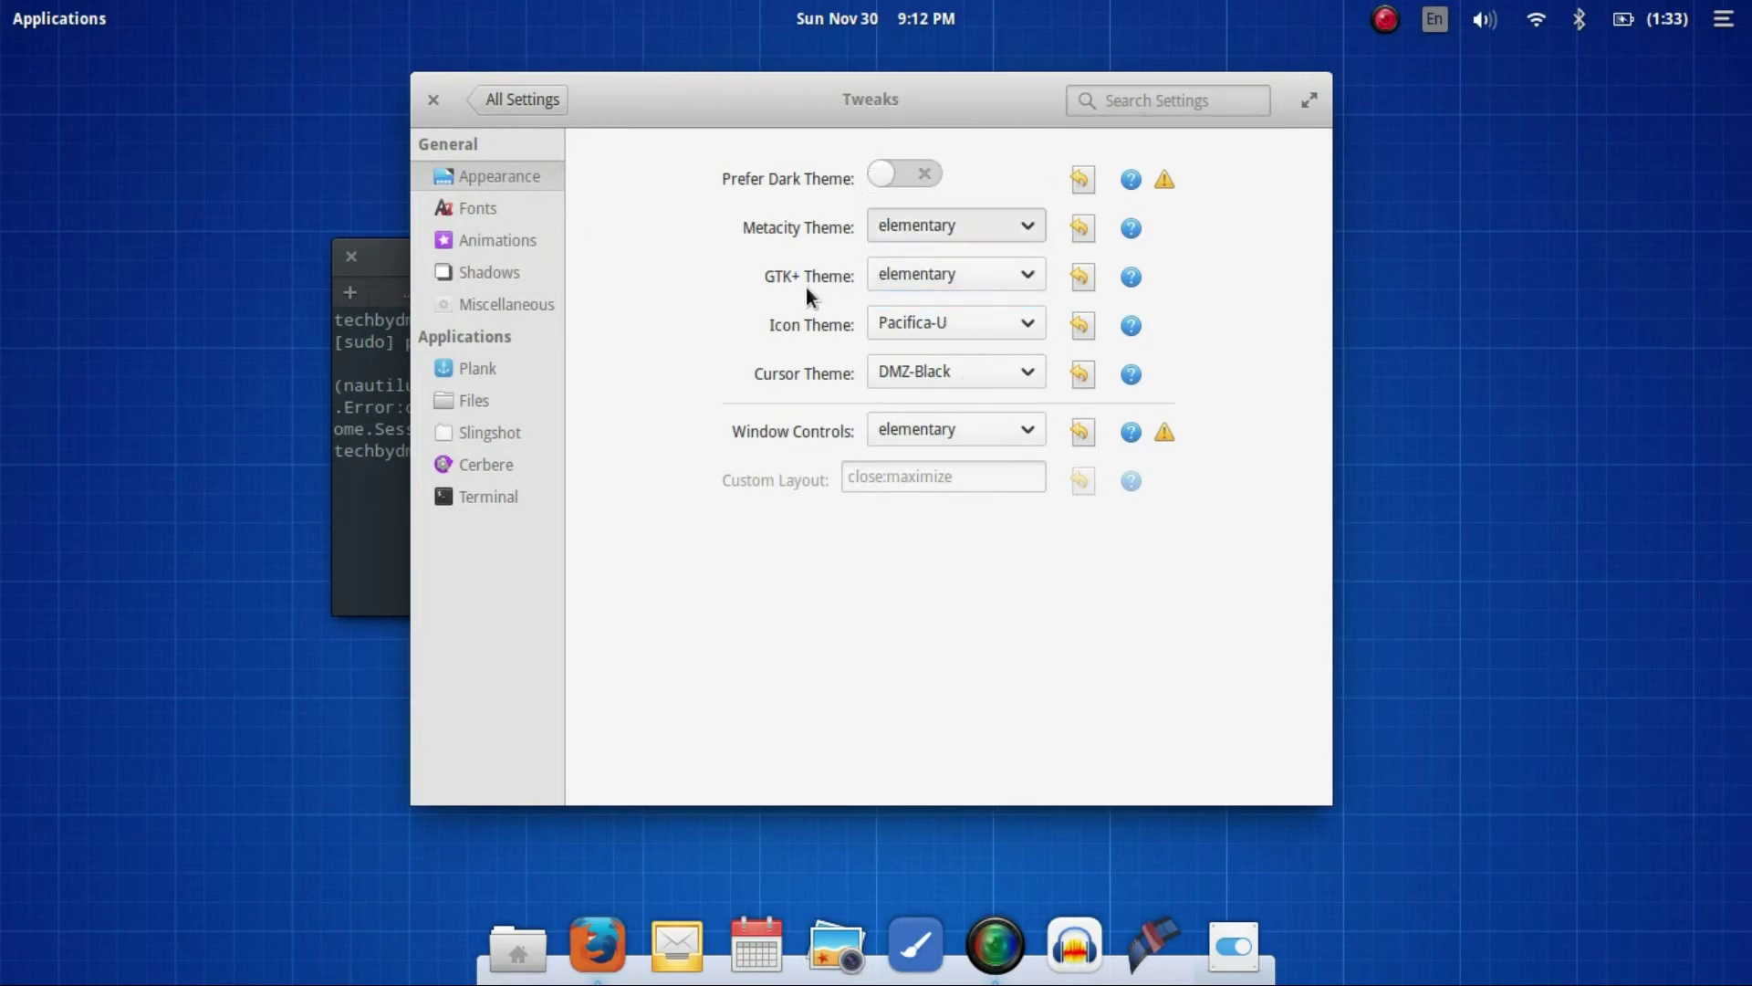
pyautogui.moveTo(639, 99); pyautogui.dragTo(675, 95)
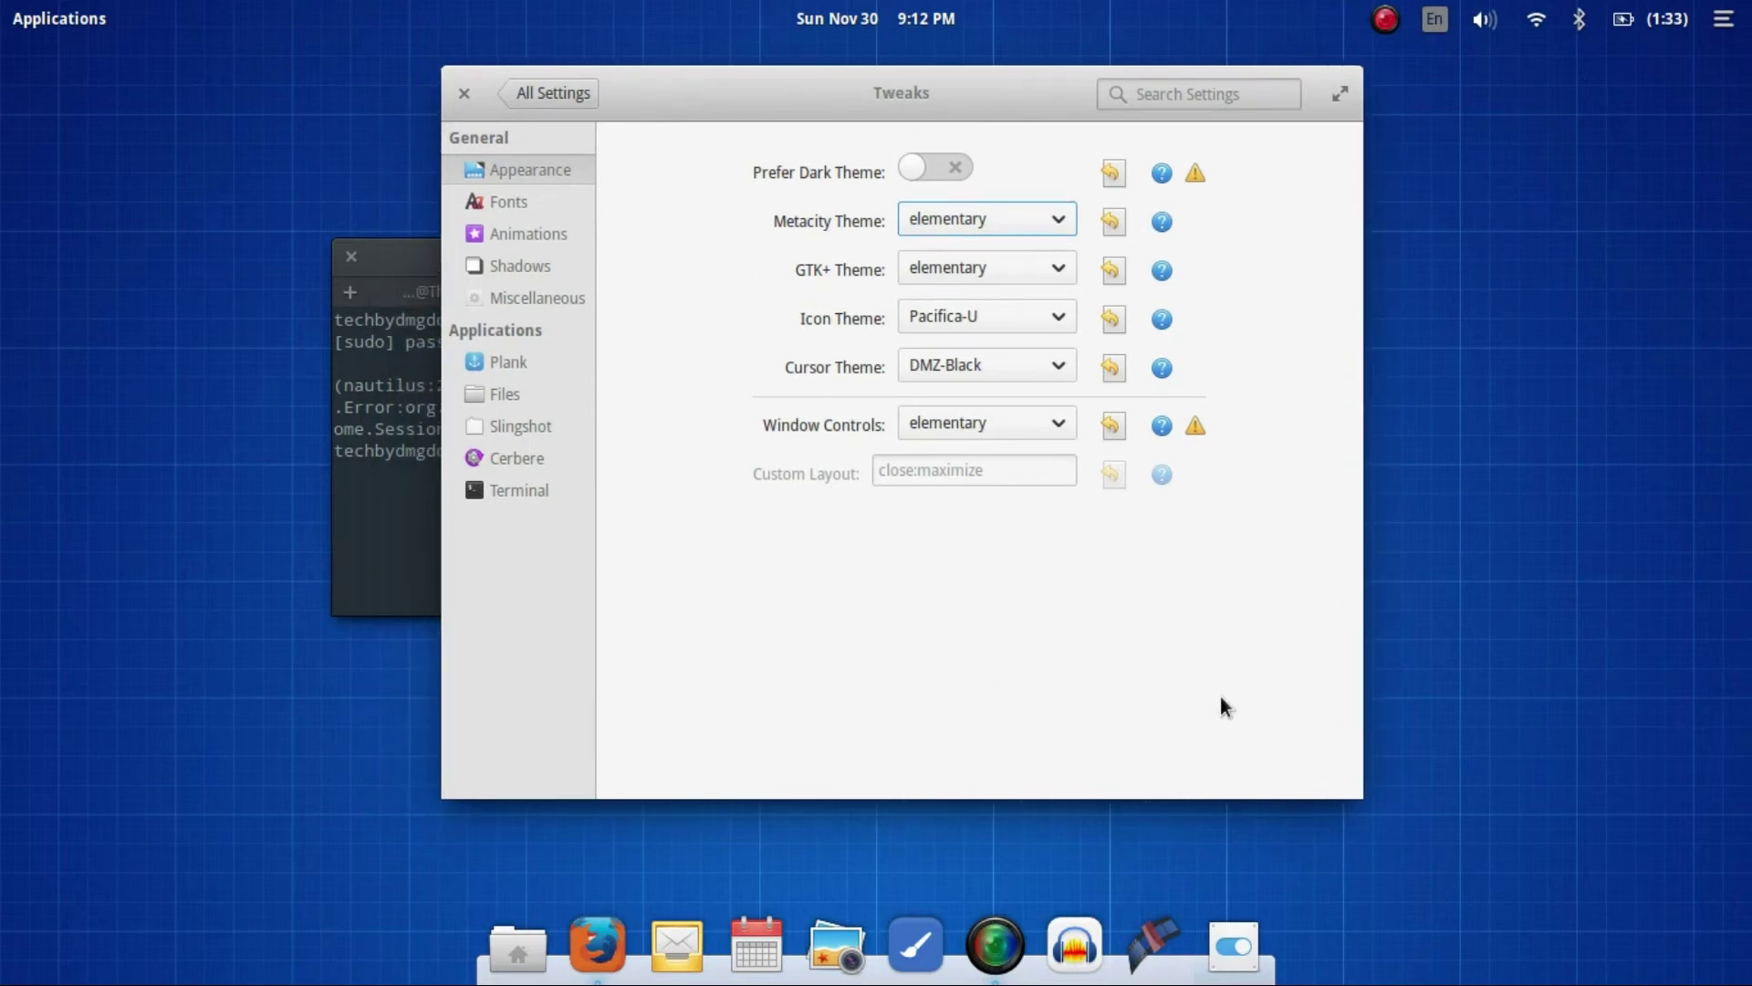
pyautogui.moveTo(847, 87); pyautogui.dragTo(1065, 93)
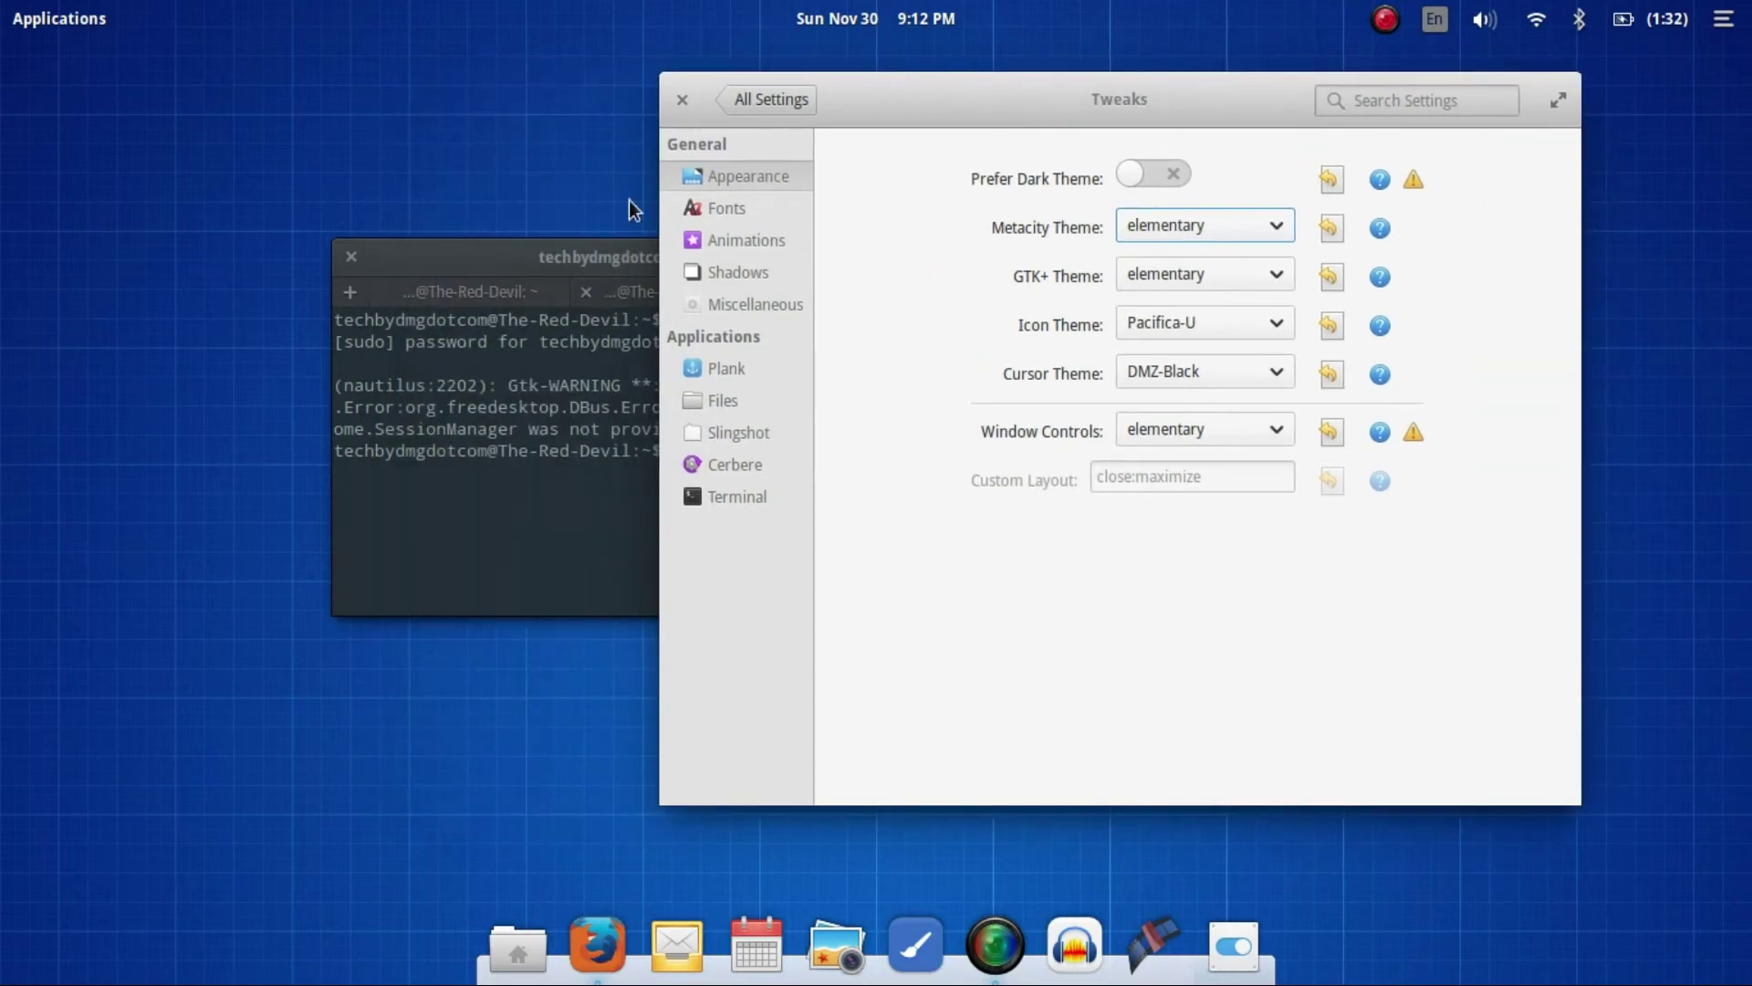
pyautogui.moveTo(585, 267); pyautogui.dragTo(272, 212)
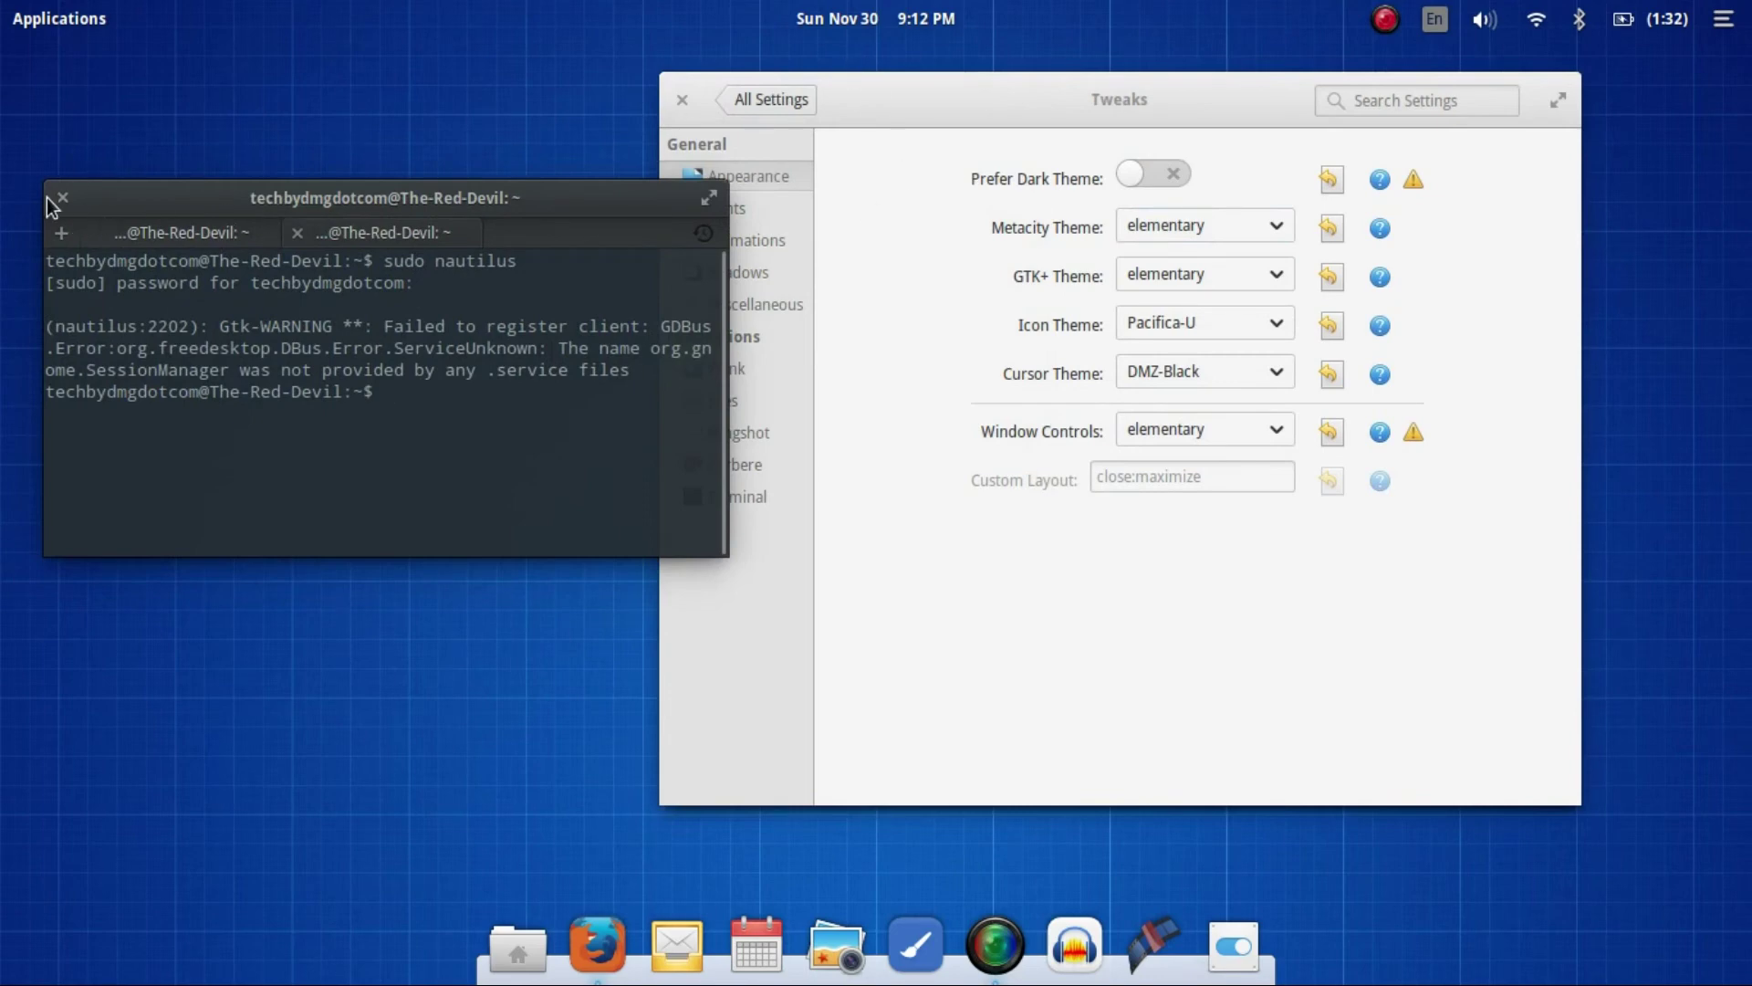
# - Close the Tweaks window and move the Terminal to the middle of the screen
pyautogui.click(680, 101)
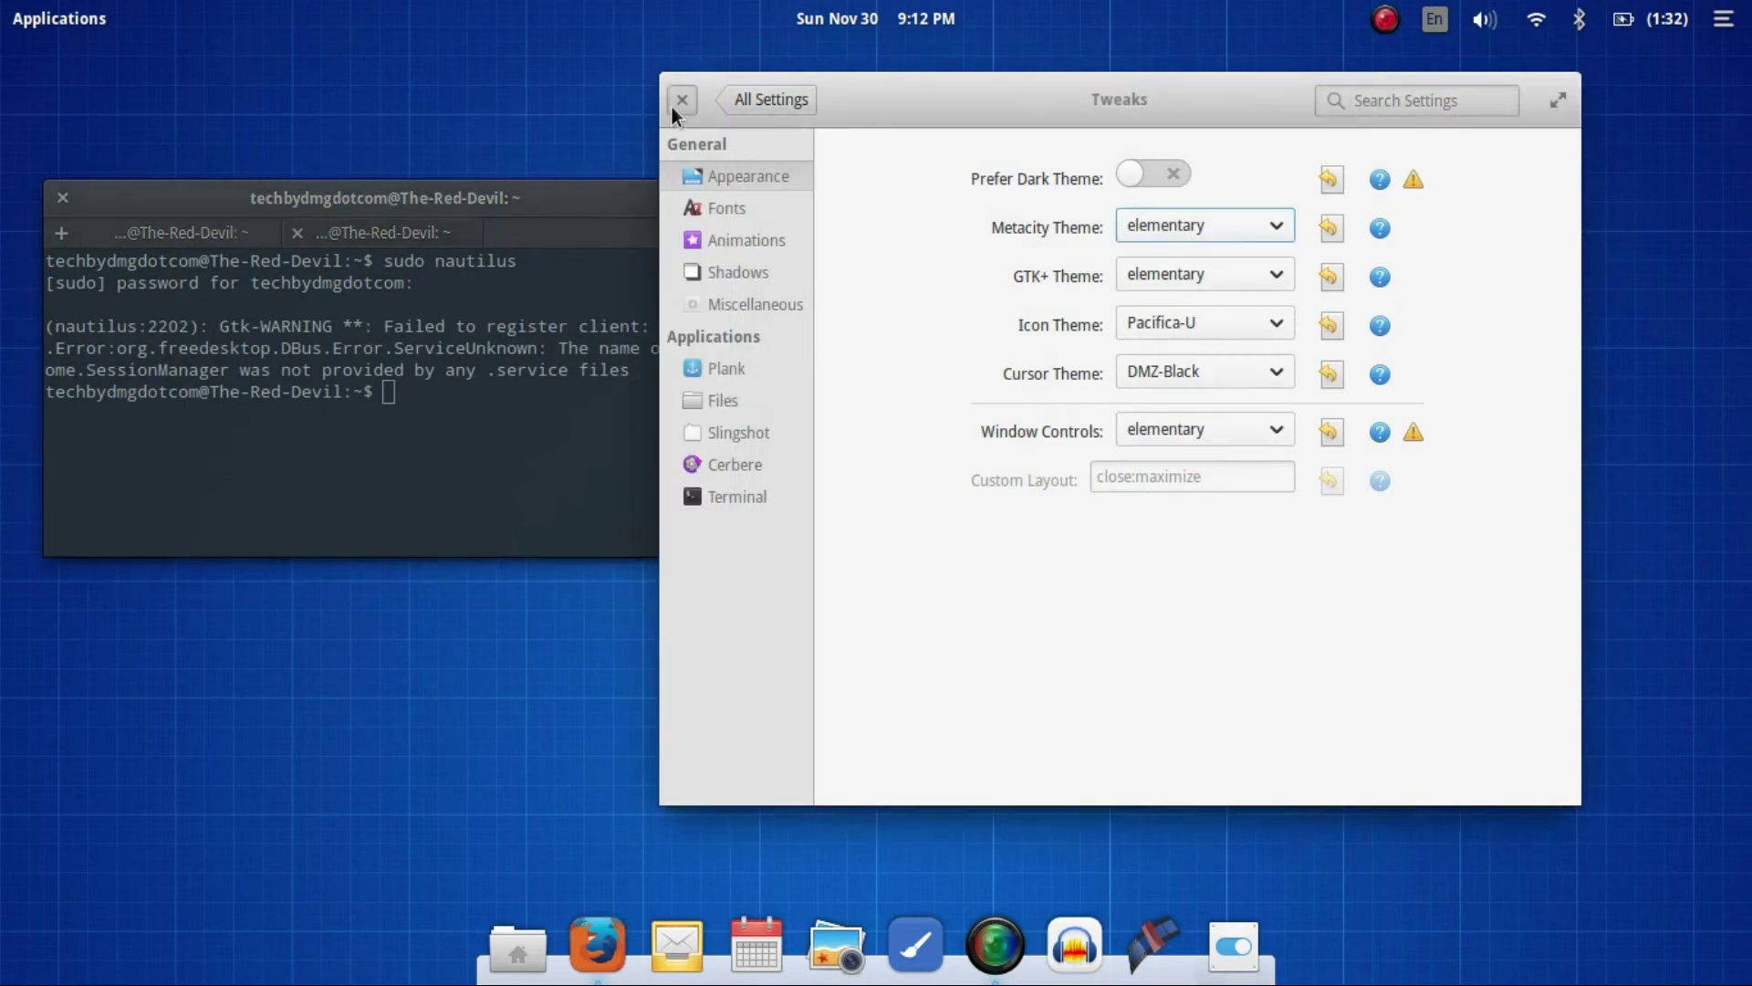
pyautogui.moveTo(452, 206); pyautogui.dragTo(940, 237)
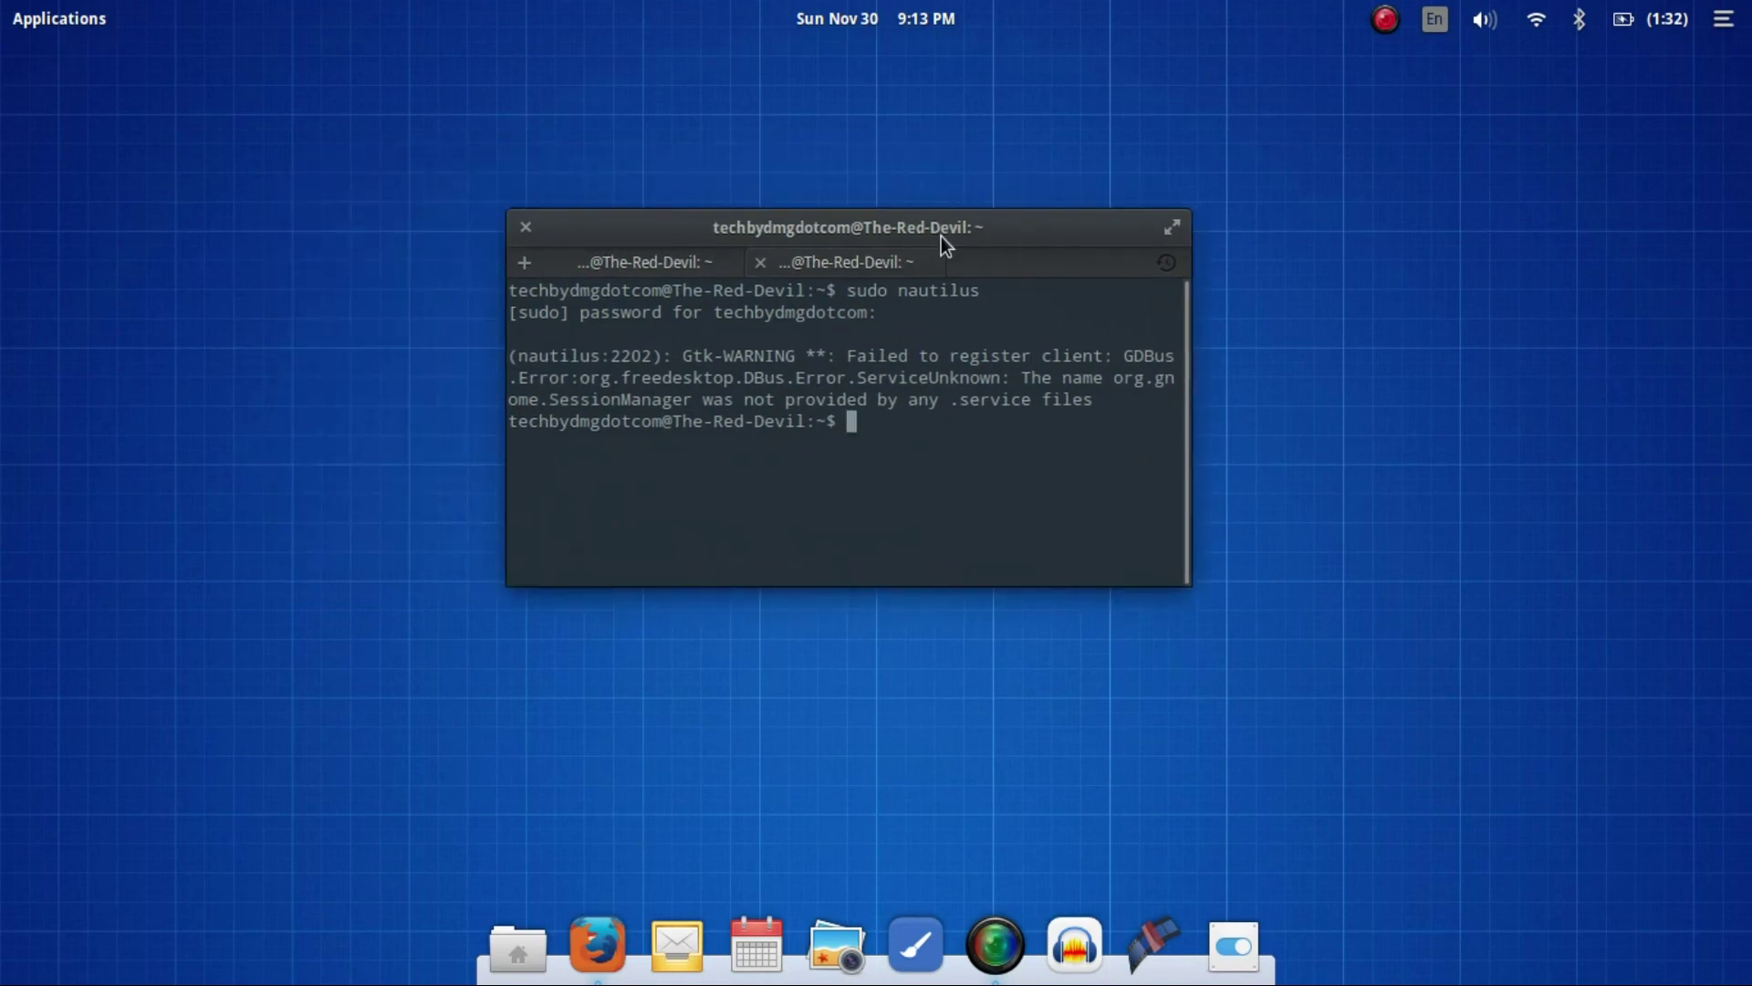